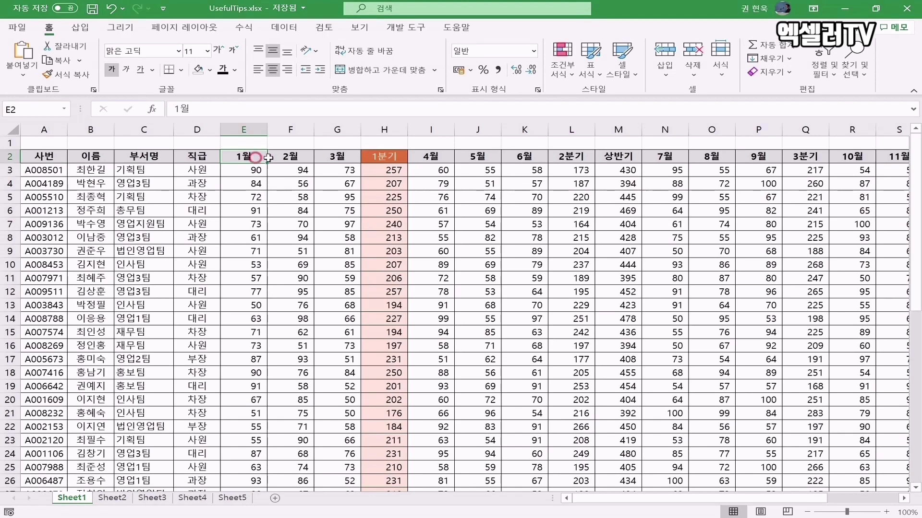
- Select the monthly and quarterly data block E2:W51, headers included
drag(252, 157, 780, 442)
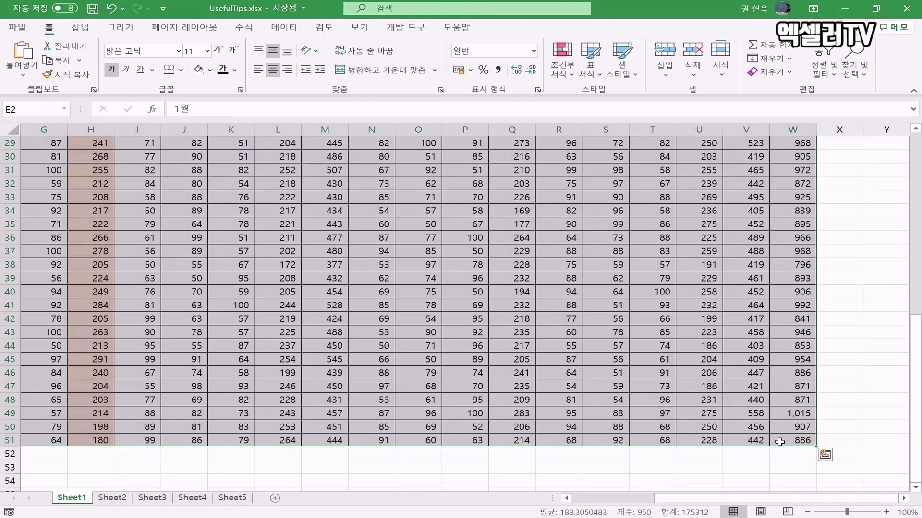
scroll(779, 442, up, 10)
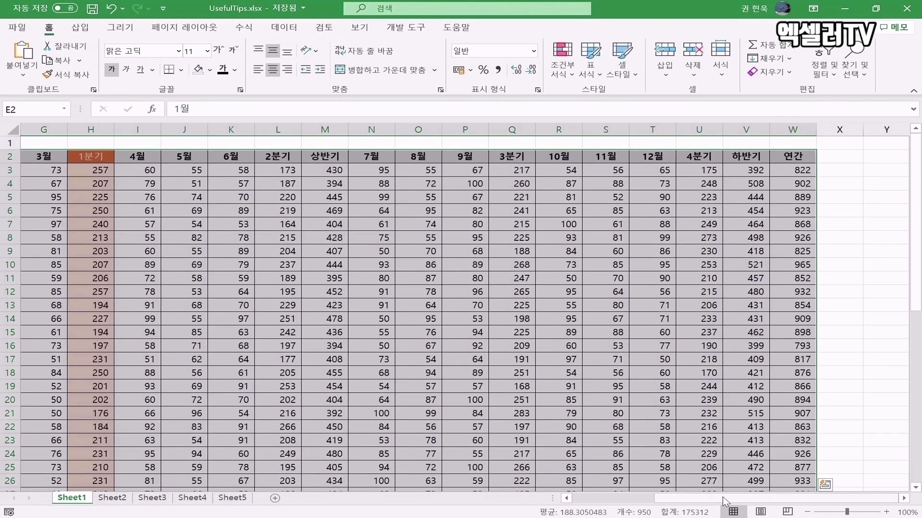
drag(725, 500, 548, 503)
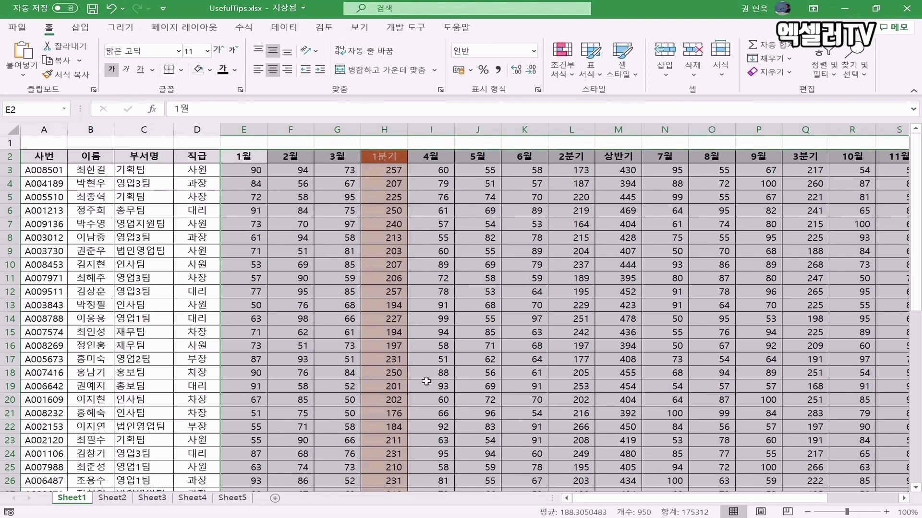
- Reselect the data from the 1월 header in E2 across to the last column and down to the last row, ending at W51
click(257, 156)
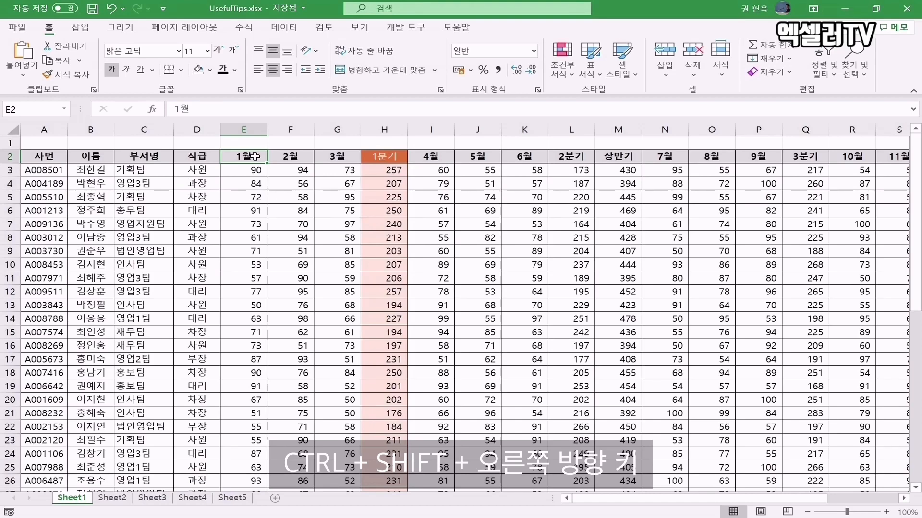
key(ctrl+shift+Right)
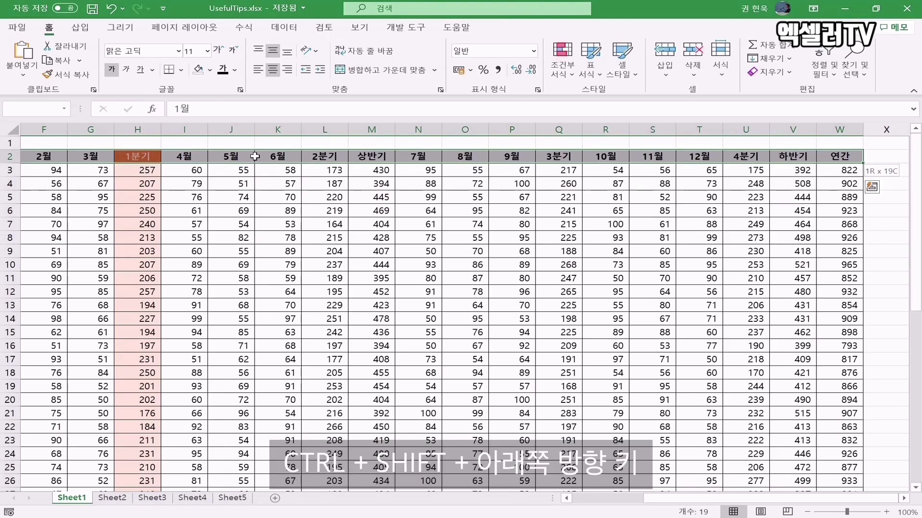
key(ctrl+shift+Down)
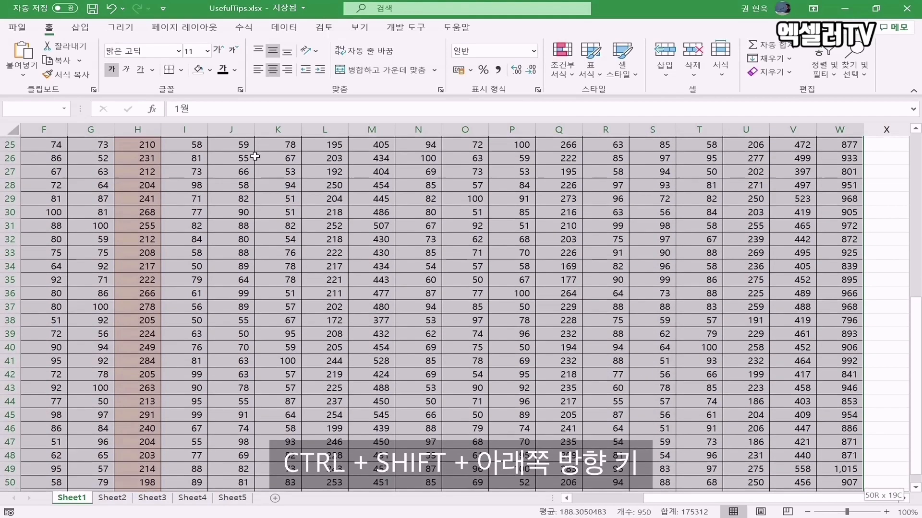
scroll(255, 156, up, 8)
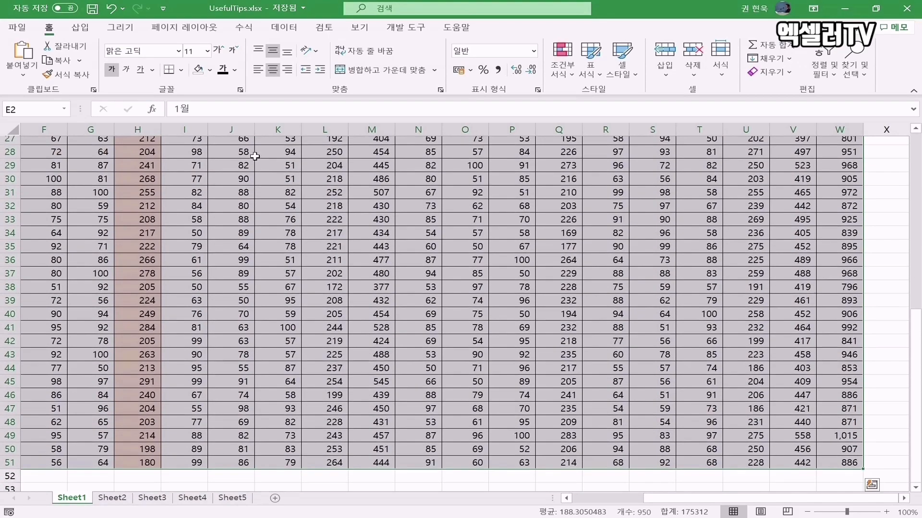
scroll(237, 177, down, 7)
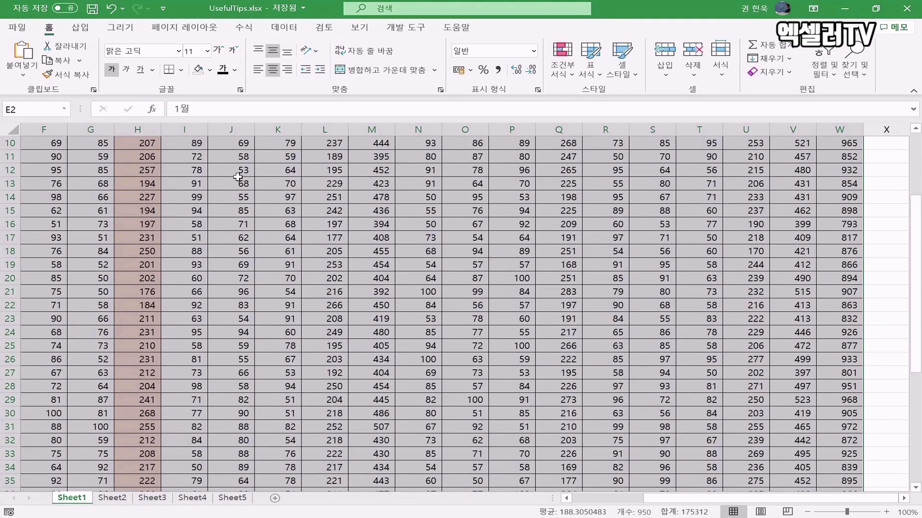
scroll(238, 177, down, 2)
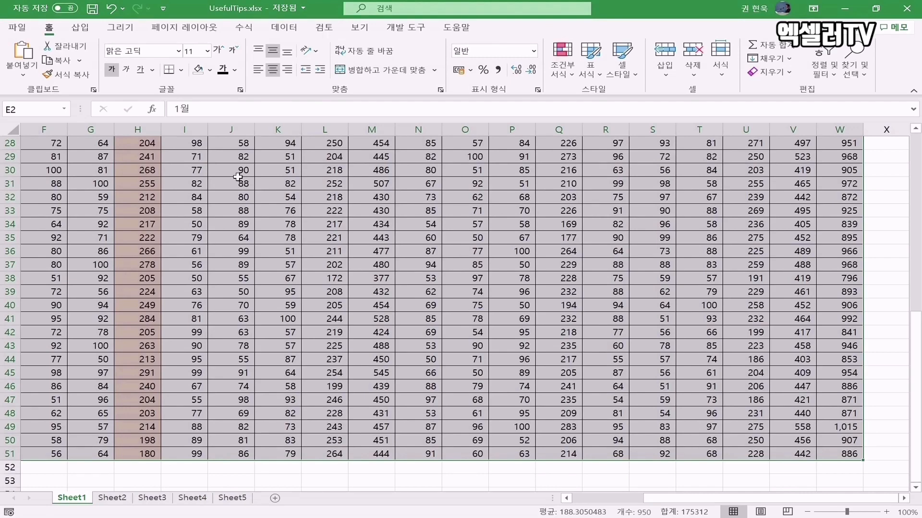
click(672, 498)
drag(672, 499, 601, 499)
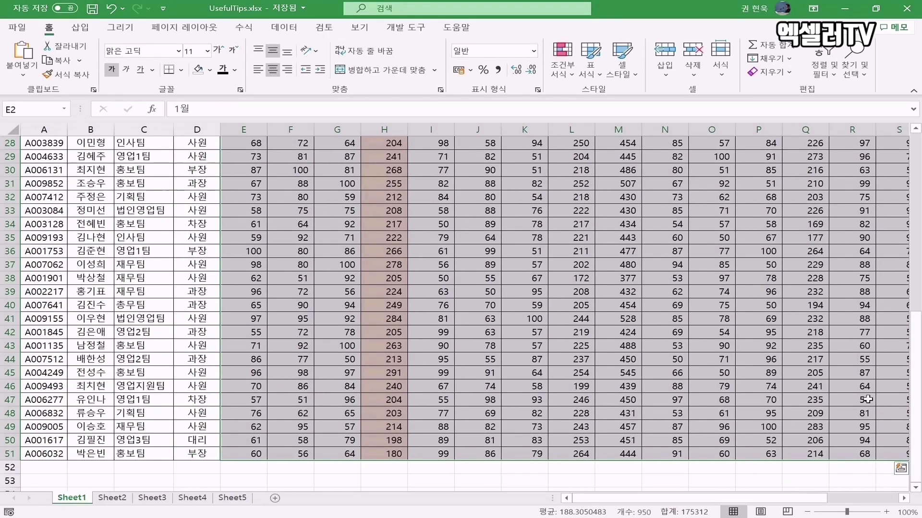
drag(915, 398, 917, 204)
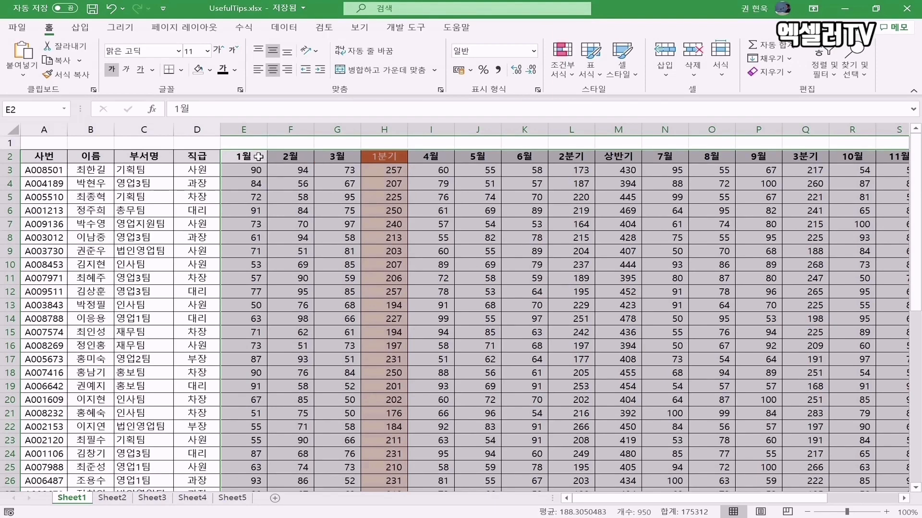
- Cycle the active cell clockwise through the selected range's corners W2, W51, E51 and E2 while keeping the selection
key(ctrl+period)
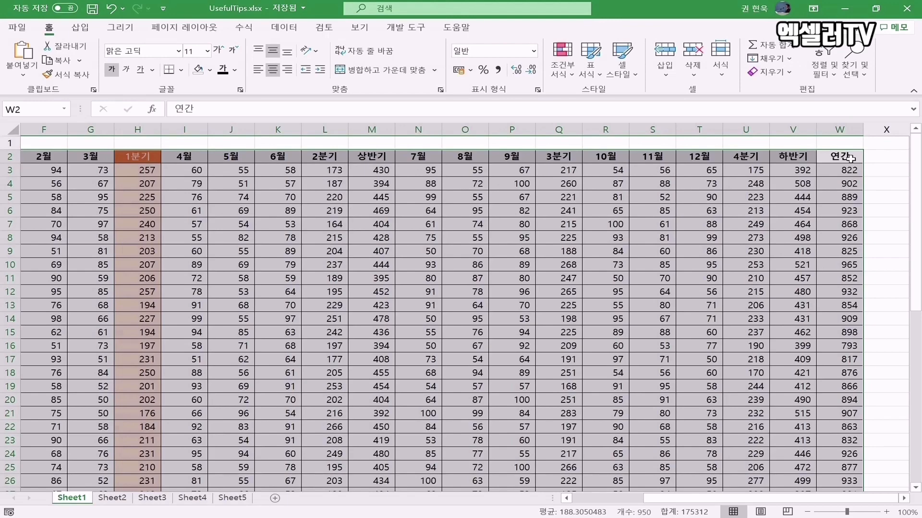
key(ctrl+period)
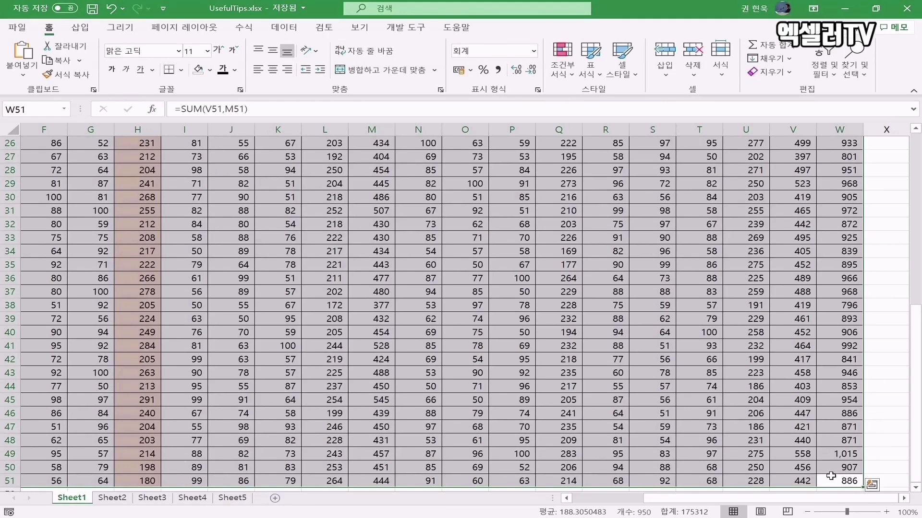
key(ctrl+period)
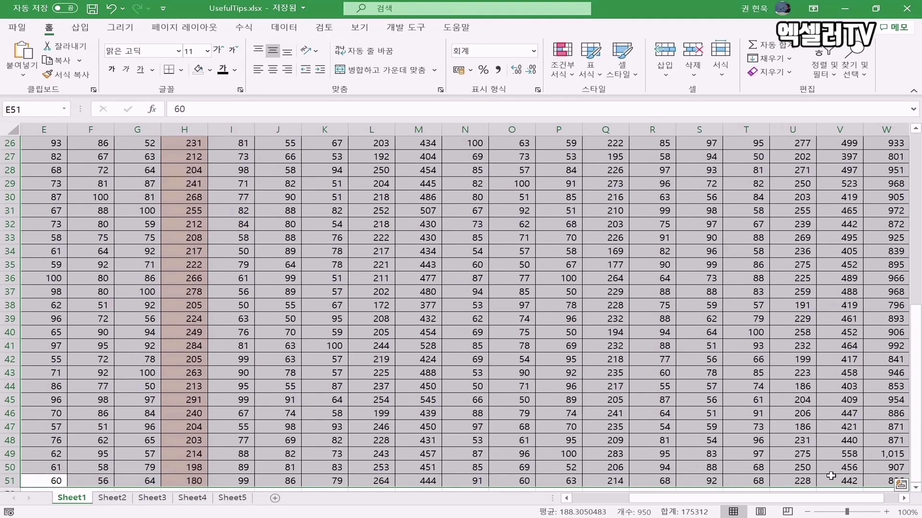
key(ctrl+period)
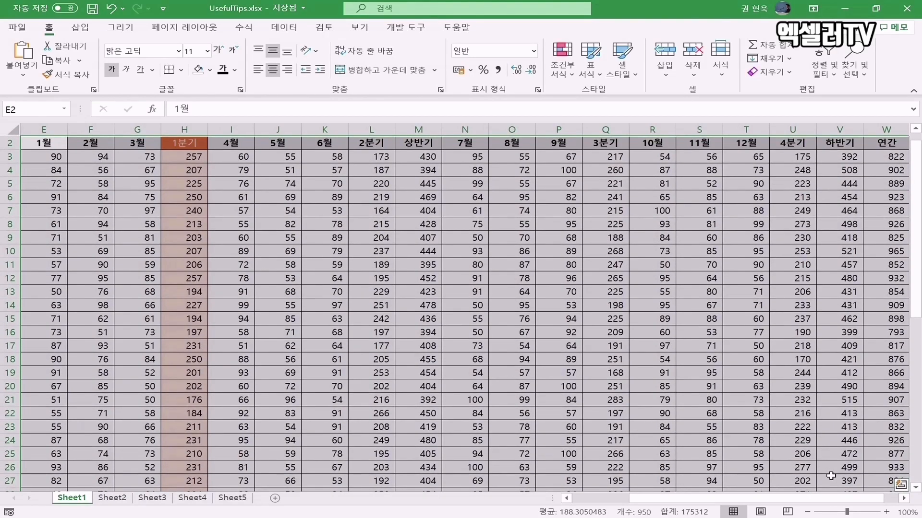
key(ctrl+period)
key(ctrl+period)
key(ctrl+period)
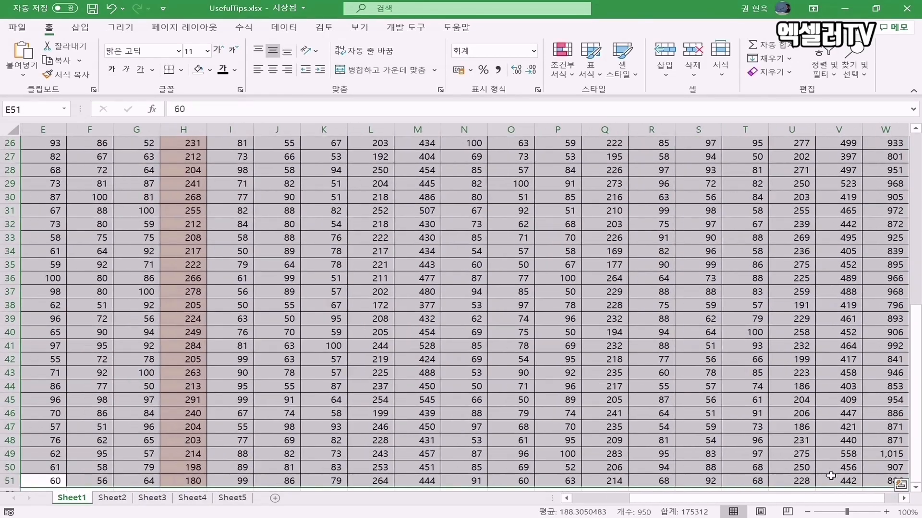
key(ctrl+period)
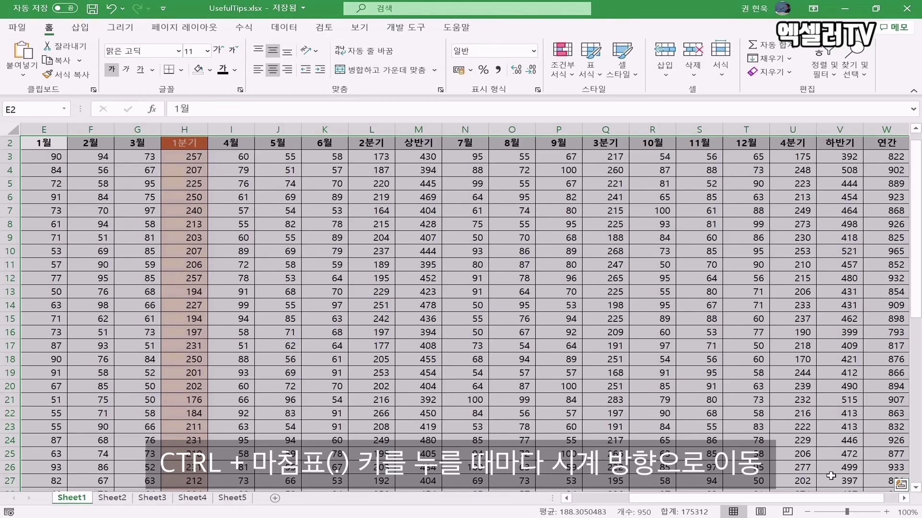
key(ctrl+period)
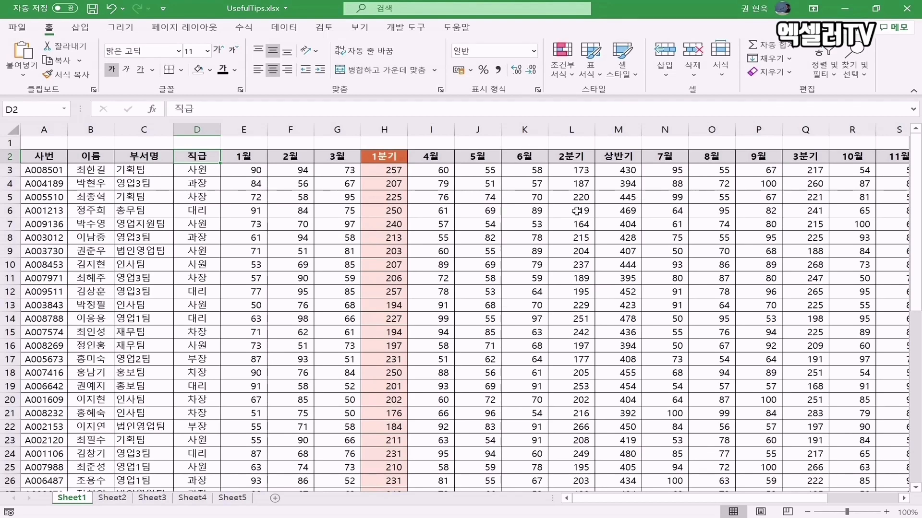
- Select the entire summary columns H (1분기), L (2분기), M (상반기) and Q (3분기) together
click(380, 130)
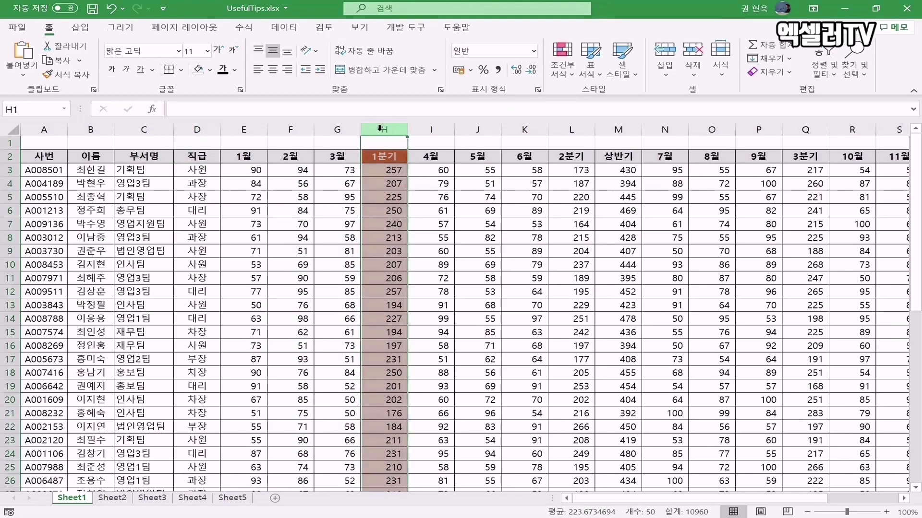
ctrl+click(577, 130)
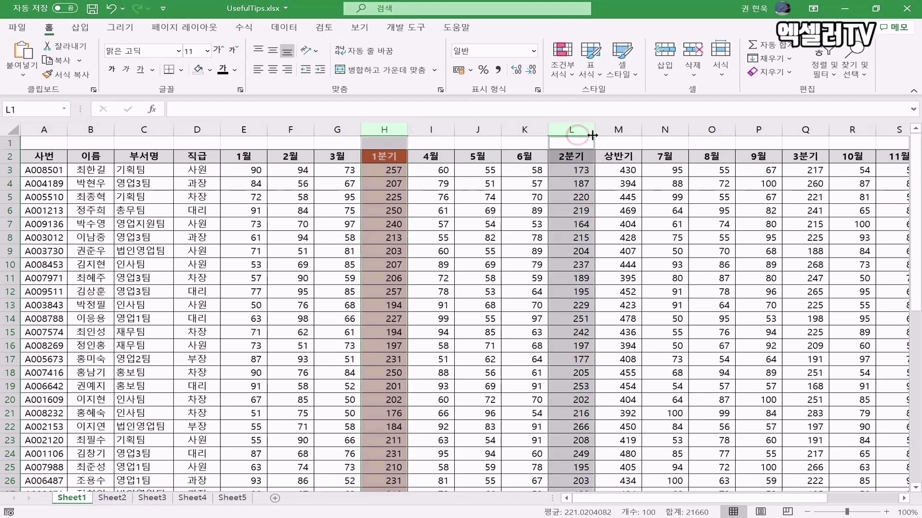
ctrl+click(619, 129)
ctrl+click(811, 129)
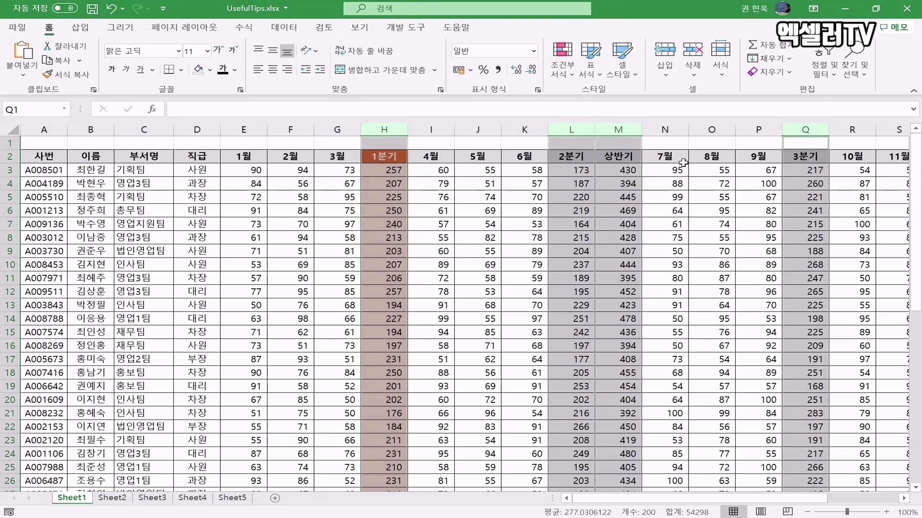
- Copy the format of the 1분기 header in H2 to the 2분기 header in L2 and the 3분기 header in Q2
click(389, 157)
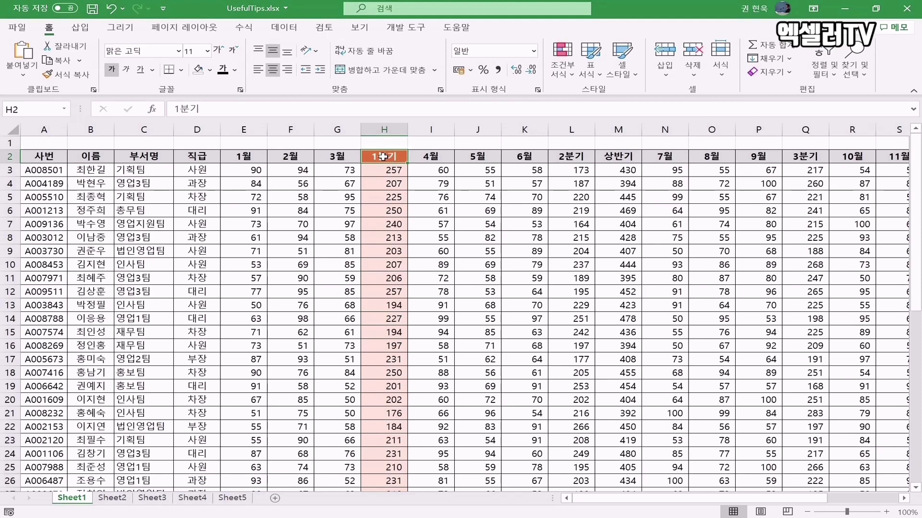
click(62, 77)
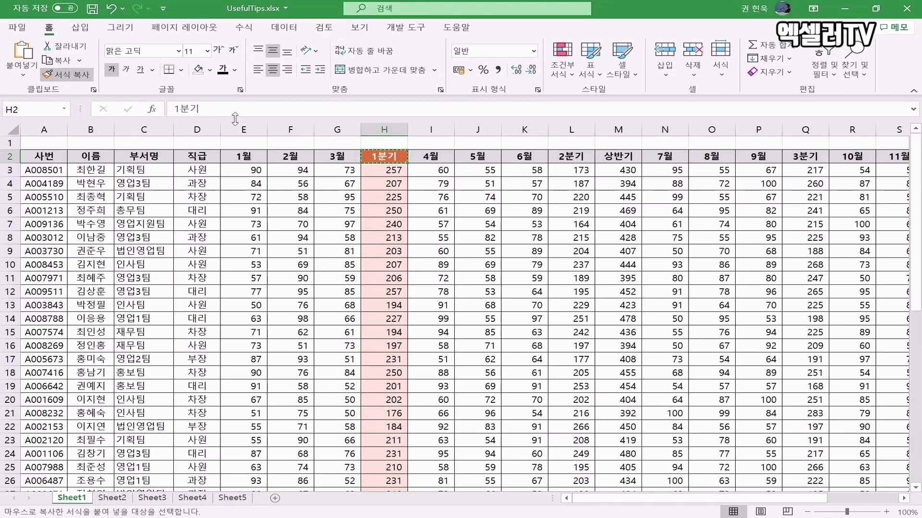
click(569, 157)
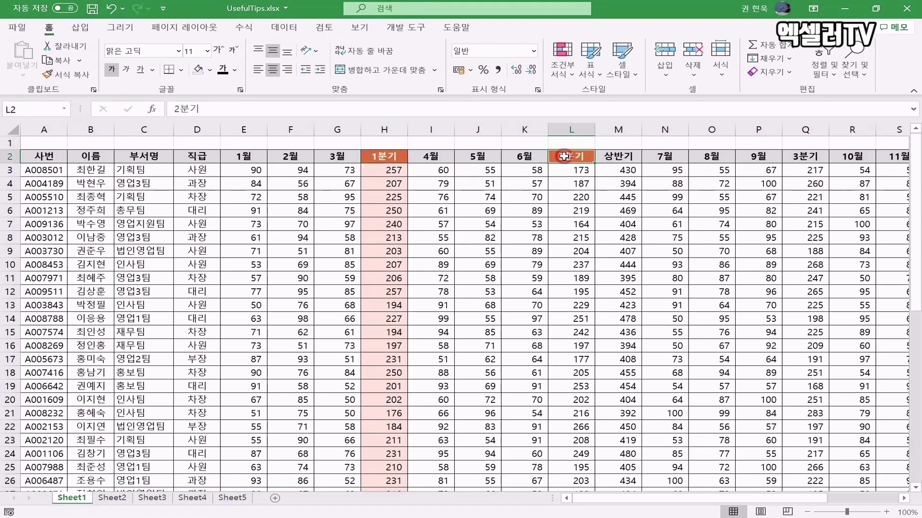
click(77, 75)
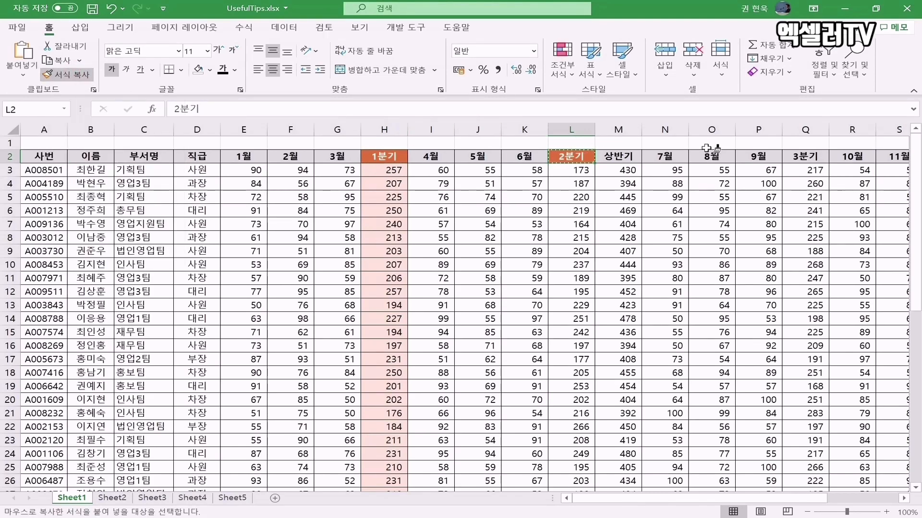
click(794, 155)
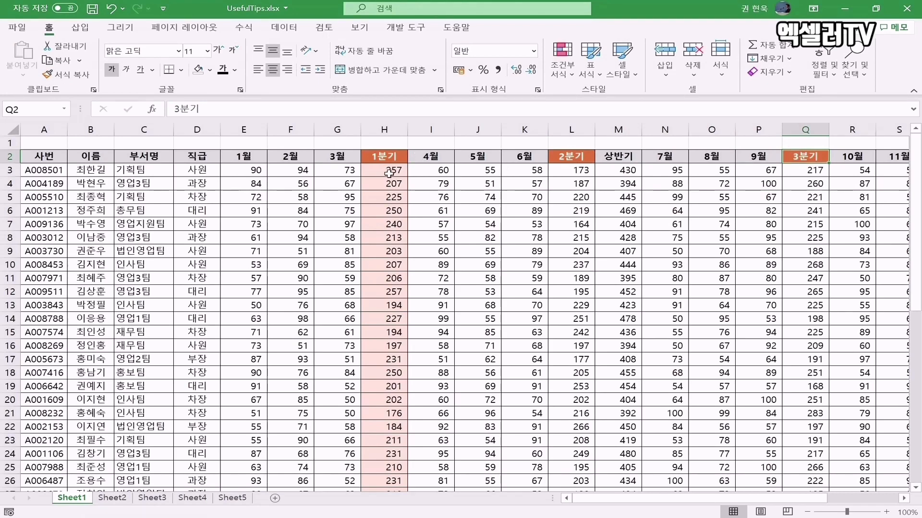
- Copy the format of the 1분기 value in H3 to the 2분기 values in L3:L26
click(371, 170)
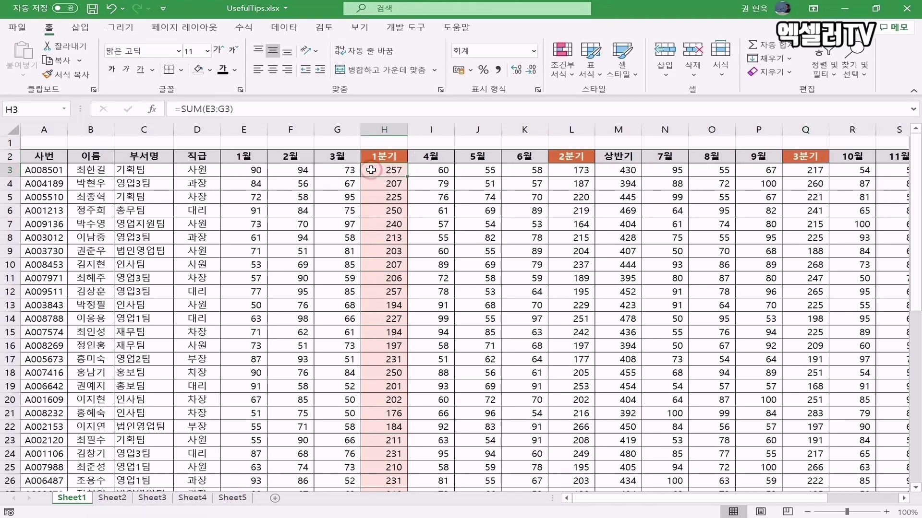
click(72, 75)
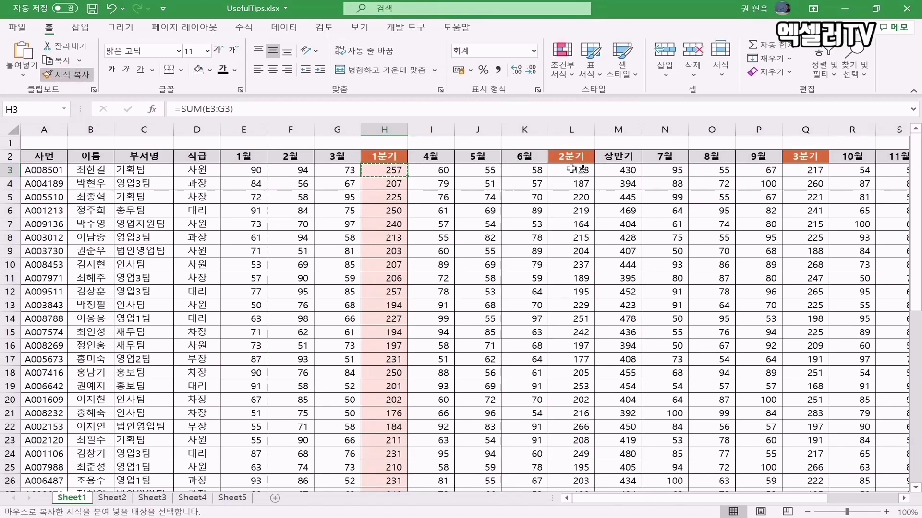
mouse_move(572, 170)
mouse_down()
mouse_move(583, 264)
mouse_move(578, 479)
mouse_up()
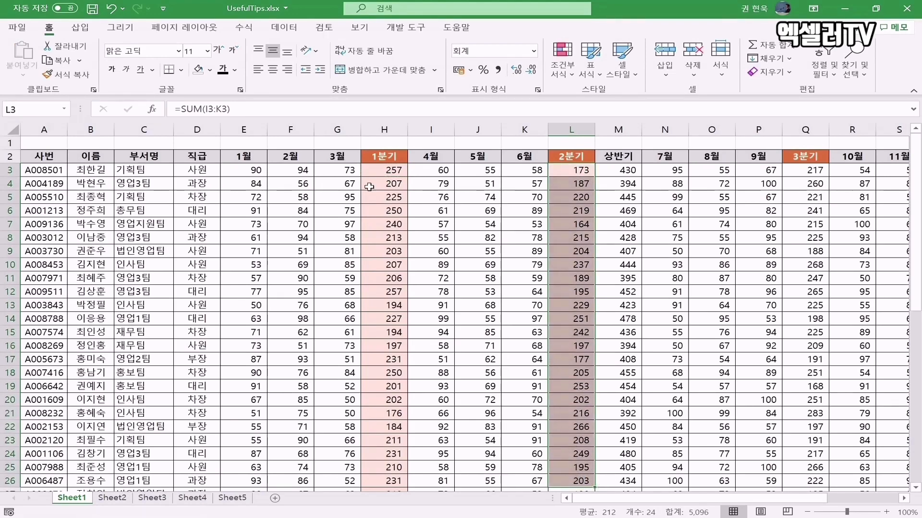
- Go through the row 2 headers from 1분기 to 10월 and back to 사번 to examine their formatting
click(386, 157)
key(Right)
key(Right)
key(Right)
key(Right)
key(Right)
key(Right)
key(Right)
key(Right)
key(Right)
key(Left)
key(Right)
key(Right)
key(Right)
key(Right)
key(Right)
key(Right)
key(Right)
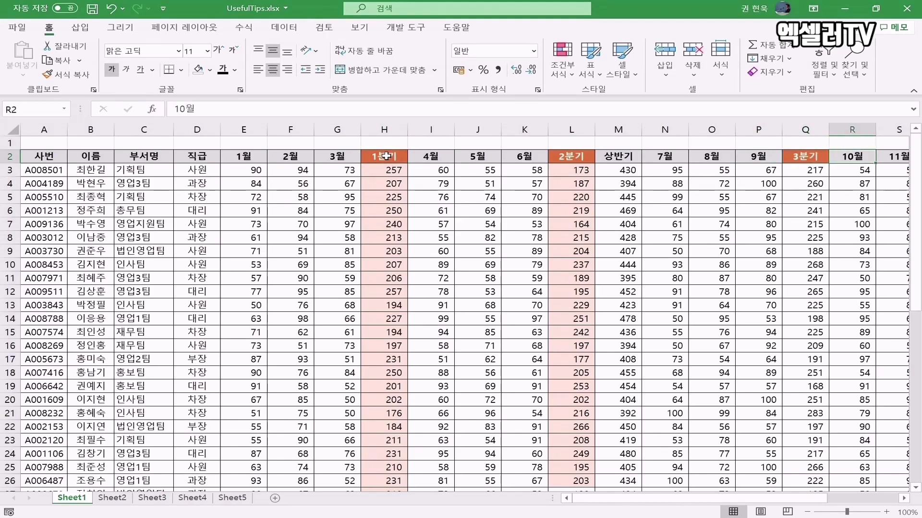
key(Left)
key(Left)
key(Left)
key(Left)
key(Left)
key(Left)
key(Left)
key(Left)
key(Left)
key(Left)
key(Left)
key(Left)
key(Left)
key(Left)
key(Left)
key(Left)
key(Left)
key(Left)
key(Left)
key(Left)
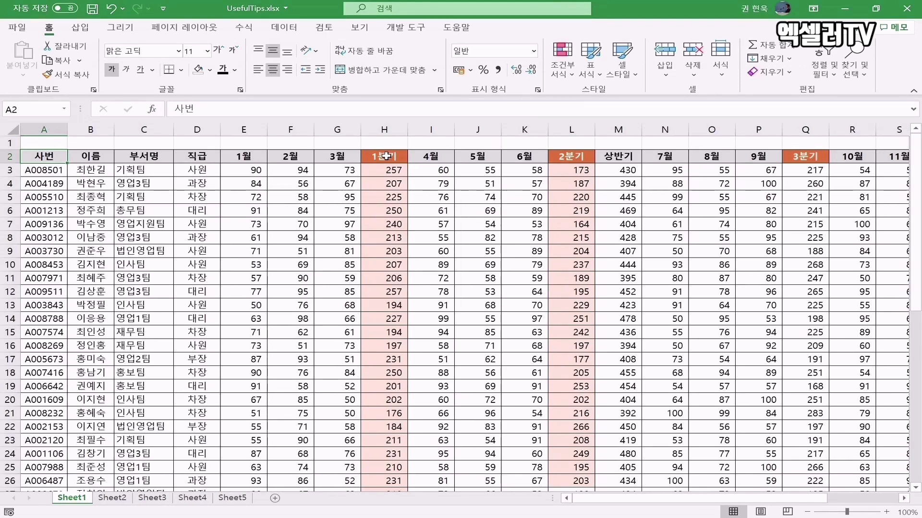
- Copy the format of the whole 1분기 column H to column L with Format Painter locked for repeated use, and end format copying
click(392, 127)
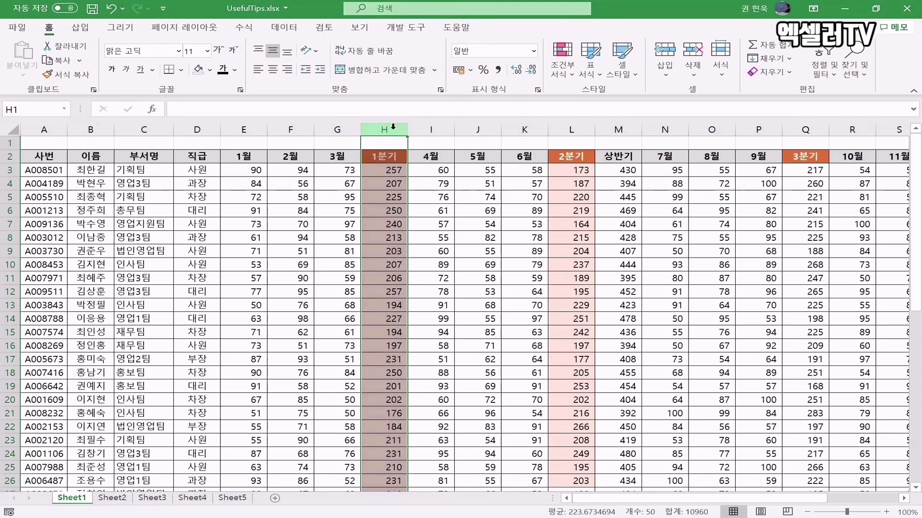
double_click(59, 75)
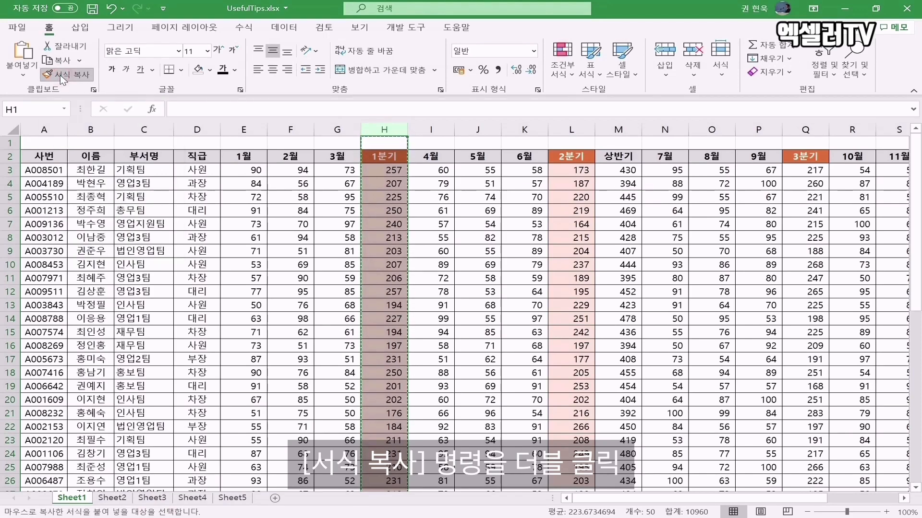
click(585, 127)
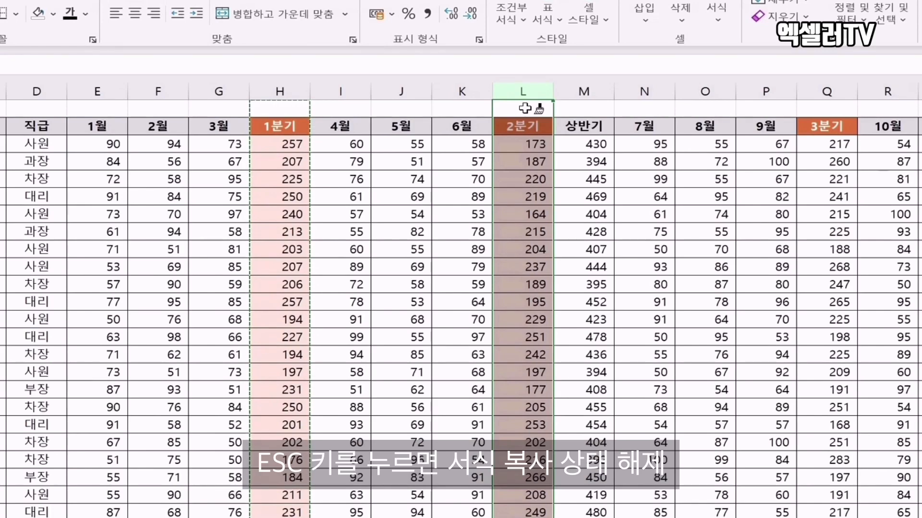
key(Escape)
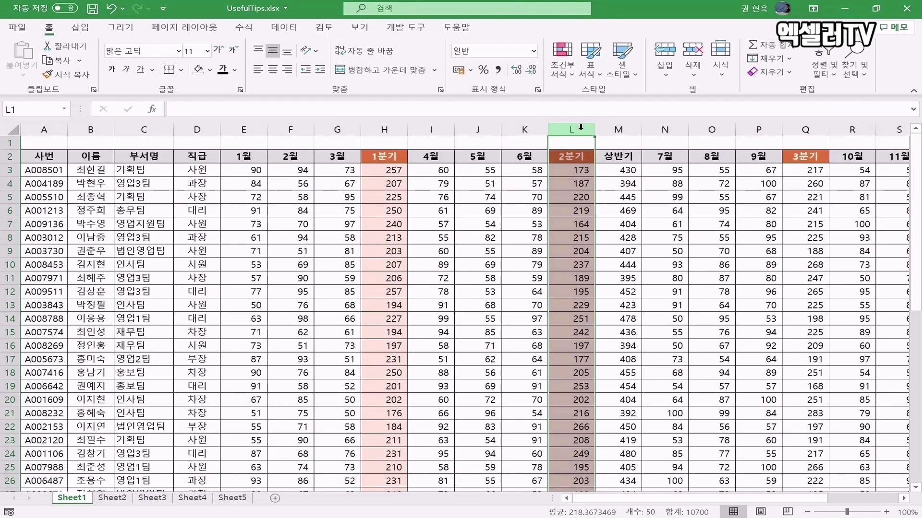
- Copy the format of the whole 2분기 column L to columns Q and U with Format Painter locked for repeated use
click(67, 75)
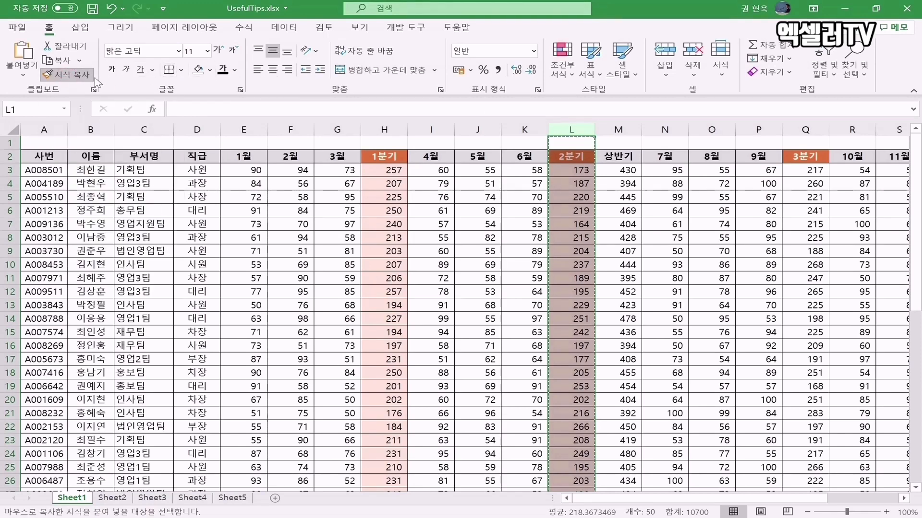
click(819, 130)
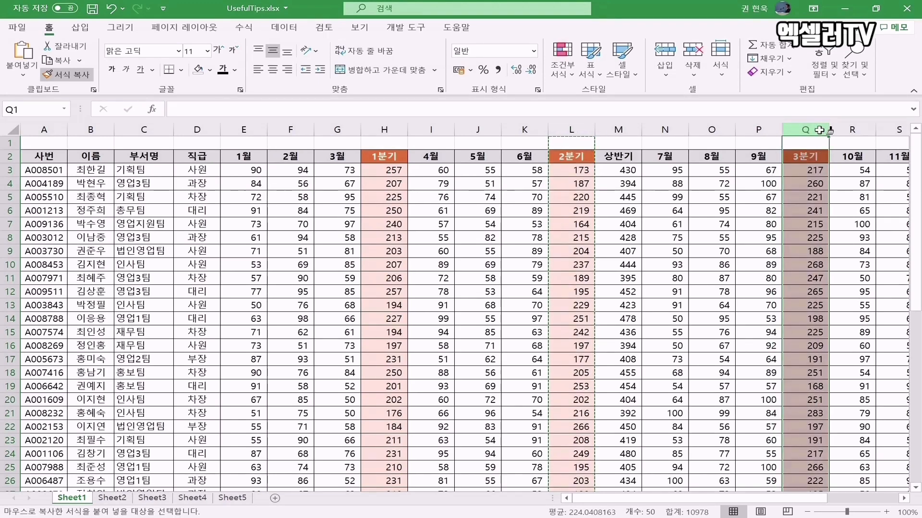
click(905, 499)
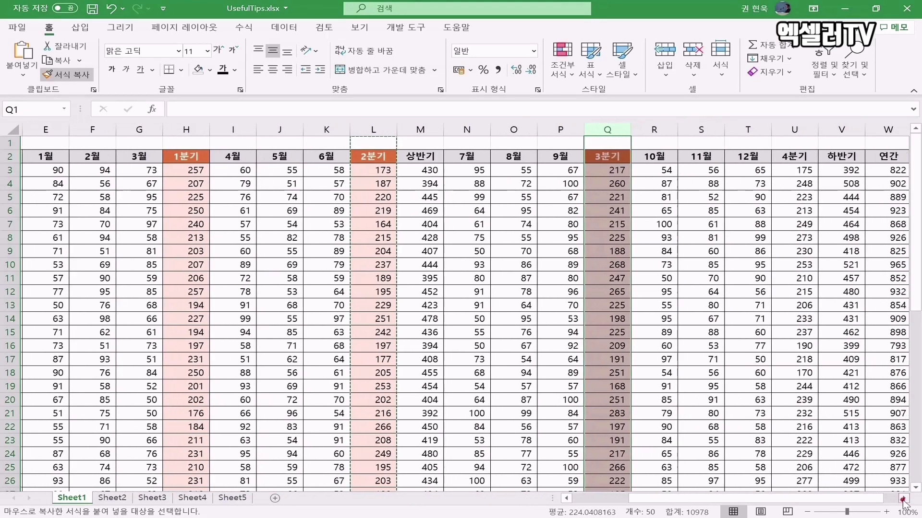
click(904, 500)
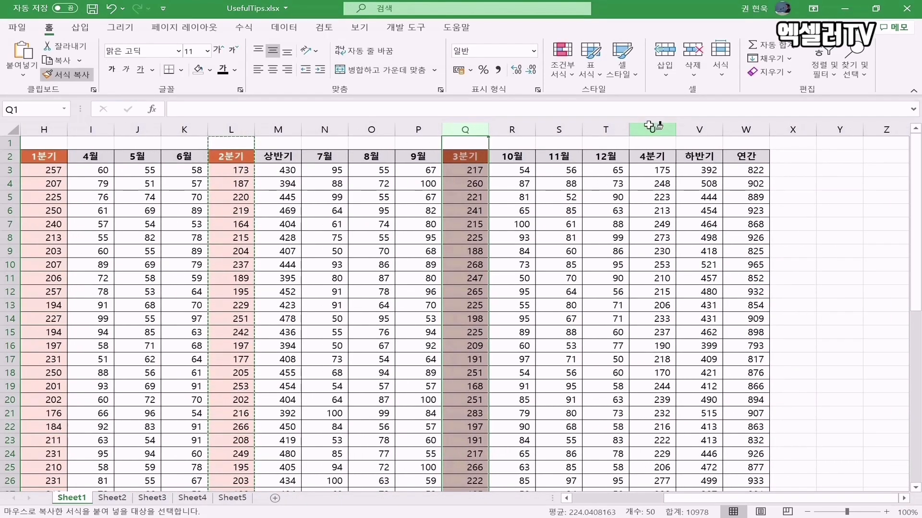
click(650, 126)
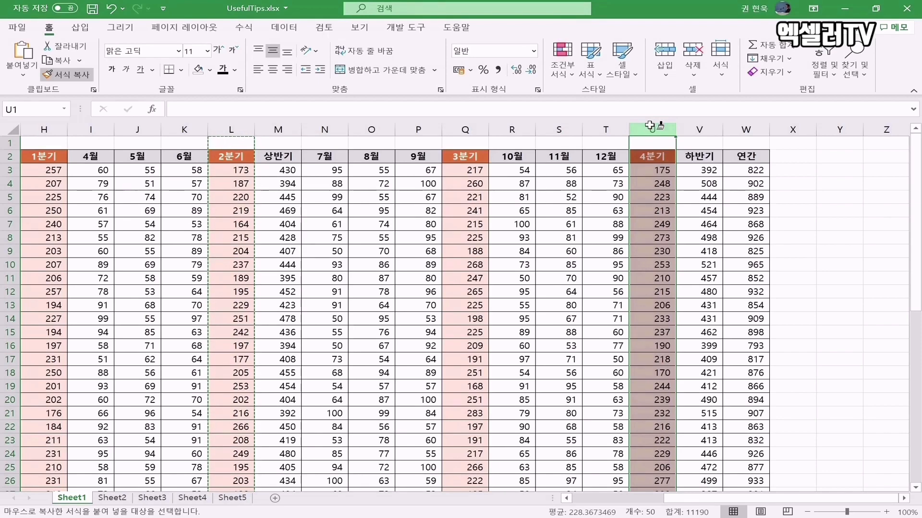
- Apply the same copied format to the 상반기 column M, 하반기 column V and 연간 column W, and end format copying
click(286, 128)
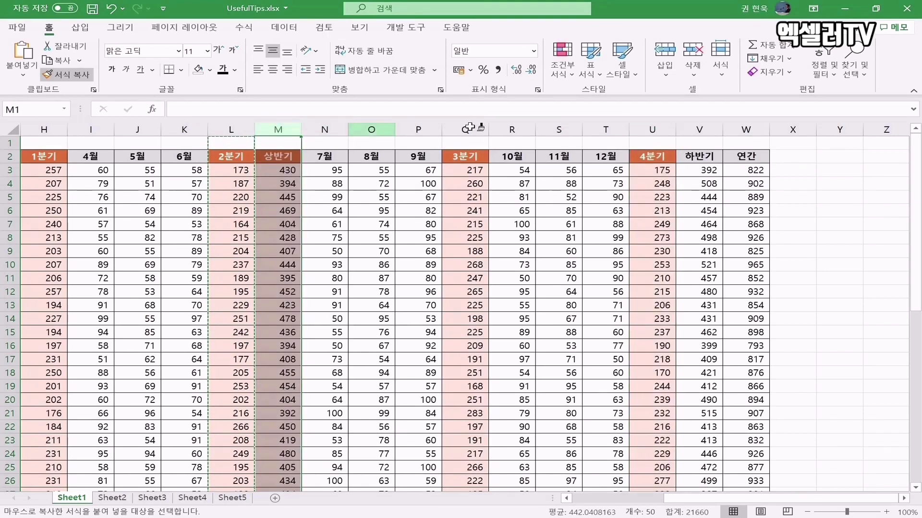
click(709, 128)
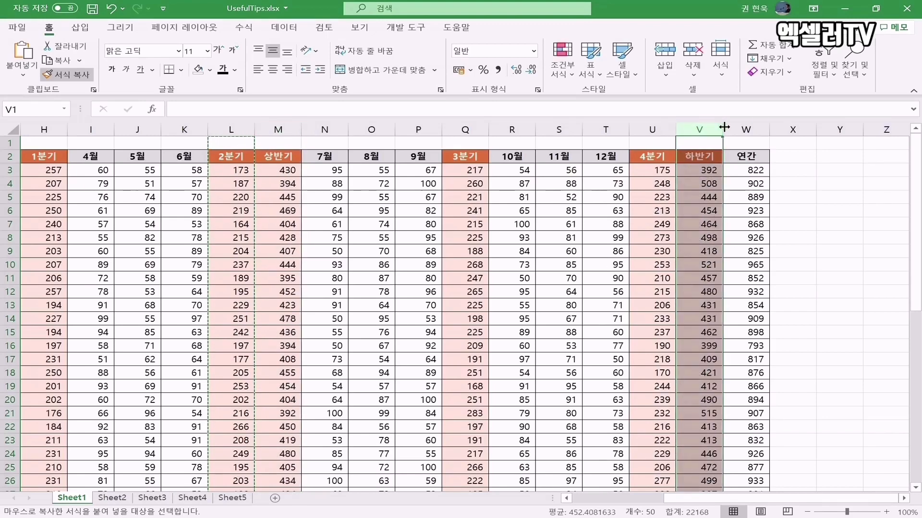
click(753, 129)
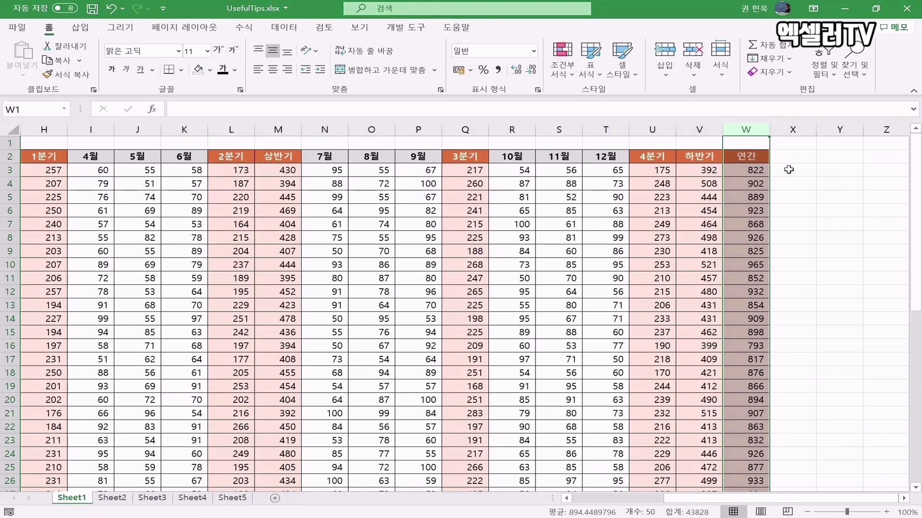
key(Escape)
click(757, 157)
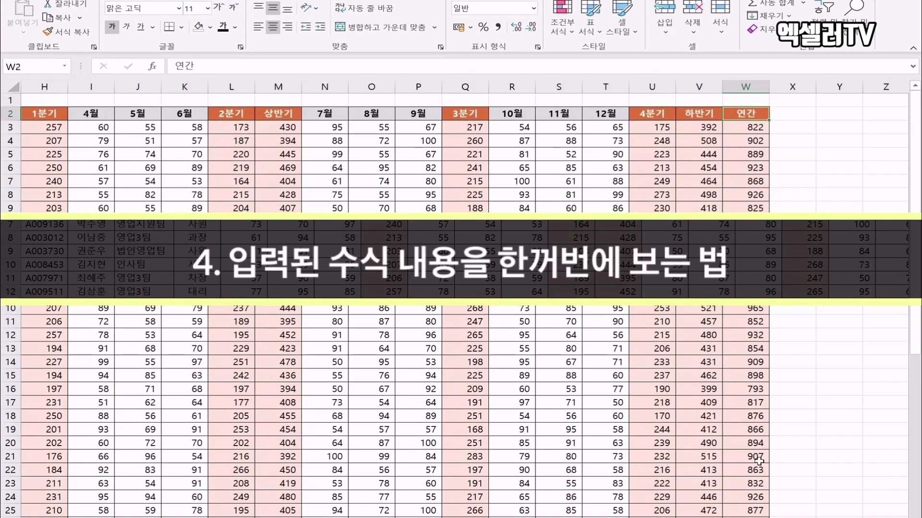
- Return to the start of the table, select cell F4, and display the formulas in all cells with Show Formulas
drag(711, 499, 618, 502)
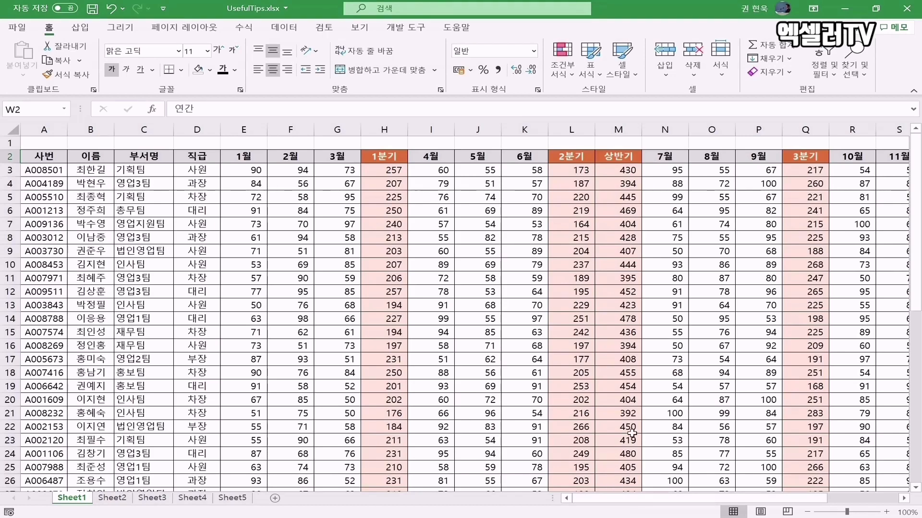
click(291, 184)
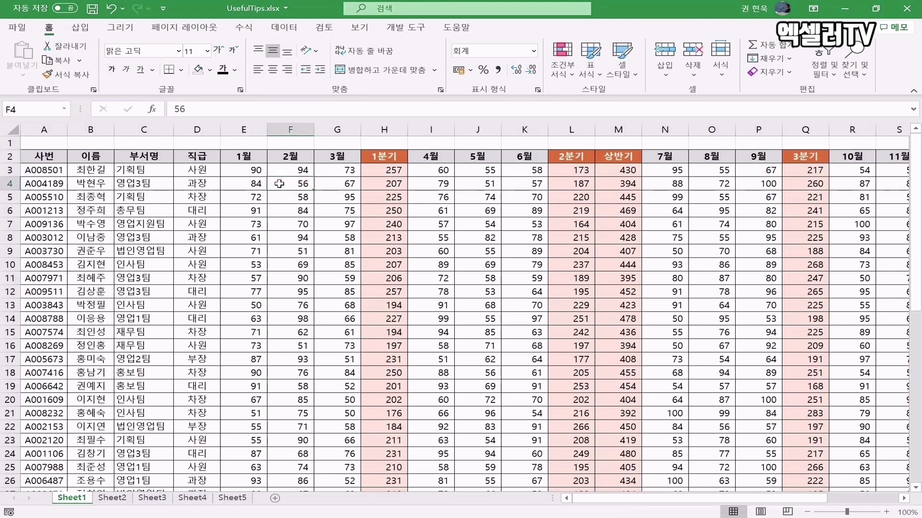
click(243, 27)
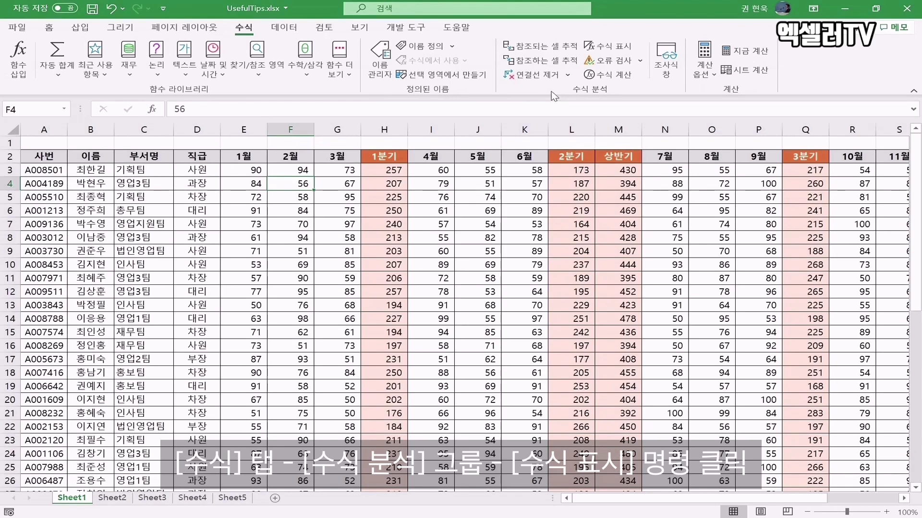
click(610, 46)
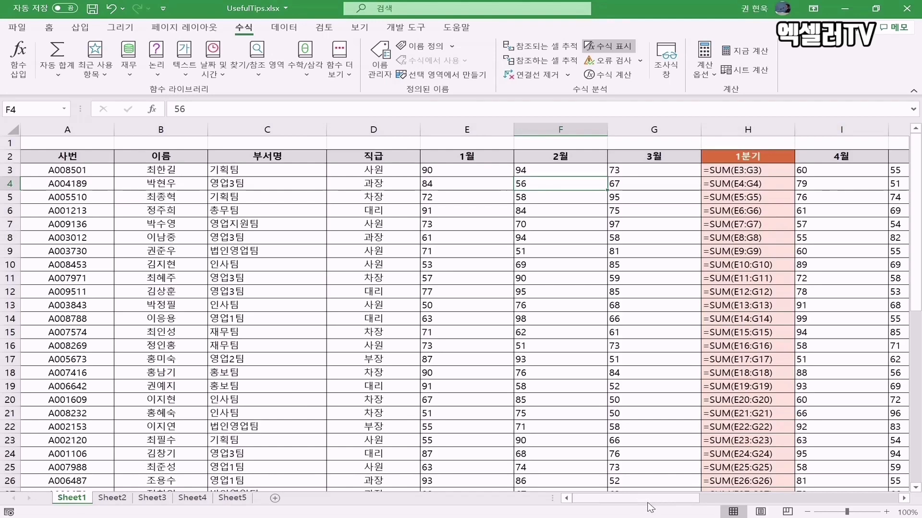
- Examine the SUM formulas across the quarterly and half-year columns of the sheet
click(904, 499)
click(905, 499)
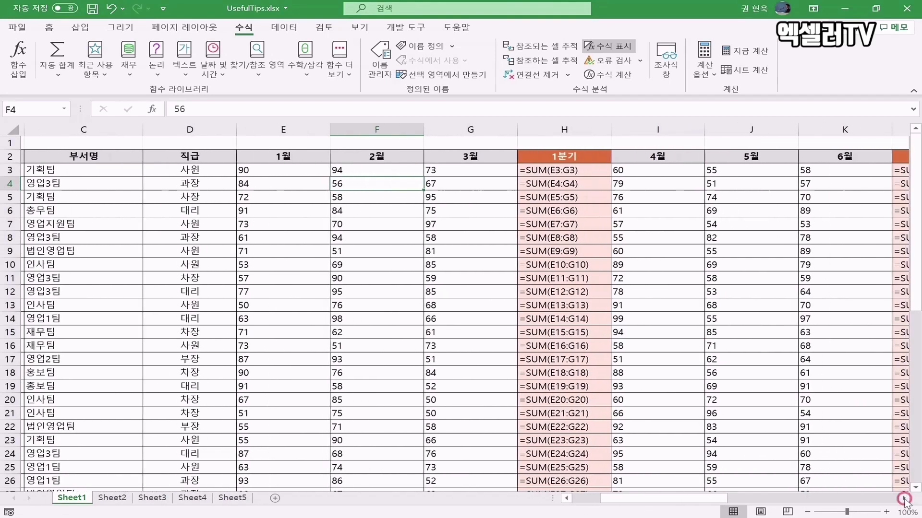
click(904, 499)
click(904, 499)
click(904, 499)
click(904, 499)
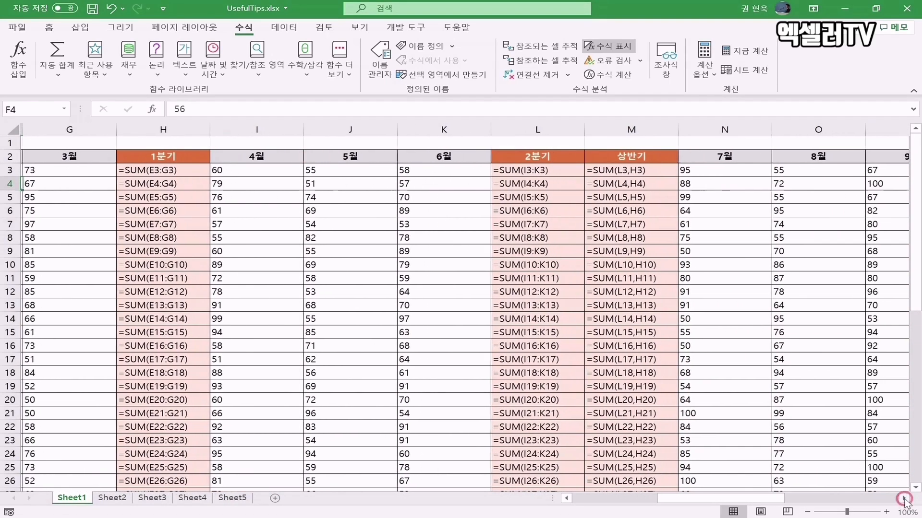
click(905, 499)
click(904, 499)
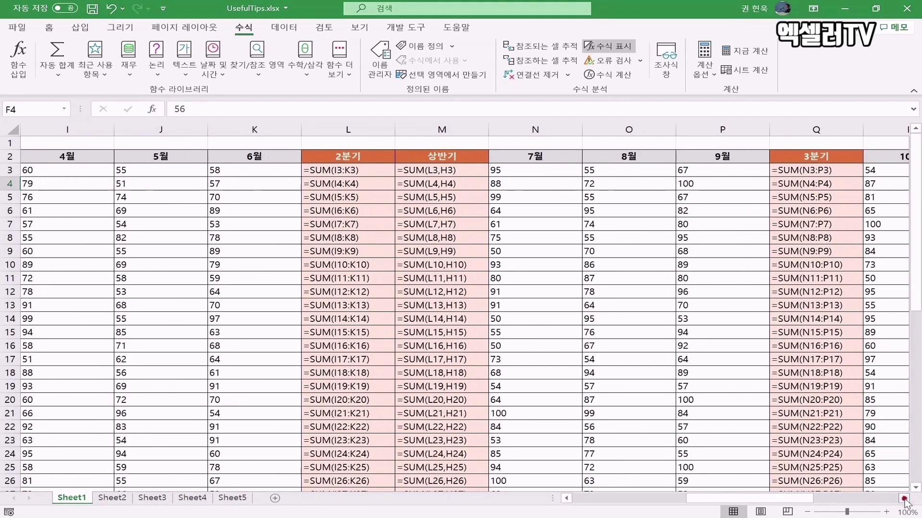
scroll(431, 215, left, 3)
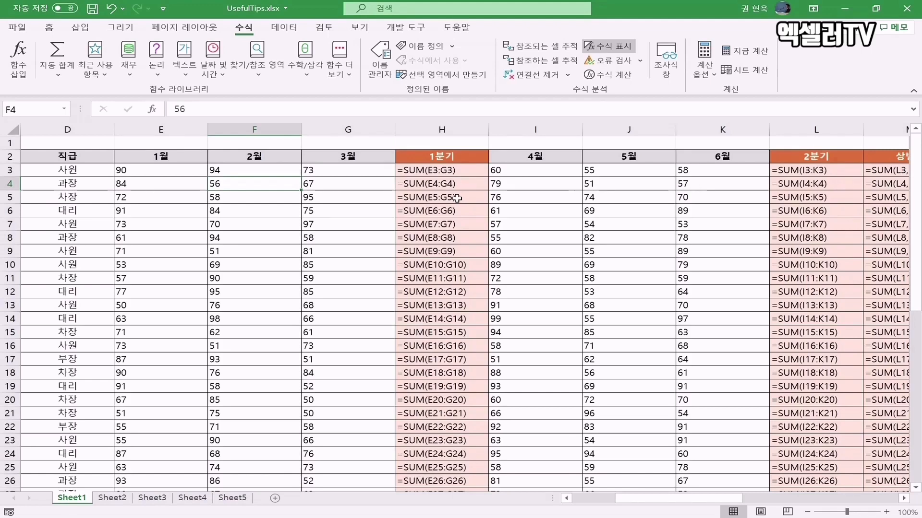
- Switch the sheet back to calculated results, and toggle between formula and result display three more times, ending on results
click(607, 47)
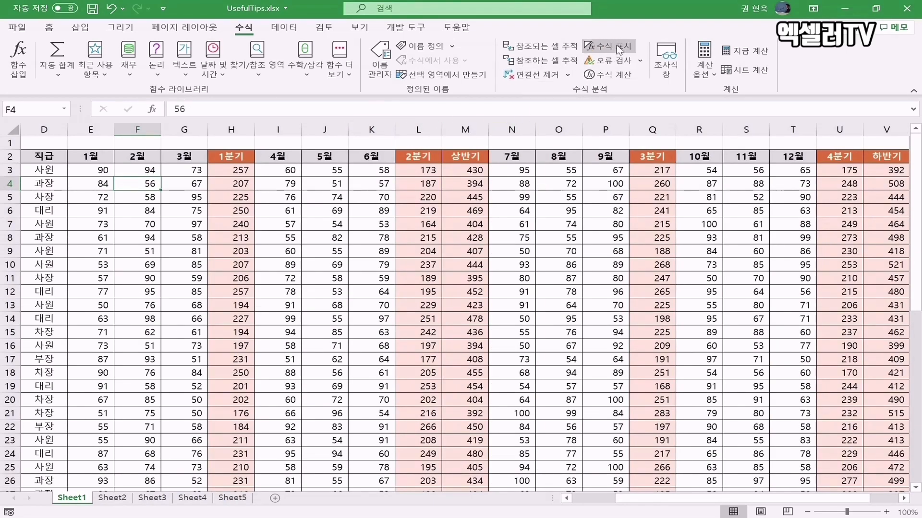
click(618, 47)
click(618, 47)
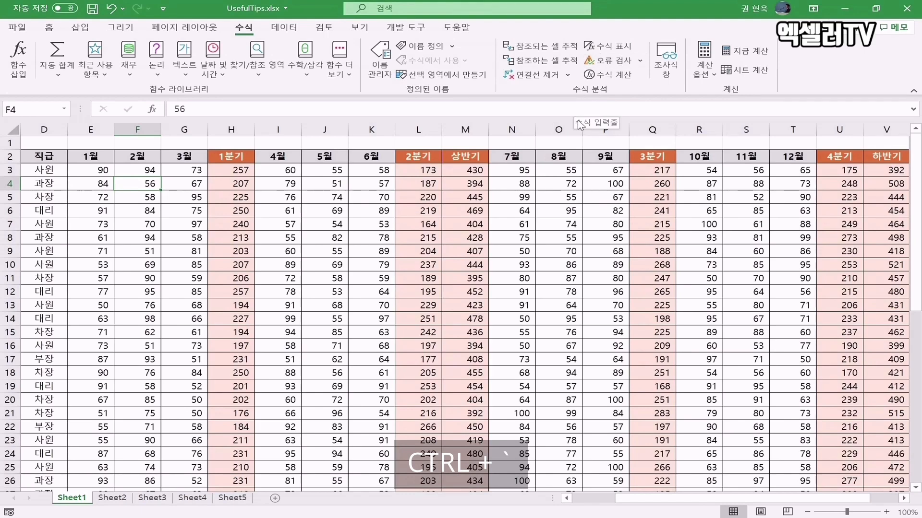
key(ctrl+grave)
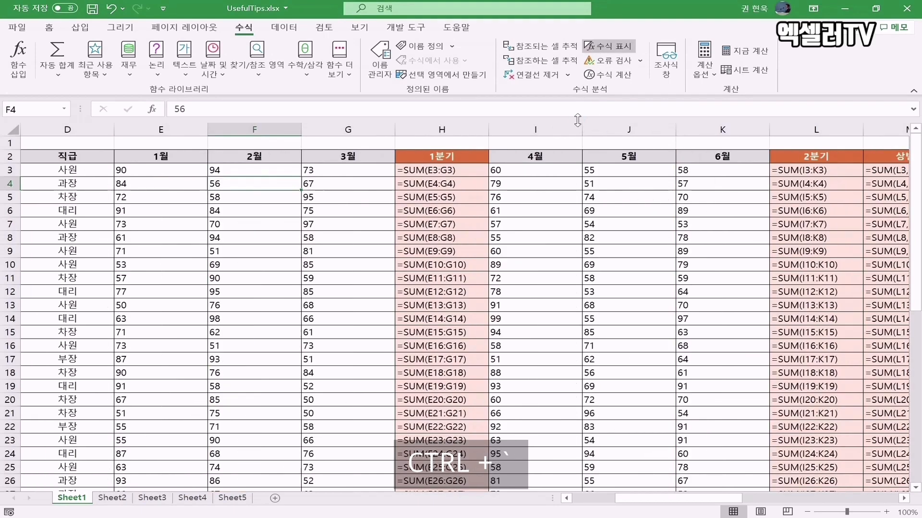
key(ctrl+grave)
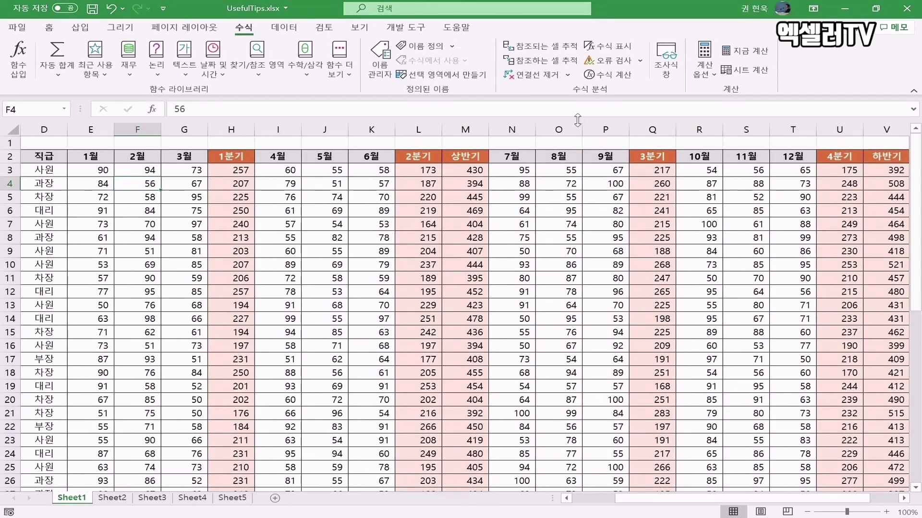
key(ctrl+grave)
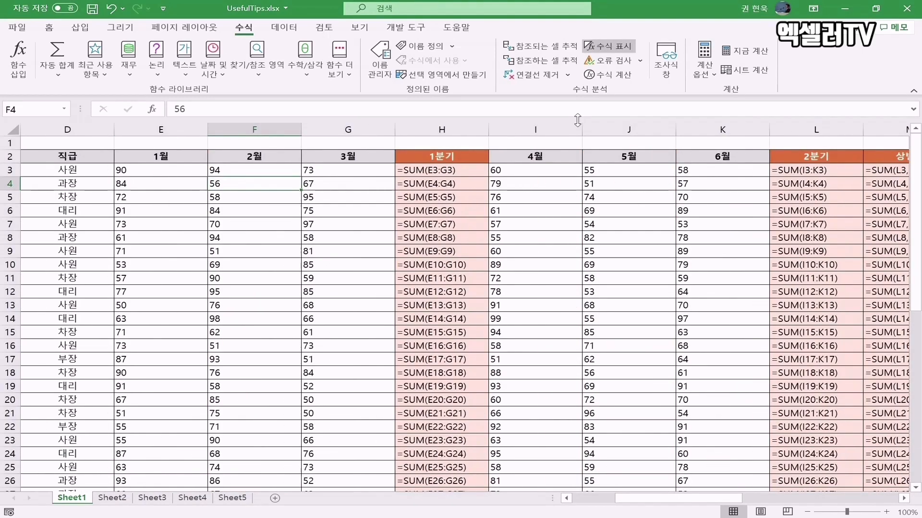
key(ctrl+grave)
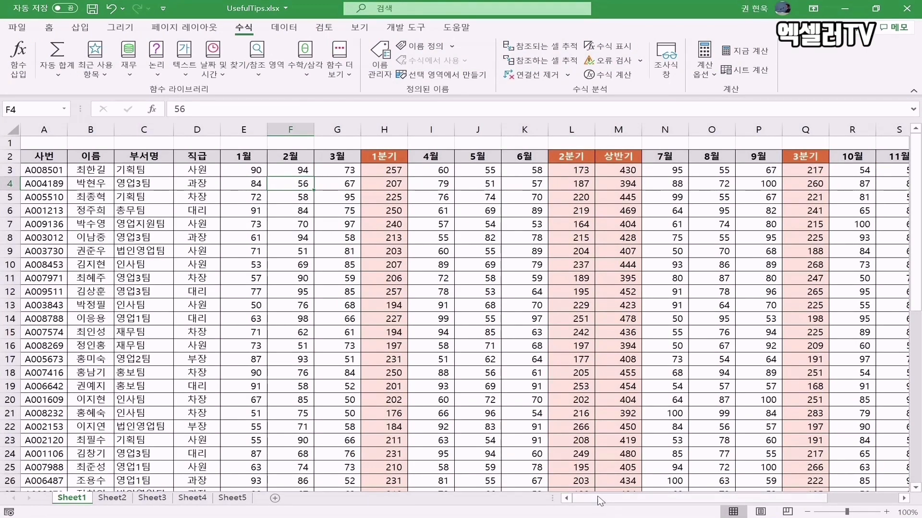
drag(246, 172, 333, 271)
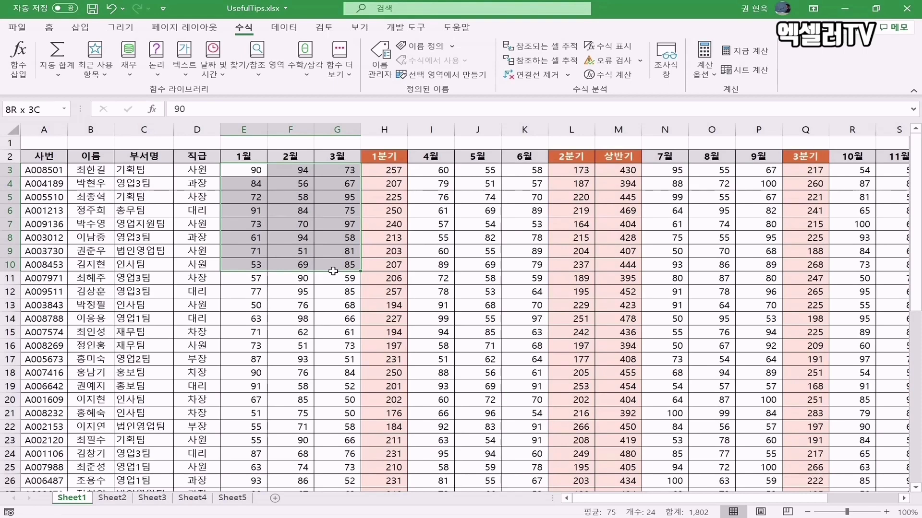
drag(334, 271, 333, 271)
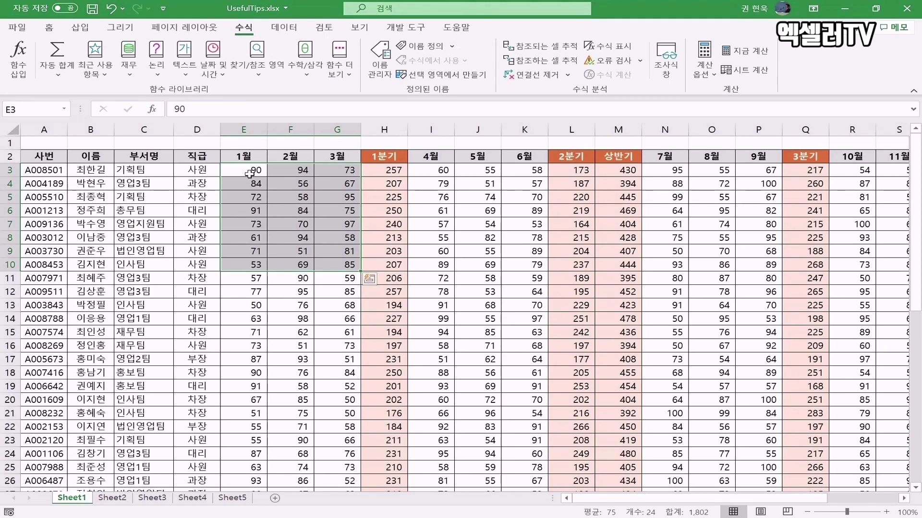
click(248, 173)
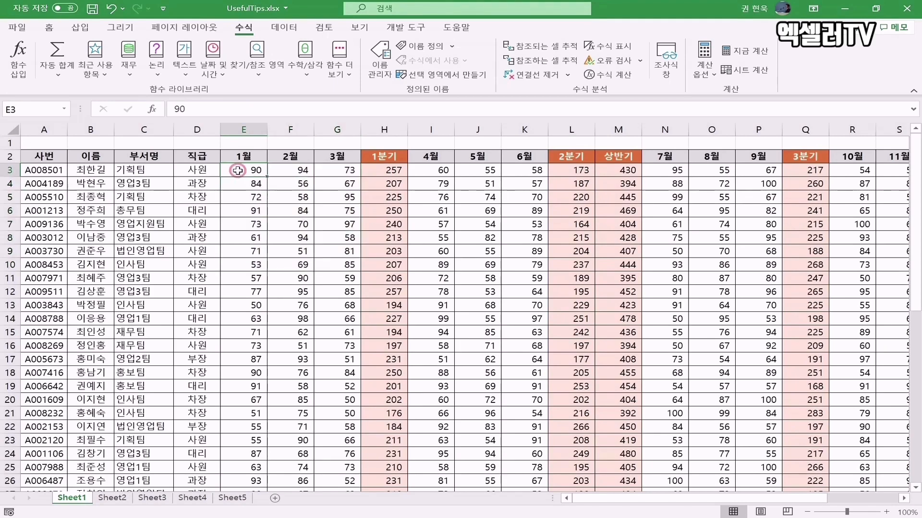
- Select the January to March values in E3:G3 and extend the selection down to row 51
drag(234, 169, 339, 176)
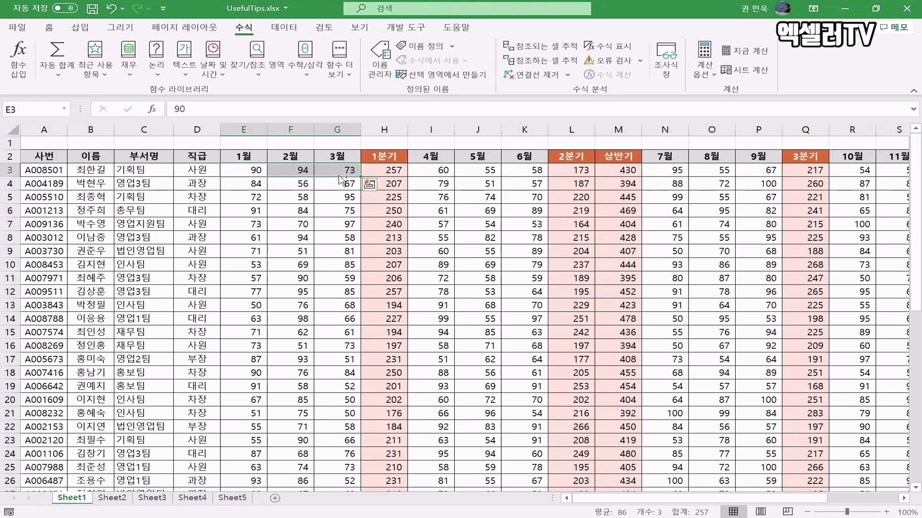
key(ctrl+shift+Down)
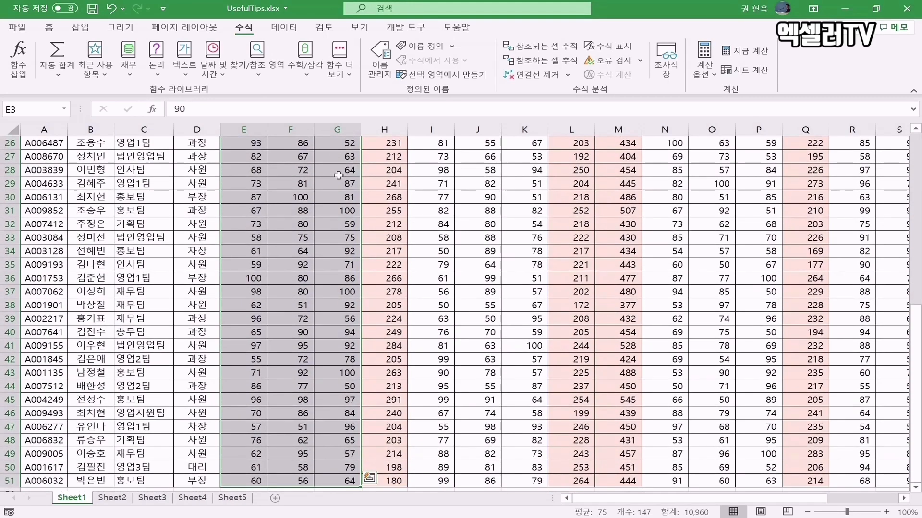
scroll(339, 175, up, 8)
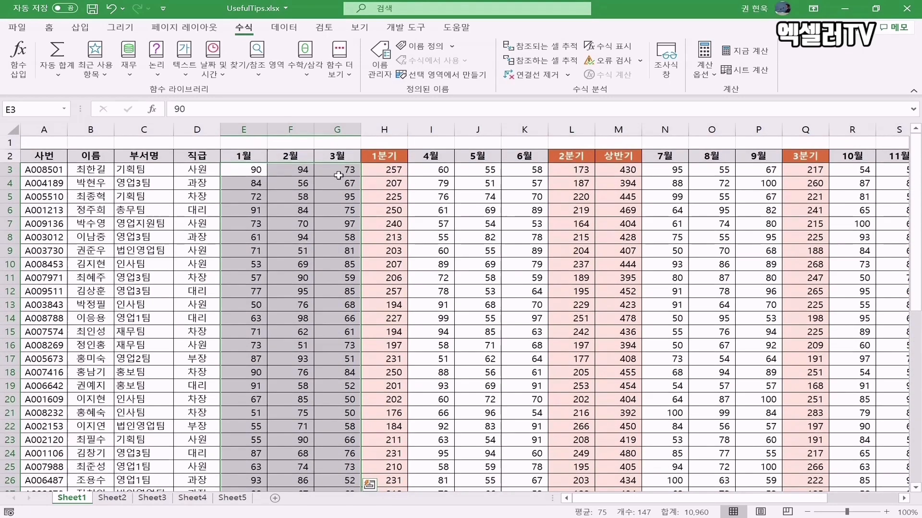
- Start a new conditional formatting rule for the selected values, using the rule type that determines cells by a formula
click(48, 28)
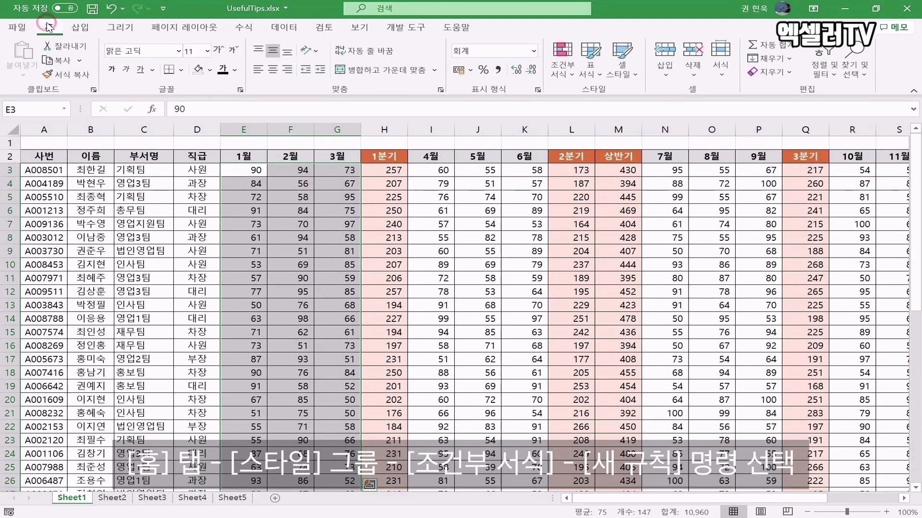
click(569, 74)
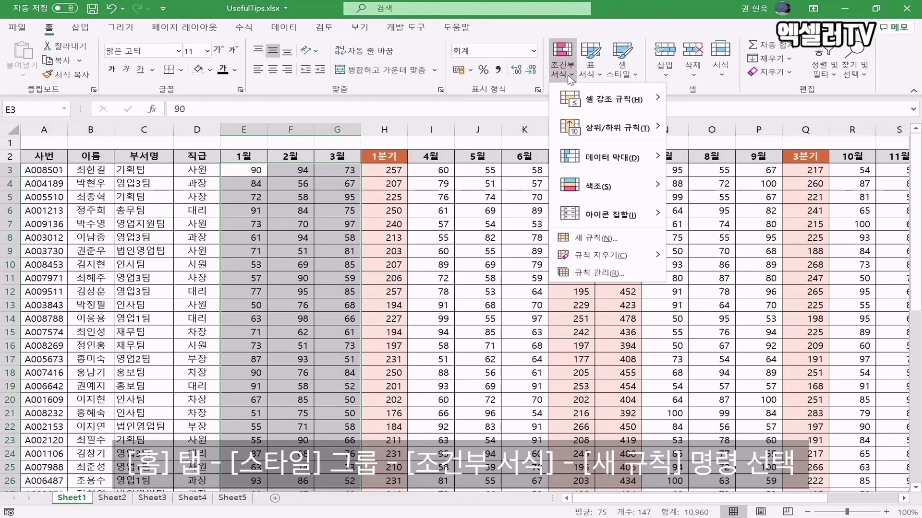
click(632, 238)
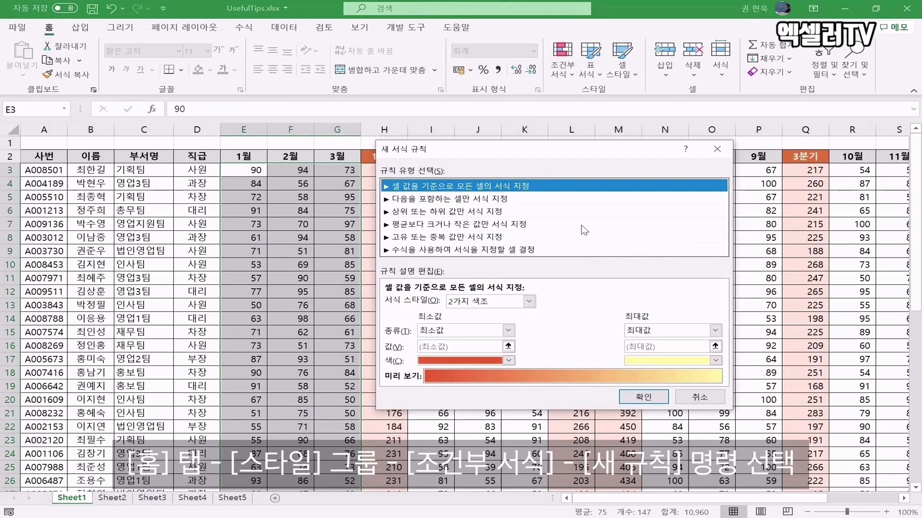
click(483, 254)
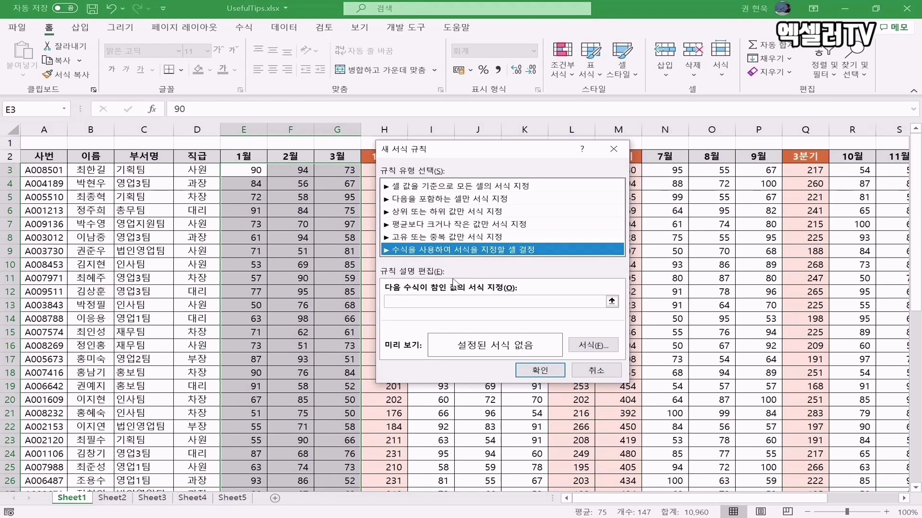
- Enter the rule formula =E3>=80, using a relative reference to the first January value
click(393, 301)
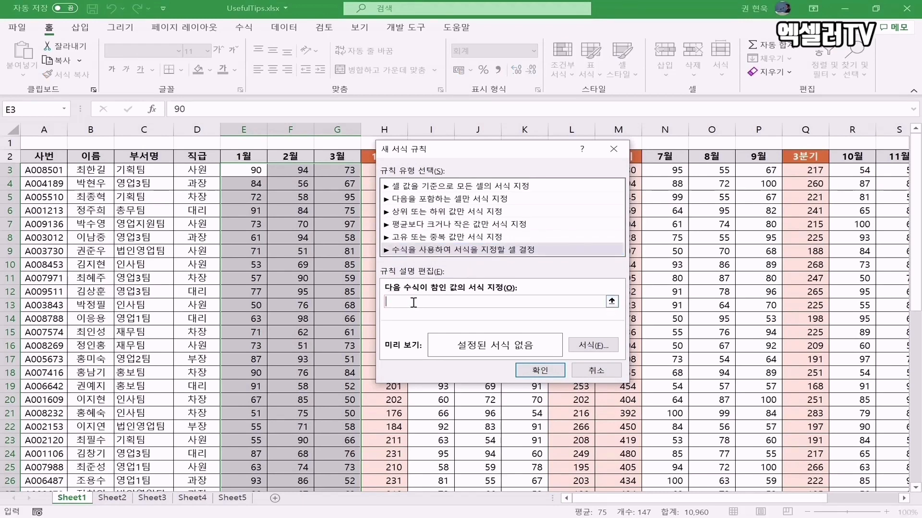
text(=)
click(235, 172)
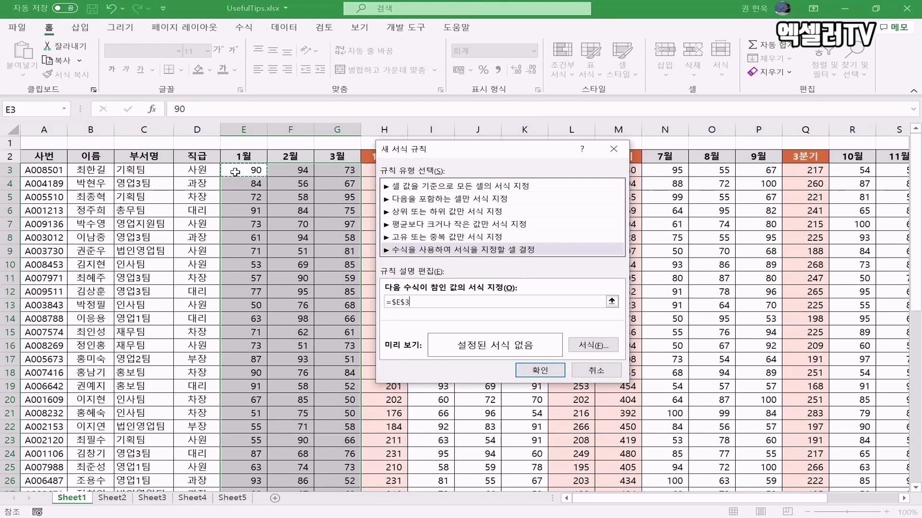
key(F4)
key(F4)
key(F4)
text(>=80)
text(+)
key(Left)
key(BackSpace)
key(BackSpace)
key(BackSpace)
key(BackSpace)
key(BackSpace)
click(392, 303)
click(425, 303)
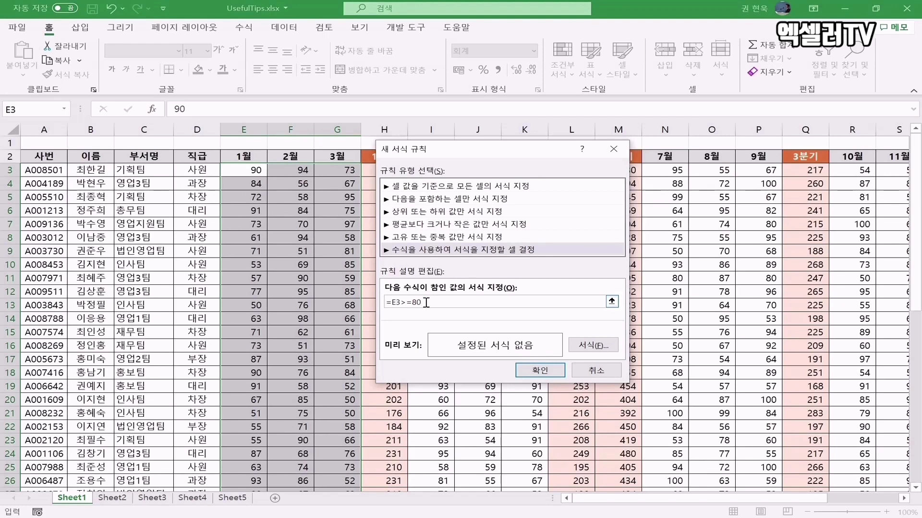
- Put the rule formula in edit mode and insert and( before E3>=80
key(F2)
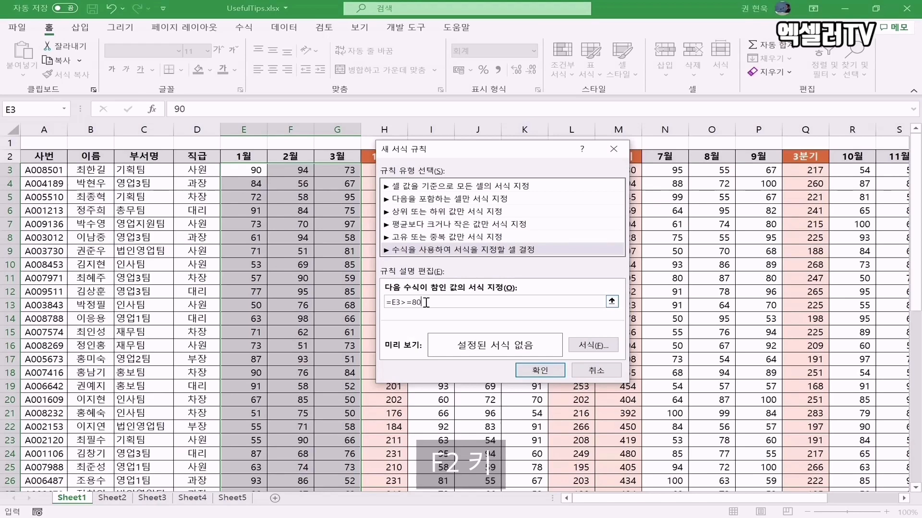
key(F2)
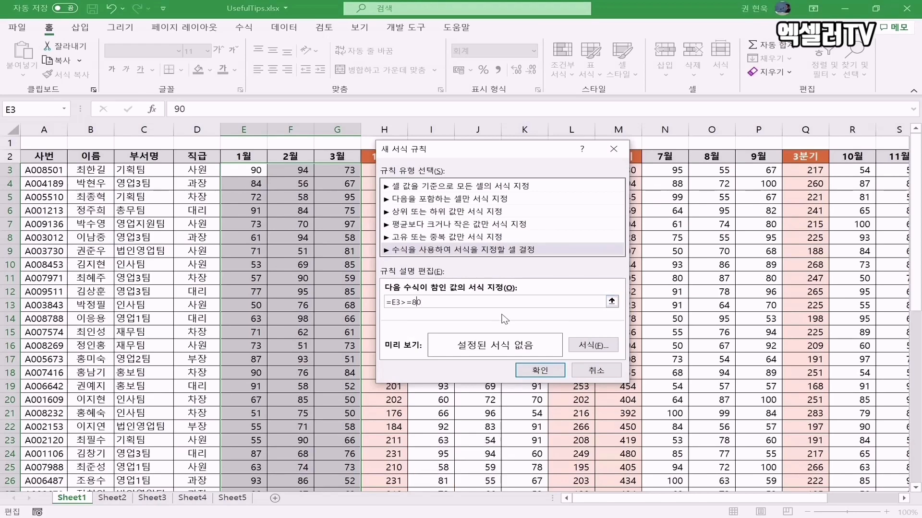
key(Left)
key(Left)
key(Left)
key(Right)
key(Right)
key(Right)
key(Left)
key(Left)
key(Left)
key(Left)
key(Left)
key(Left)
text(and()
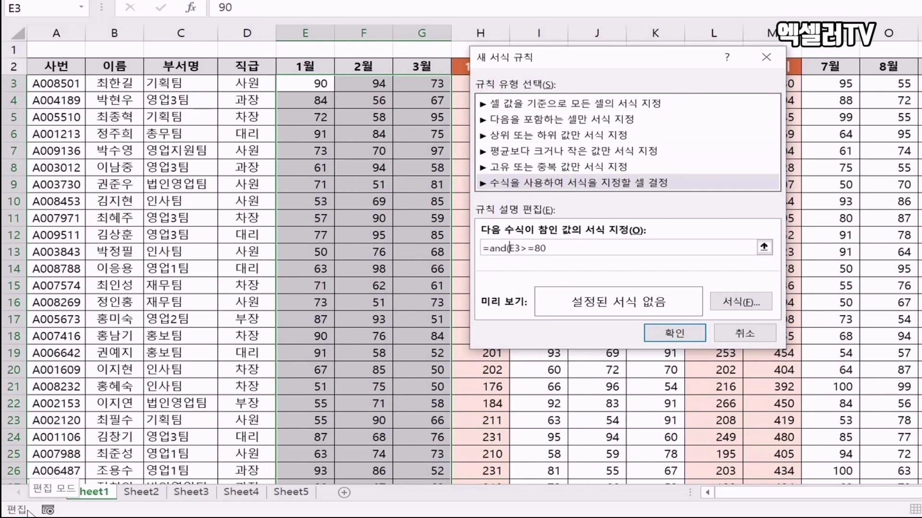
- Complete the rule formula as =and(E3>=80,E3<90), with a relative reference to E3 in the second condition
key(F2)
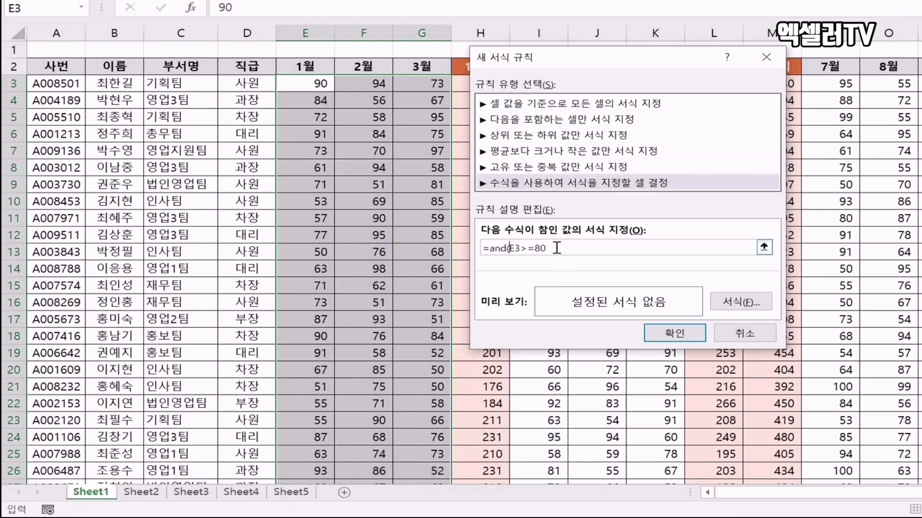
key(F2)
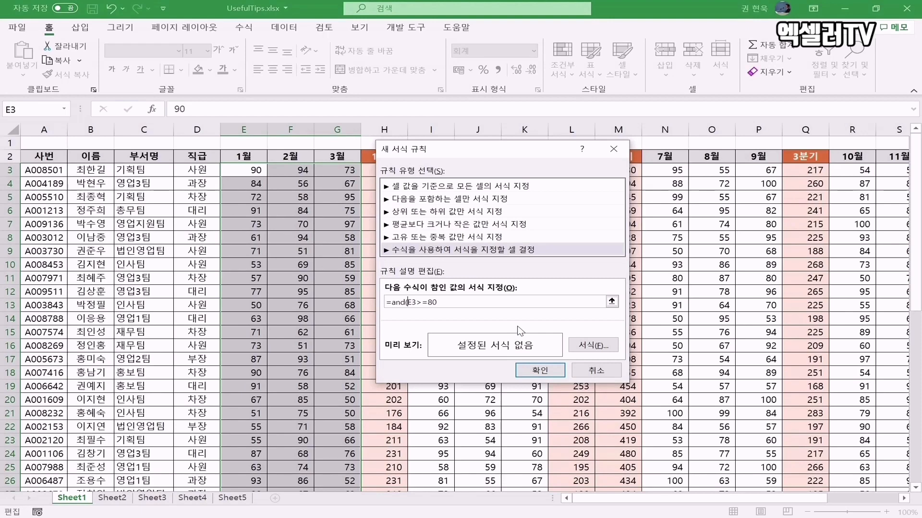
key(Right)
key(Right)
key(Right)
click(235, 170)
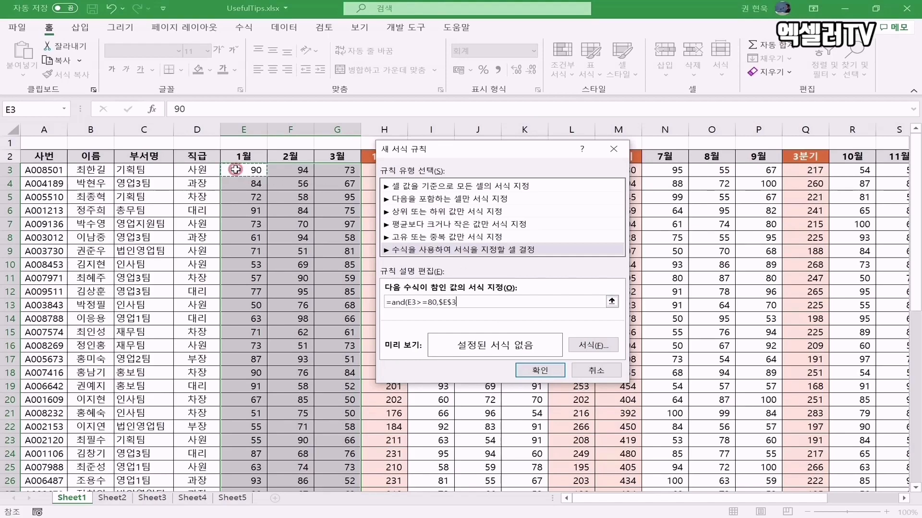
key(F4)
key(F4)
key(F4)
text(<90)
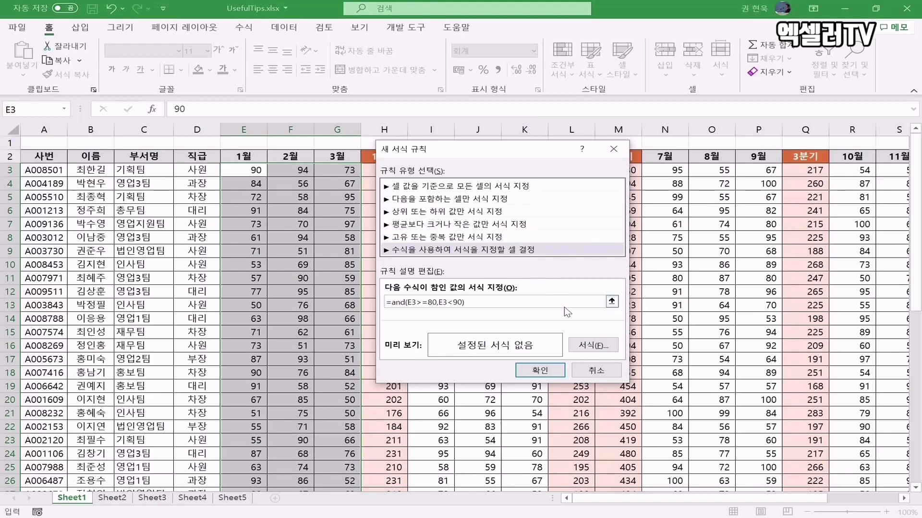
- Give the rule a bright yellow fill, apply it to the selected monthly values, and review the highlighted cells
click(593, 345)
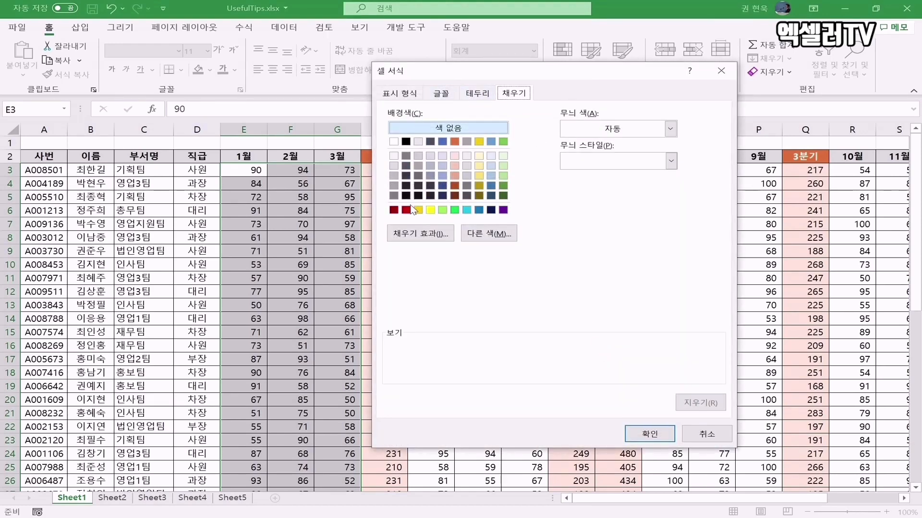
click(431, 211)
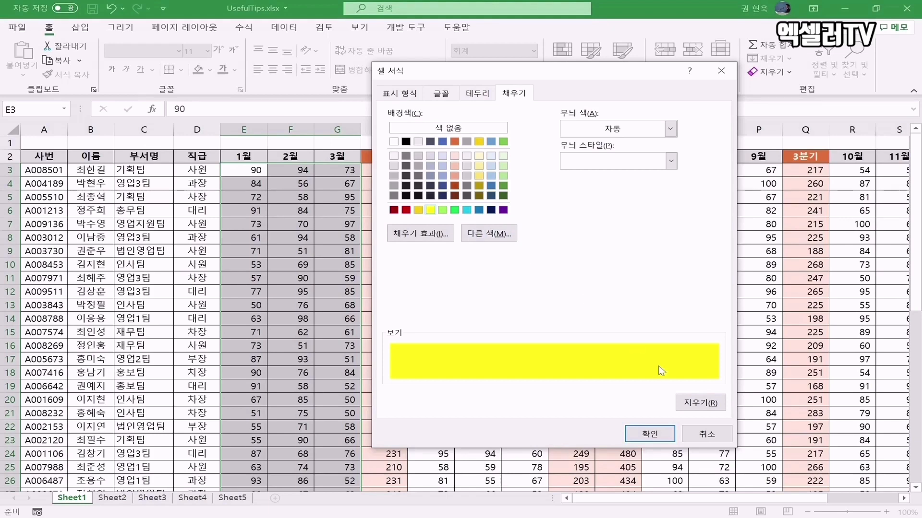
click(656, 435)
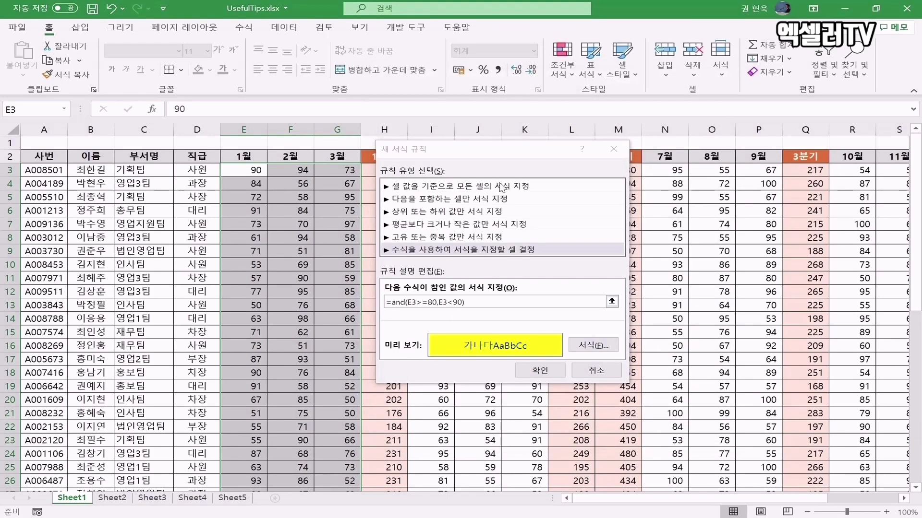
click(549, 373)
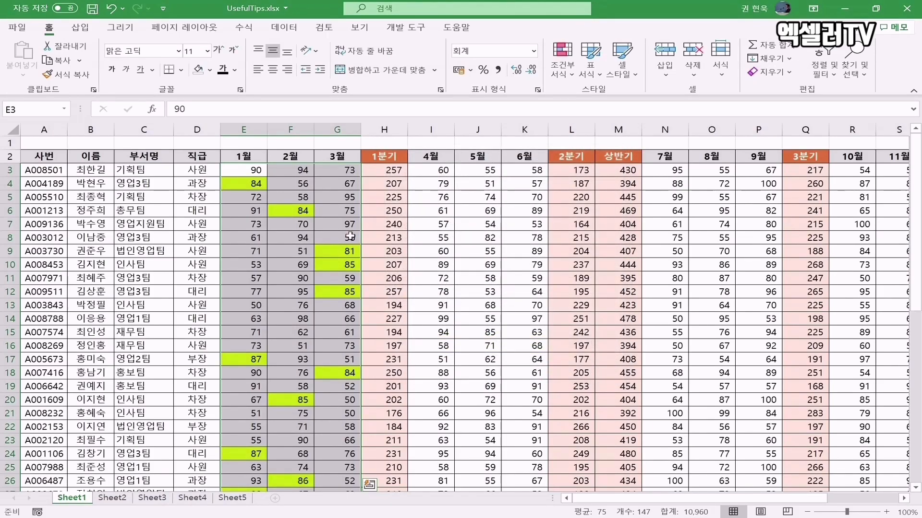
click(244, 188)
scroll(244, 187, down, 9)
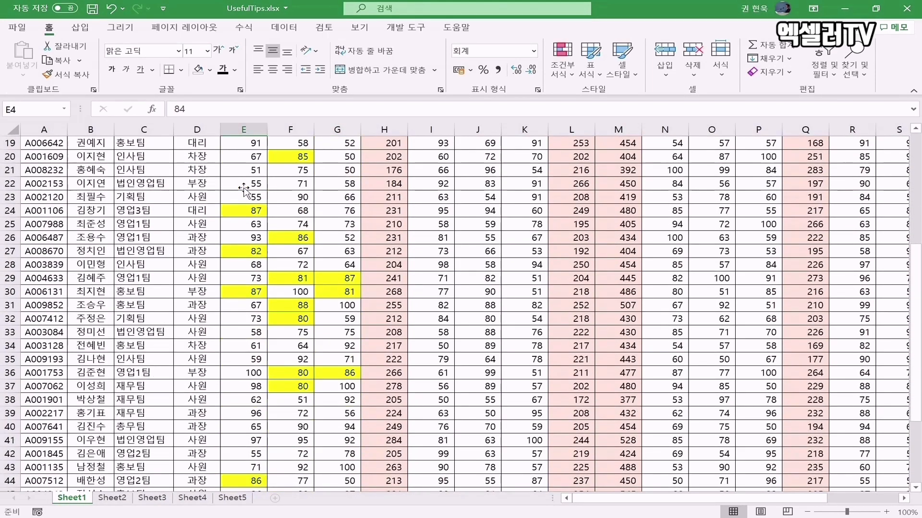
scroll(244, 190, up, 9)
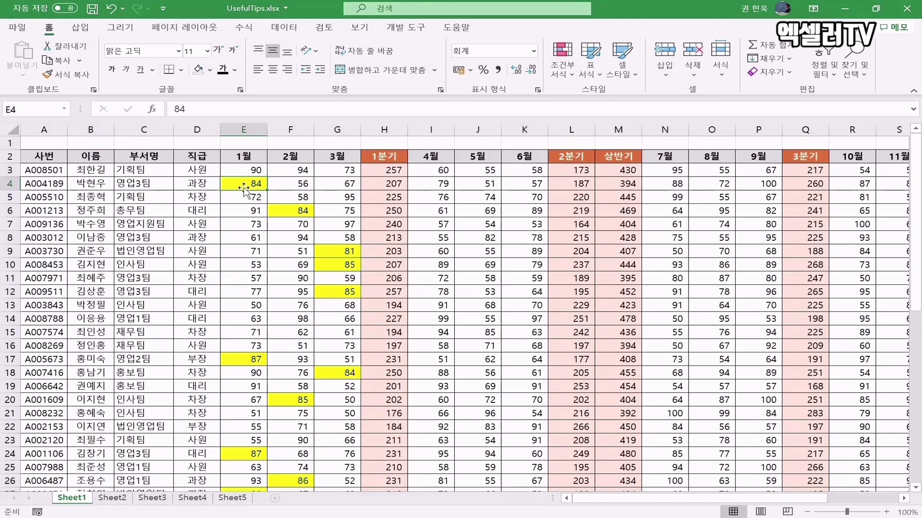
click(249, 172)
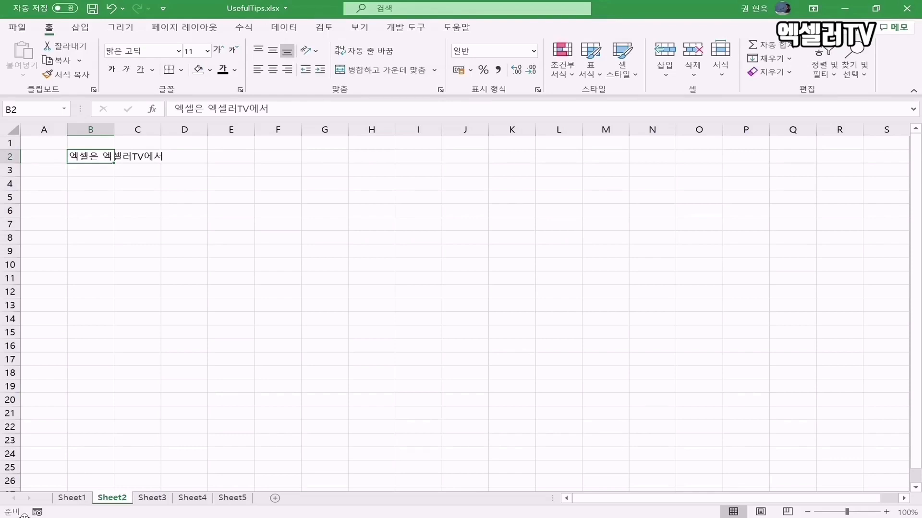
click(185, 109)
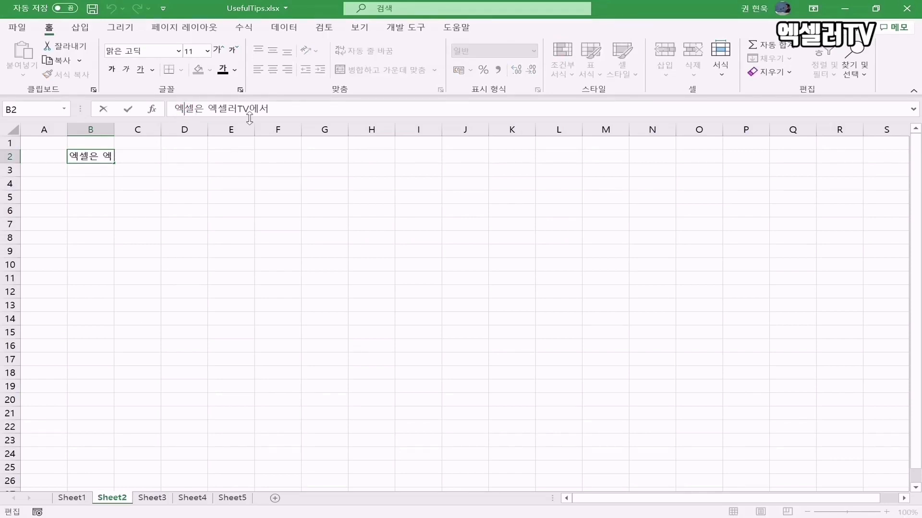
key(BackSpace)
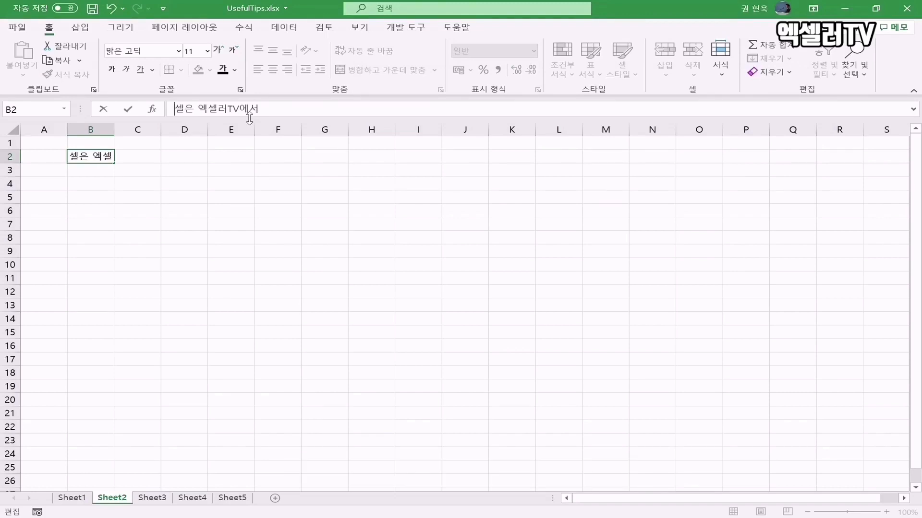
key(Right)
key(BackSpace)
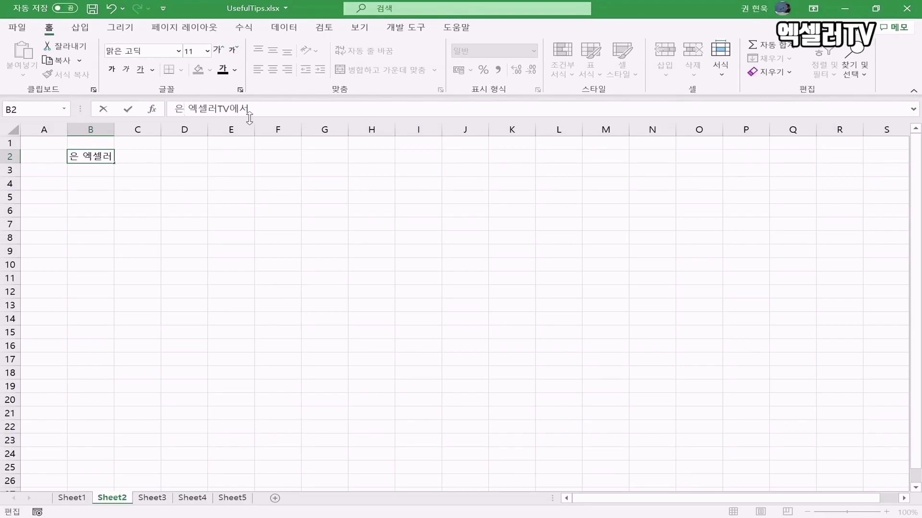
key(Left)
key(Delete)
key(Delete)
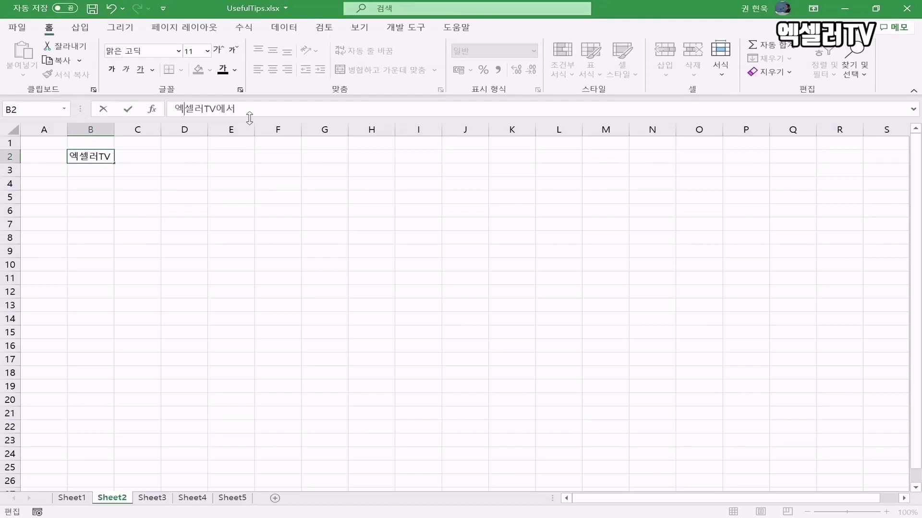
key(Delete)
key(Delete)
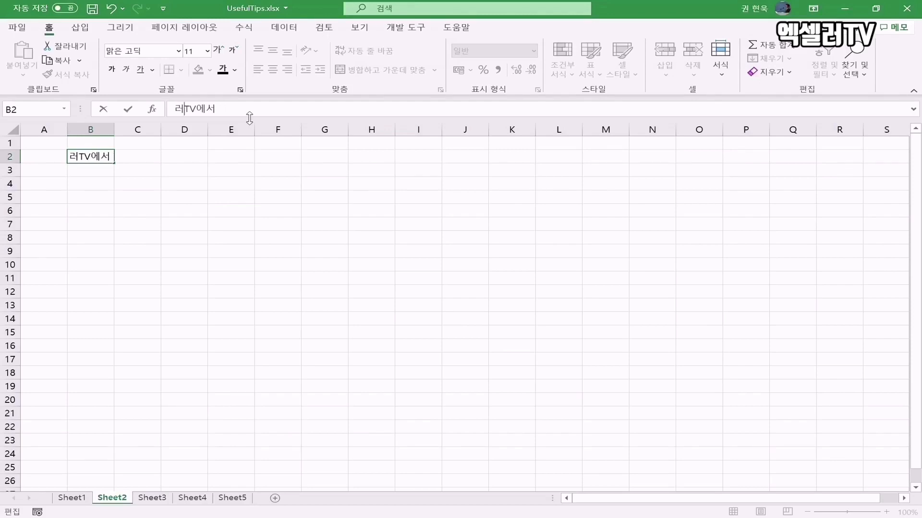
key(Delete)
key(Delete)
key(Delete)
key(Delete)
key(Escape)
key(Return)
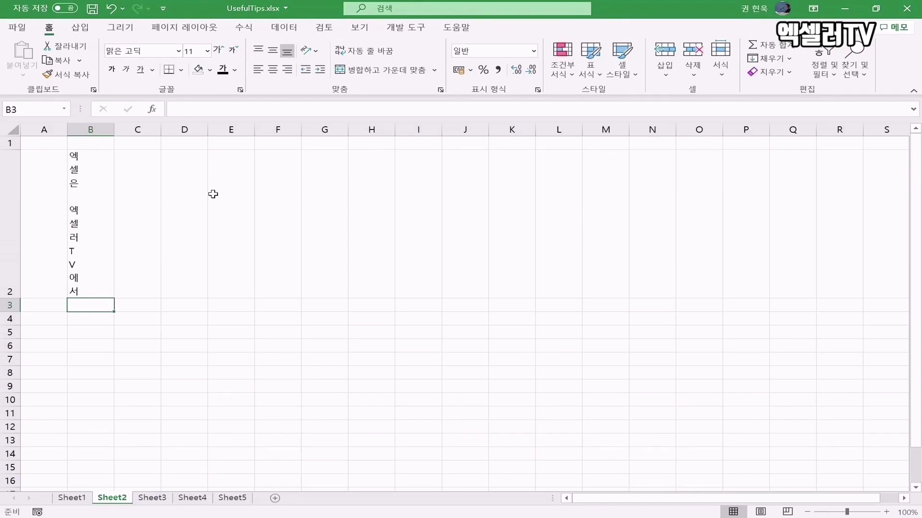
click(112, 9)
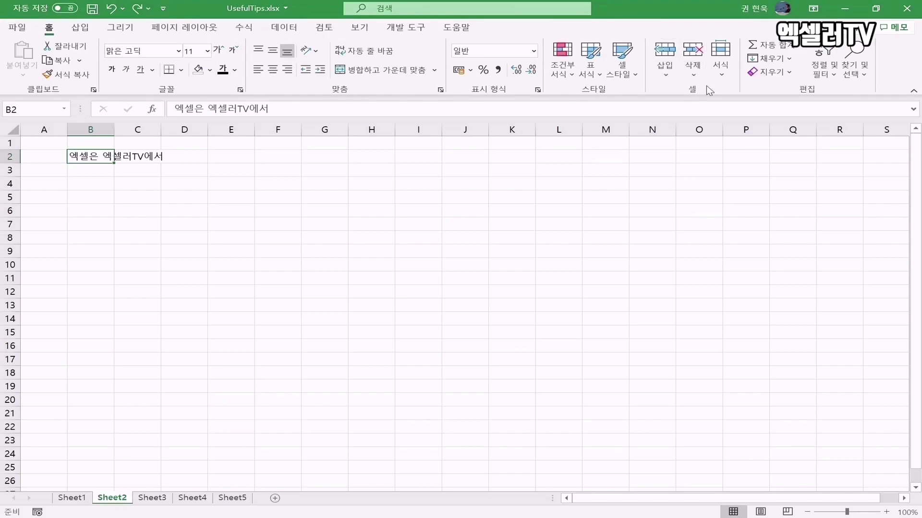
- Try the horizontal text alignment 양쪽 맞춤 (justify) on cell B2 at its current column width, and undo it
click(720, 72)
click(773, 361)
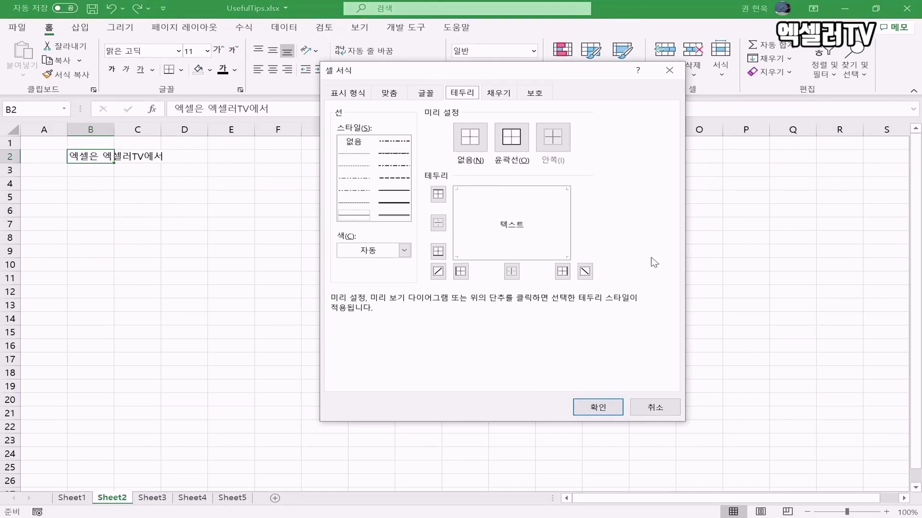
click(398, 99)
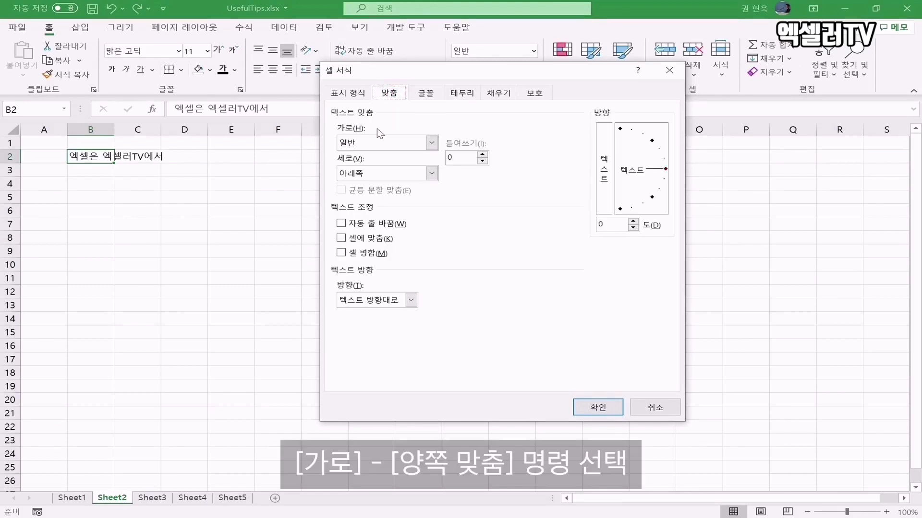
click(432, 143)
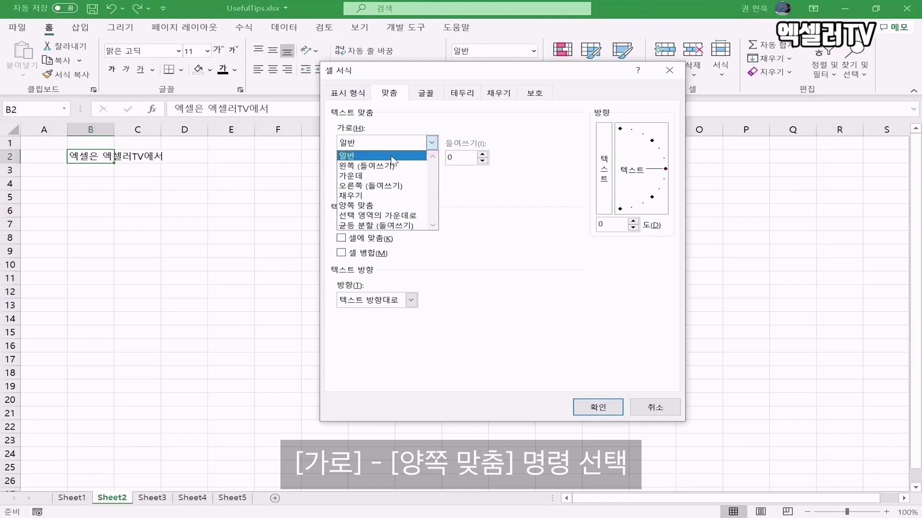
click(385, 205)
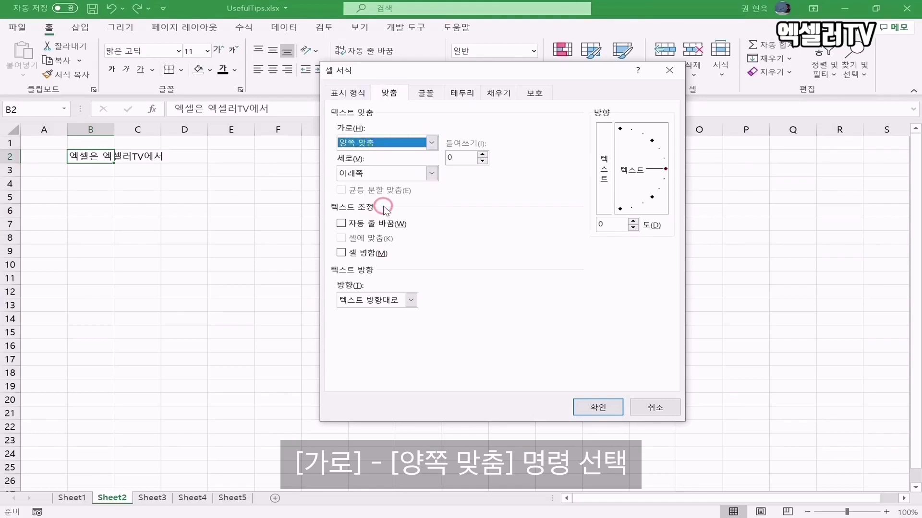
click(606, 407)
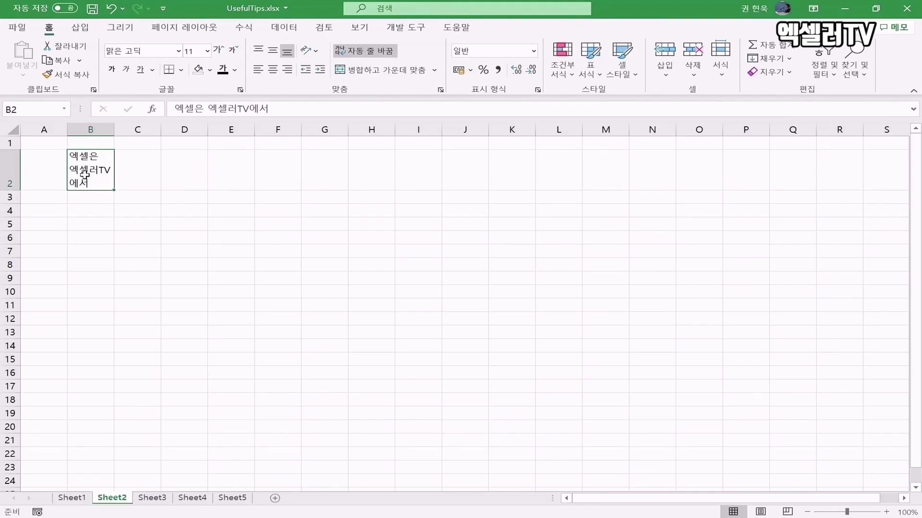
key(ctrl+z)
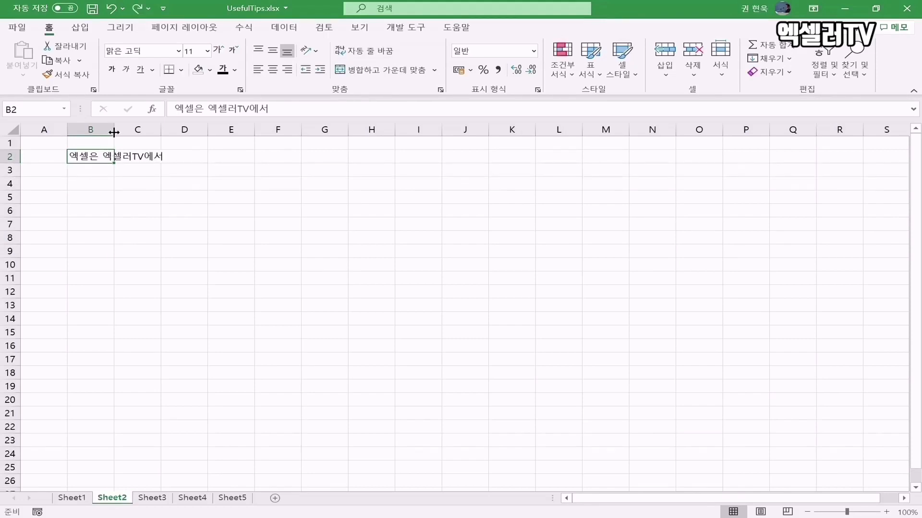
- Narrow column B to about one character wide and set cell B2's horizontal text alignment to 양쪽 맞춤 (justify)
drag(114, 130, 84, 130)
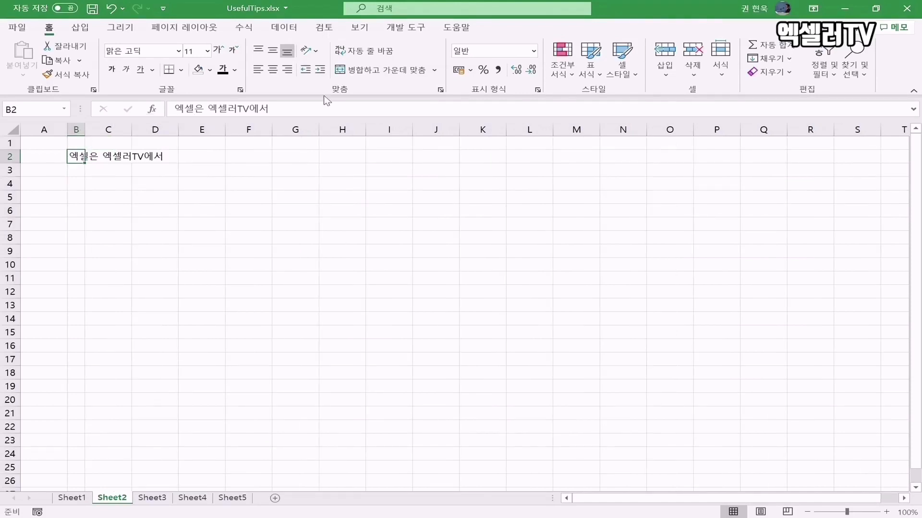
click(722, 77)
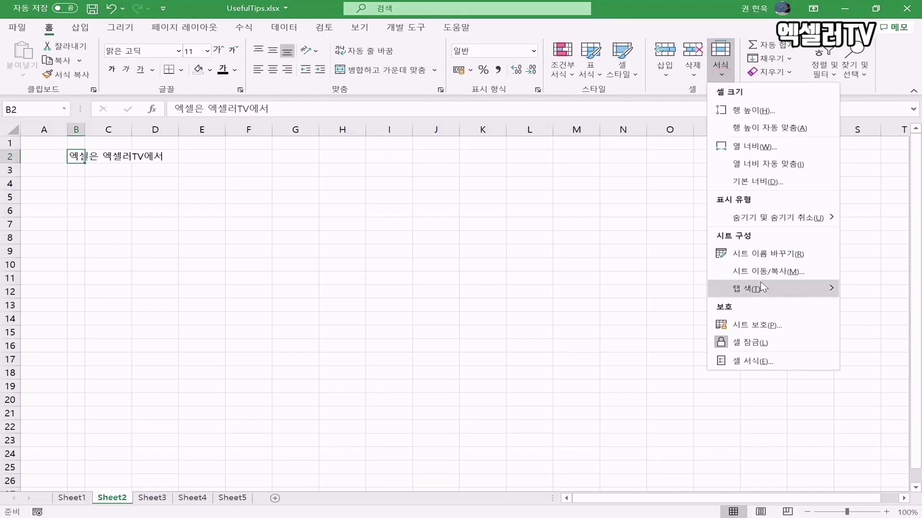
click(771, 361)
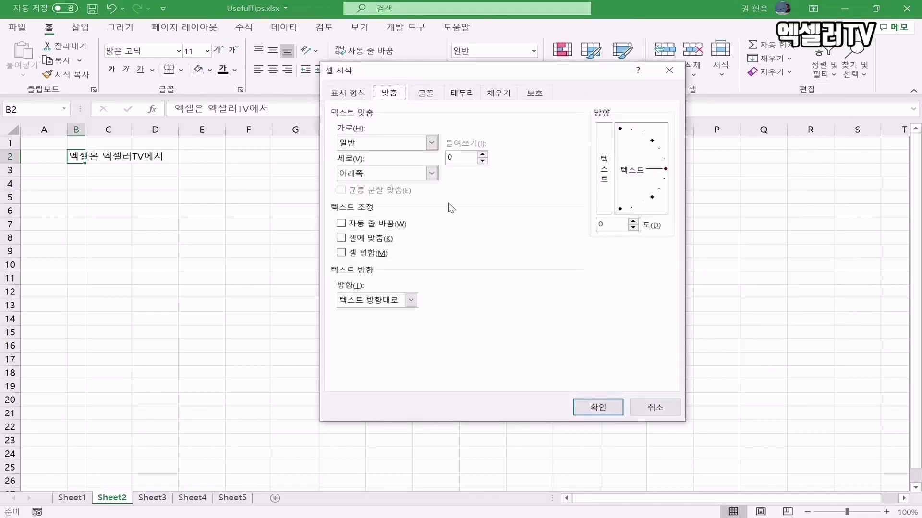
click(432, 142)
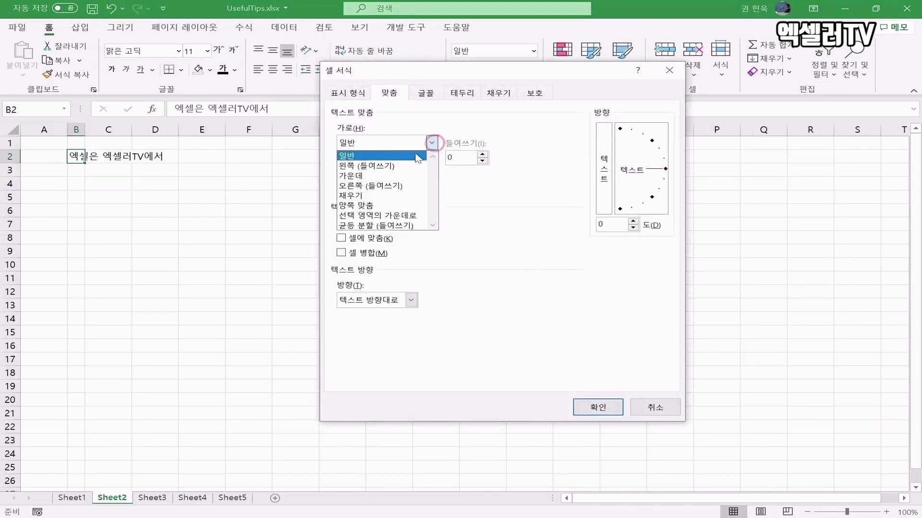
click(379, 206)
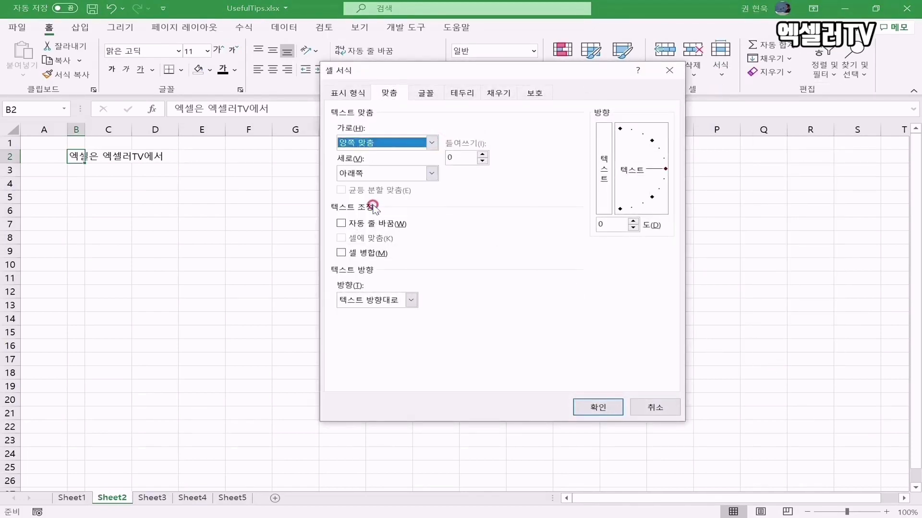
click(600, 408)
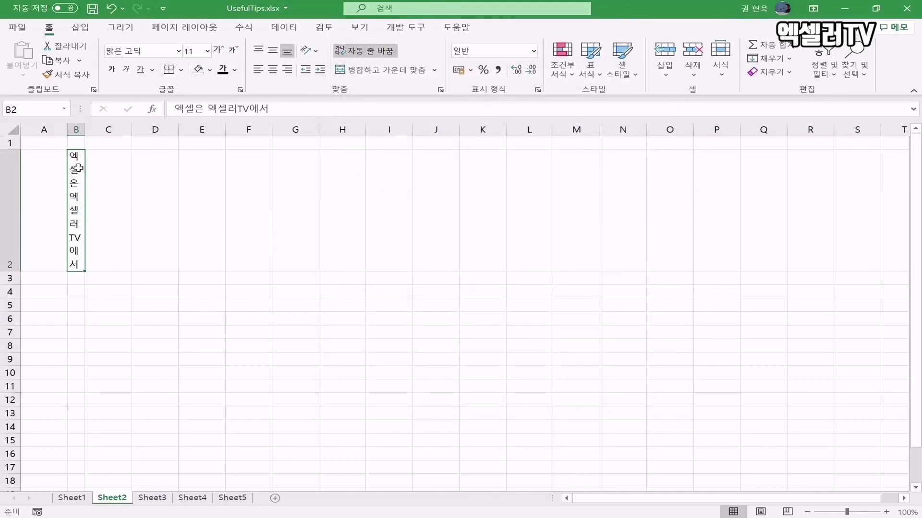
- Undo the justify alignment on B2 and set its text orientation to 세로 쓰기 (vertical text) instead
click(111, 9)
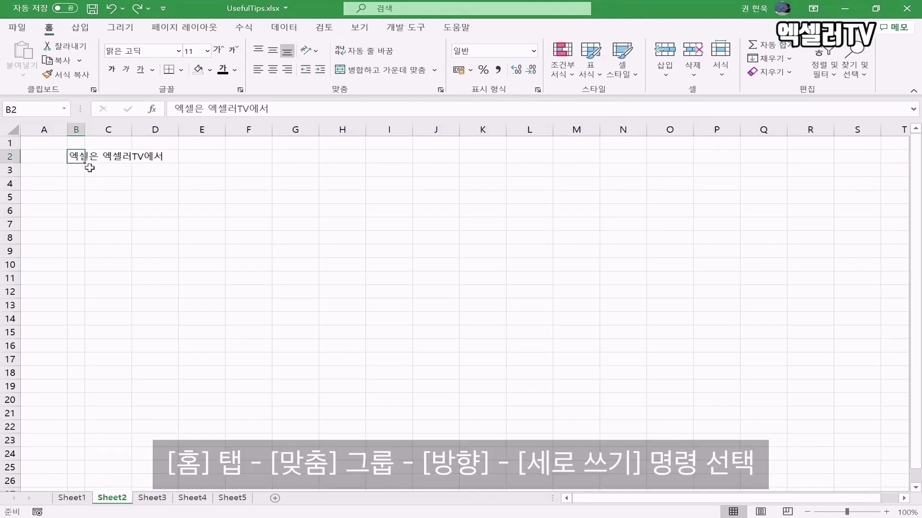
click(317, 56)
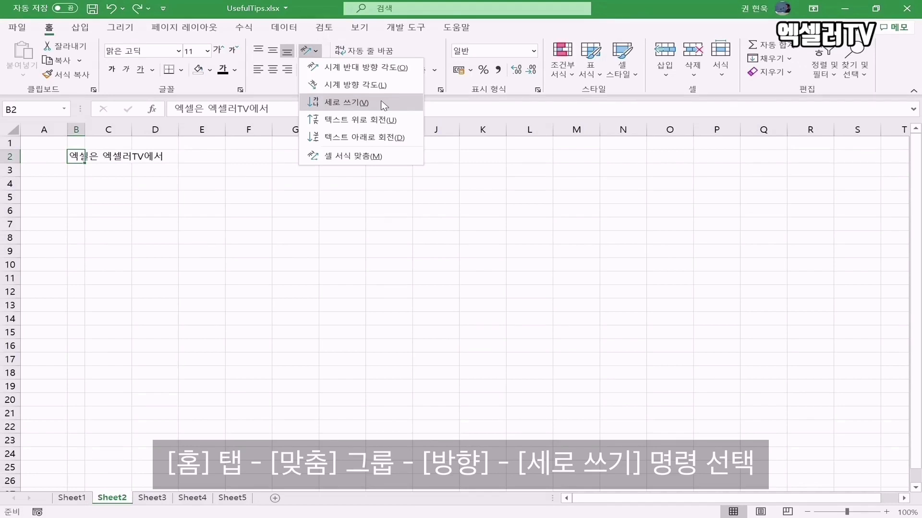
click(384, 104)
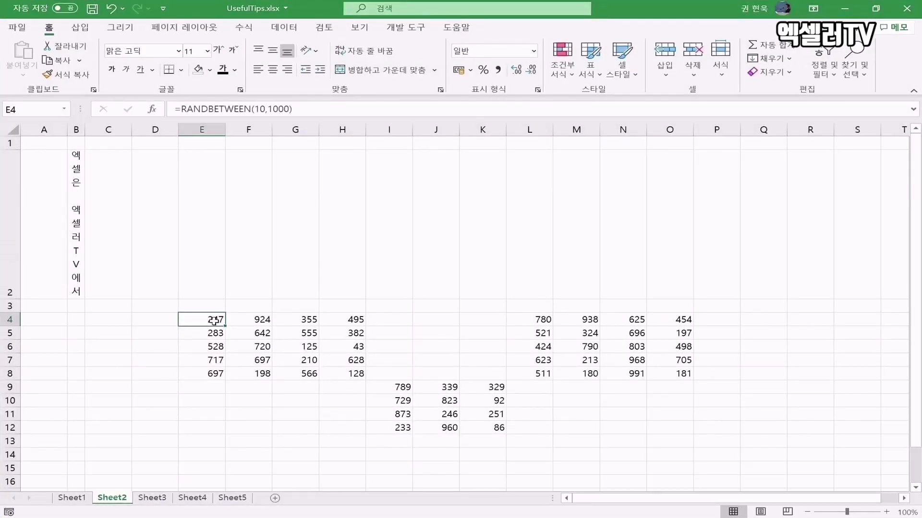
- Add an outline border (윤곽선) around the number block E4:H8 through the cell formatting settings
mouse_move(207, 320)
mouse_down()
mouse_move(331, 354)
mouse_move(339, 369)
mouse_up()
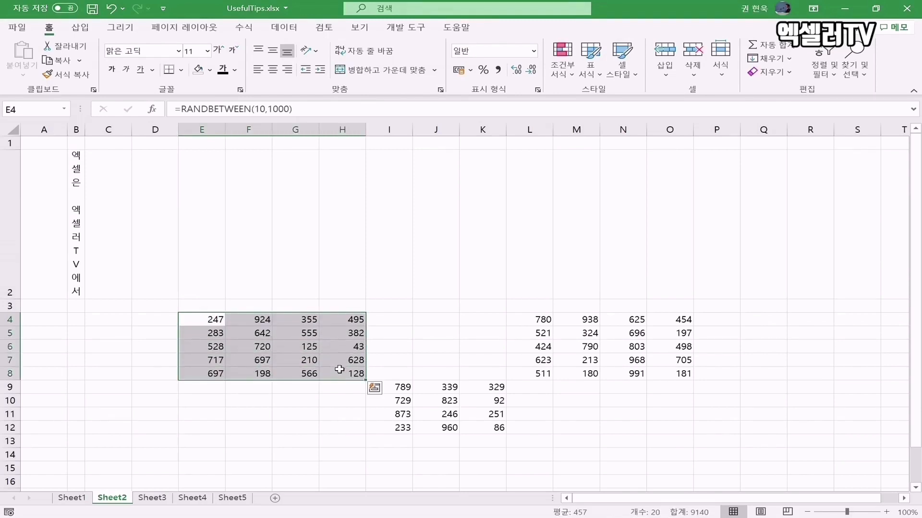
key(ctrl+1)
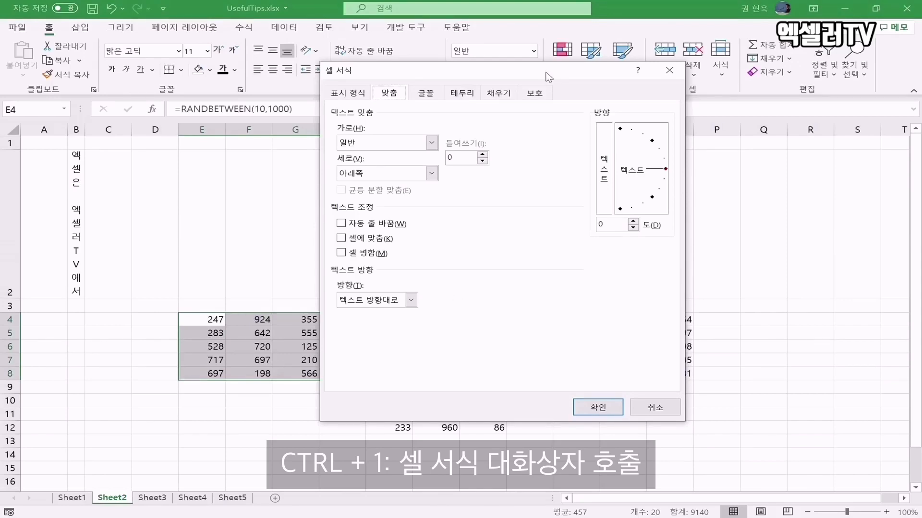
drag(547, 77, 679, 84)
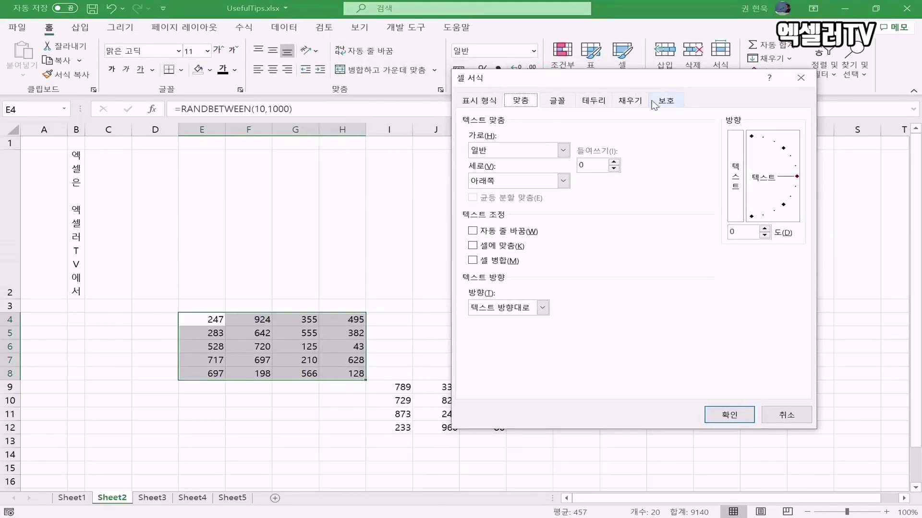
click(593, 101)
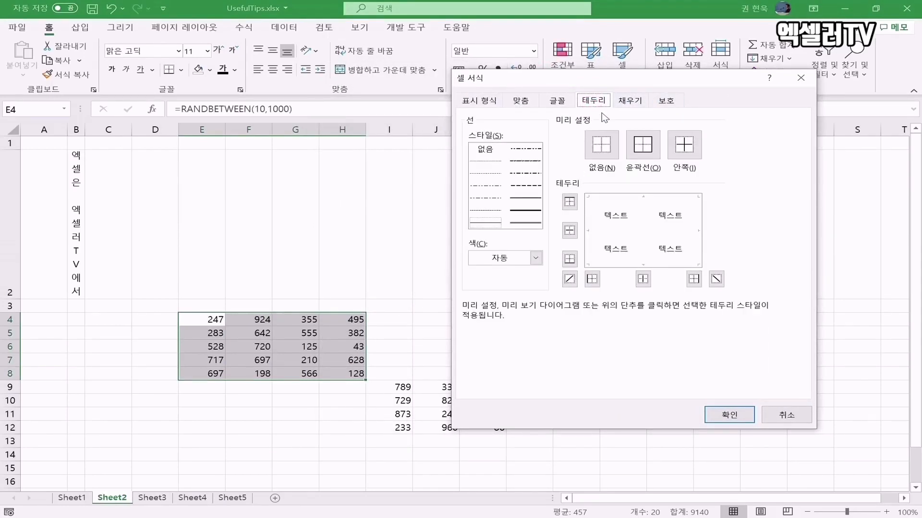
click(633, 146)
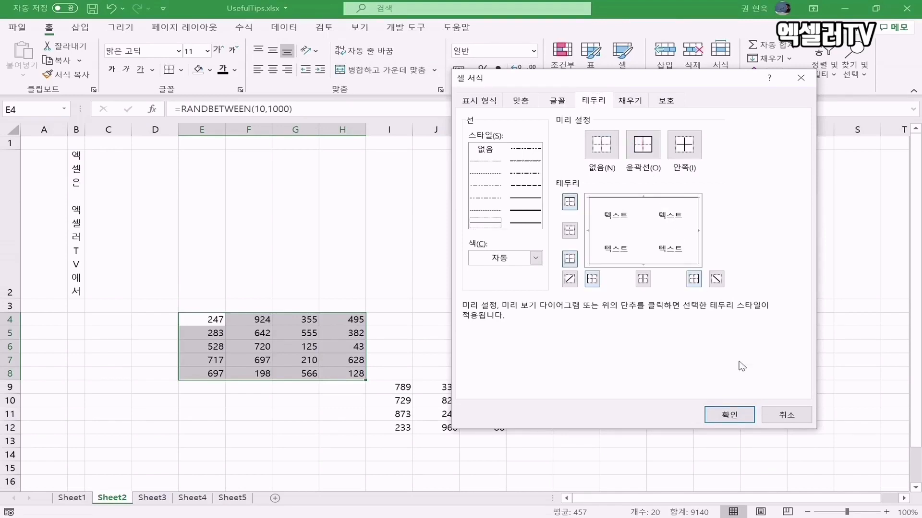
click(740, 415)
click(264, 411)
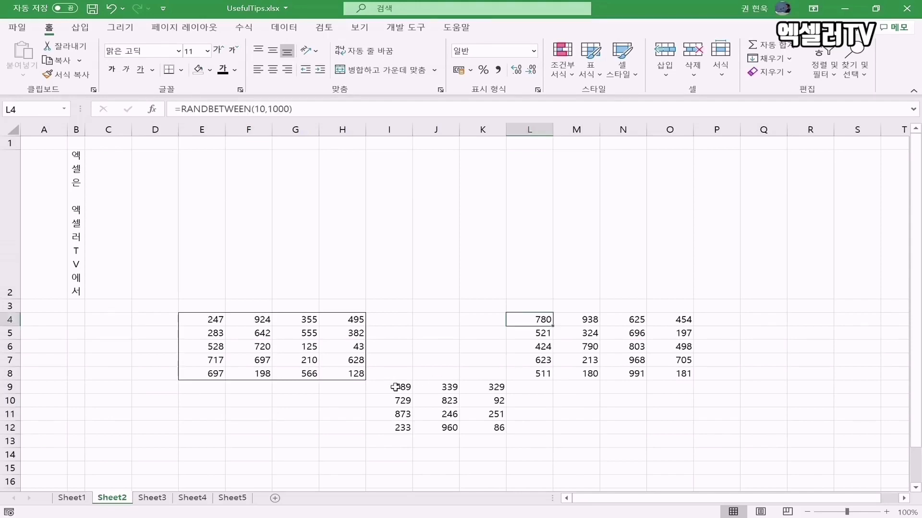
- Select the number blocks I9:K12 and L4:O8 together and draw an outline border around each
drag(402, 384, 475, 423)
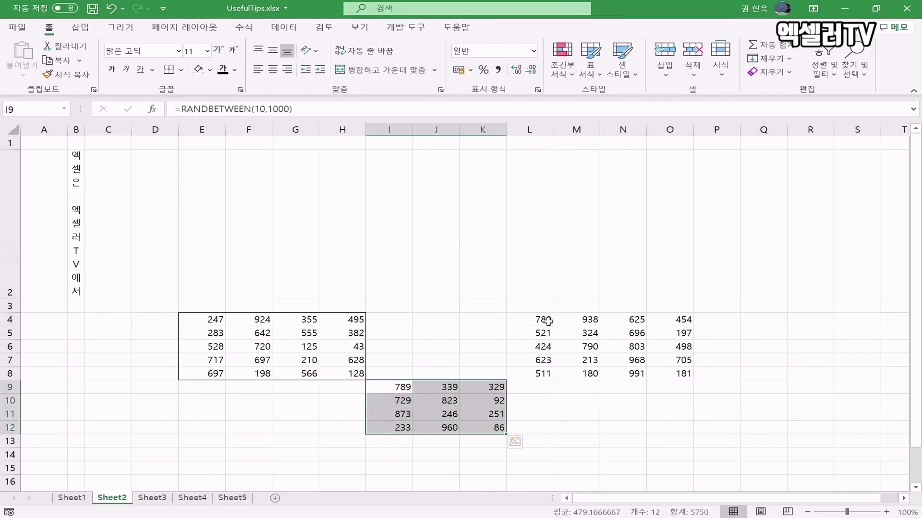
drag(541, 320, 661, 369)
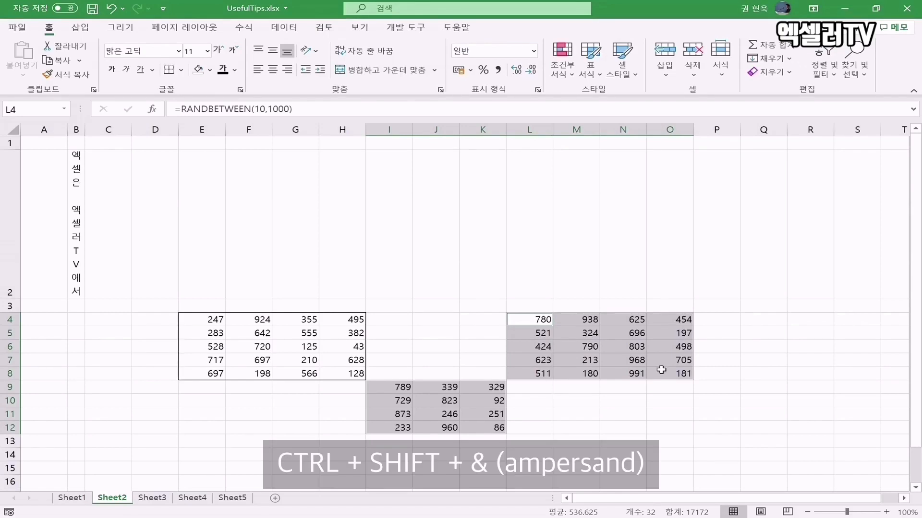
key(ctrl+shift+7)
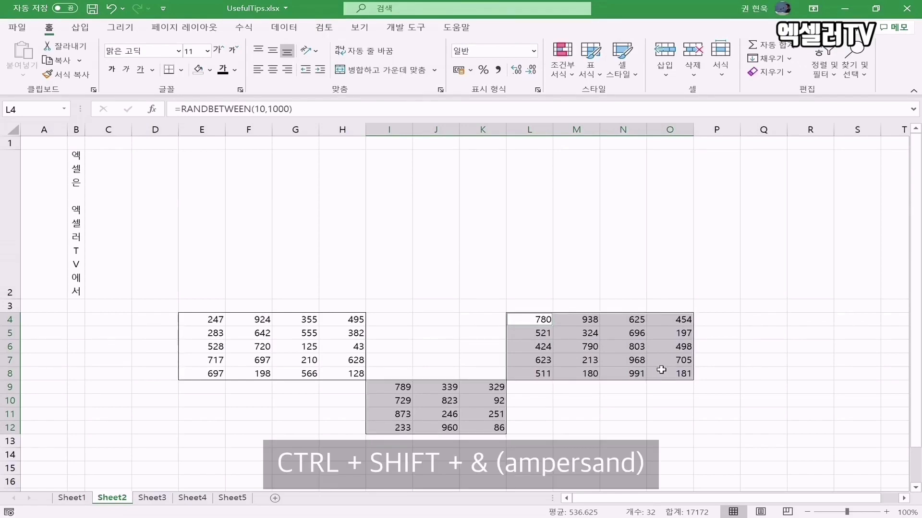
click(655, 426)
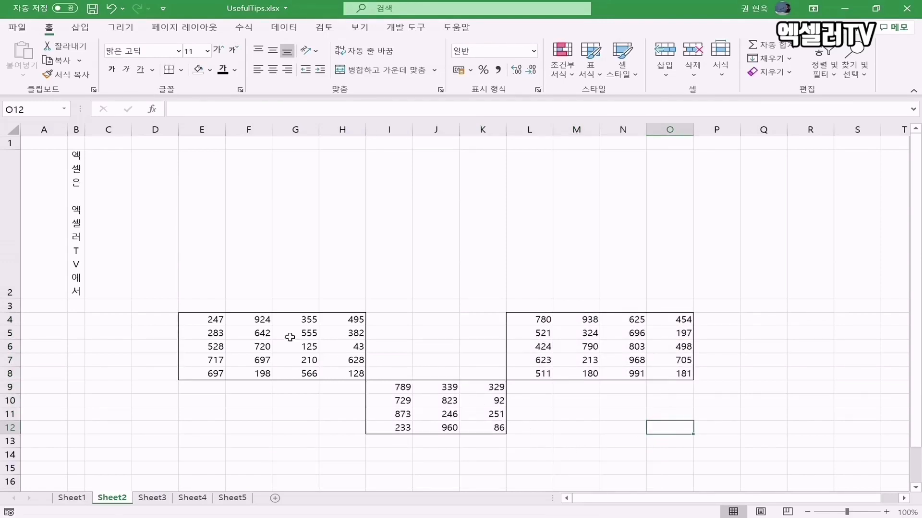
- Select the blocks E4:H8, I9:K12 and L4:O8 together and remove all their borders
drag(206, 318, 352, 370)
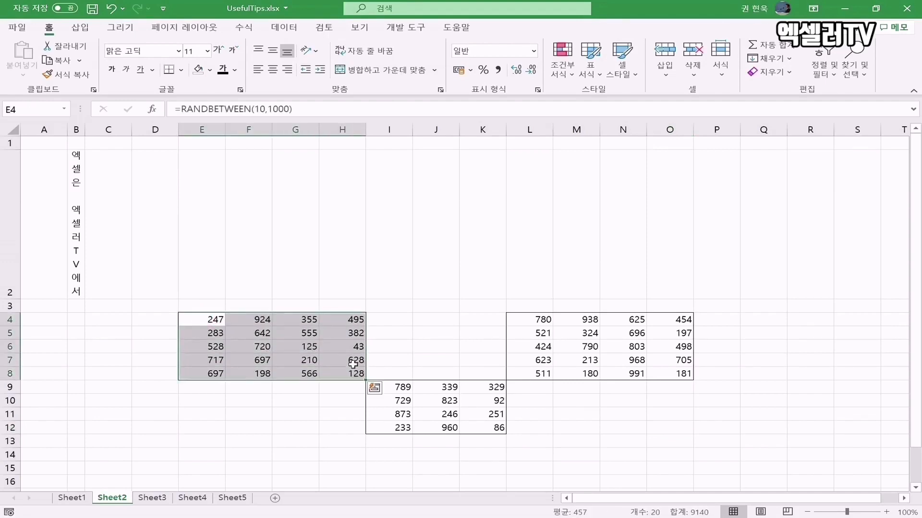
drag(403, 385, 473, 428)
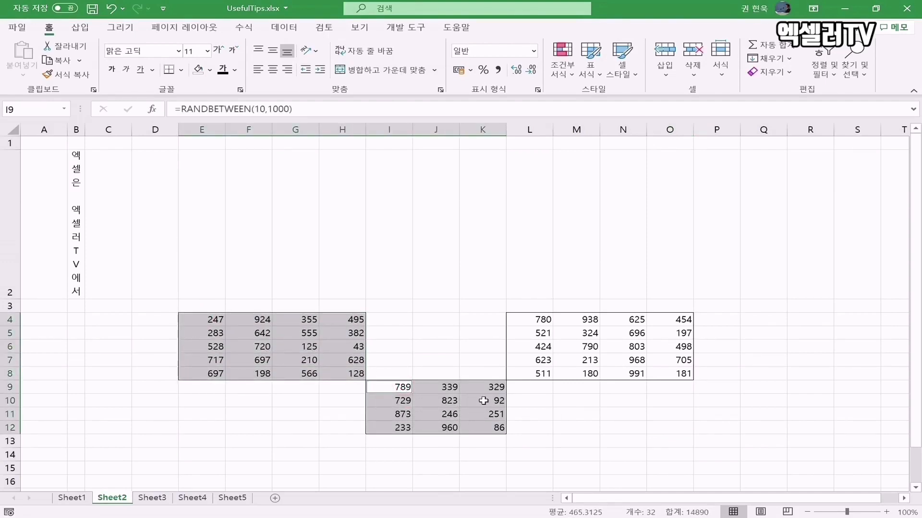
drag(538, 323, 663, 373)
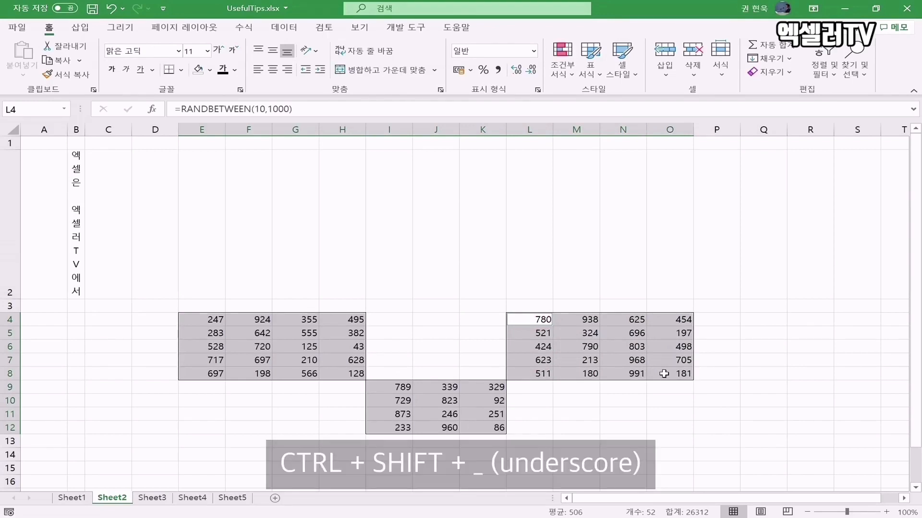
key(ctrl+shift+underscore)
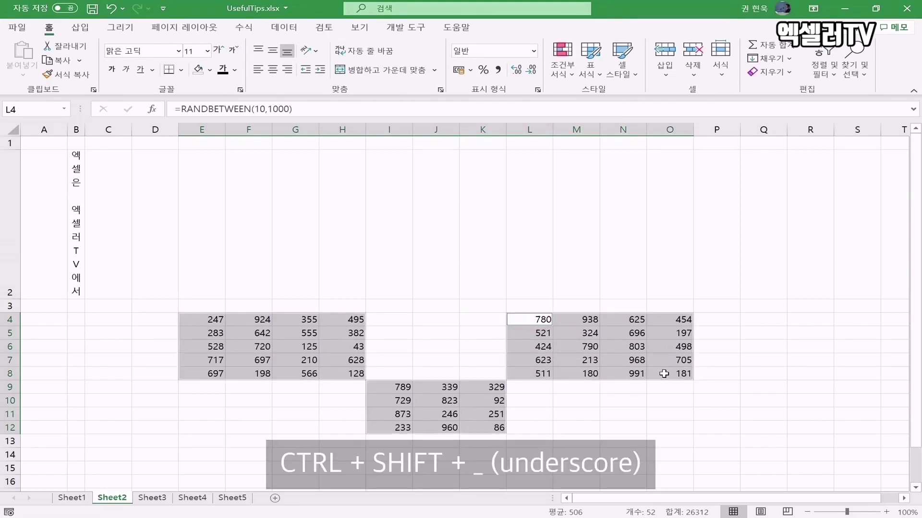
click(681, 415)
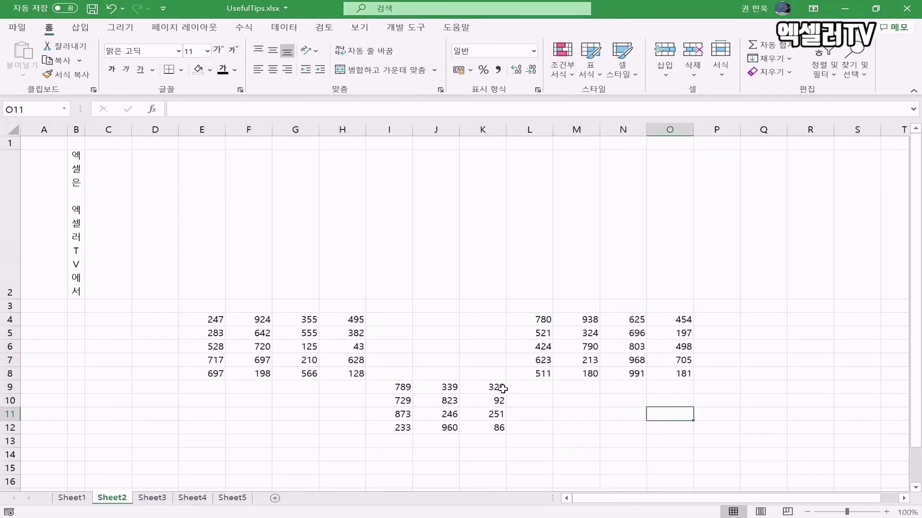
- Add E4:F6, I9:J10 and L4:M6 to the selected cell O11 and draw outline borders around all of them
drag(215, 320, 261, 342)
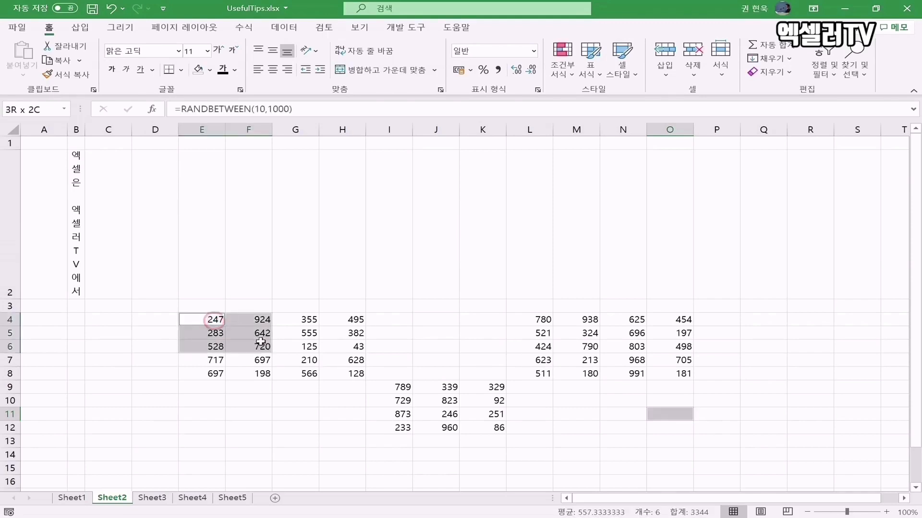
drag(402, 389, 436, 402)
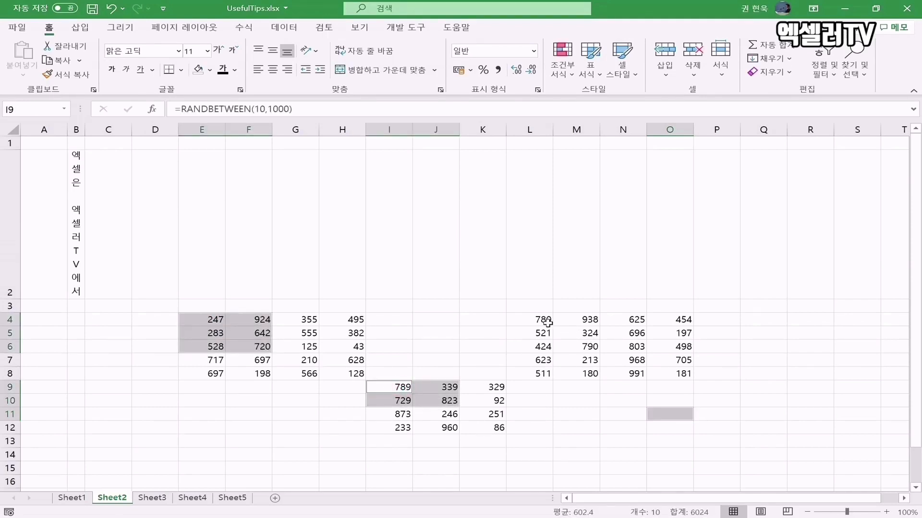
drag(544, 321, 581, 344)
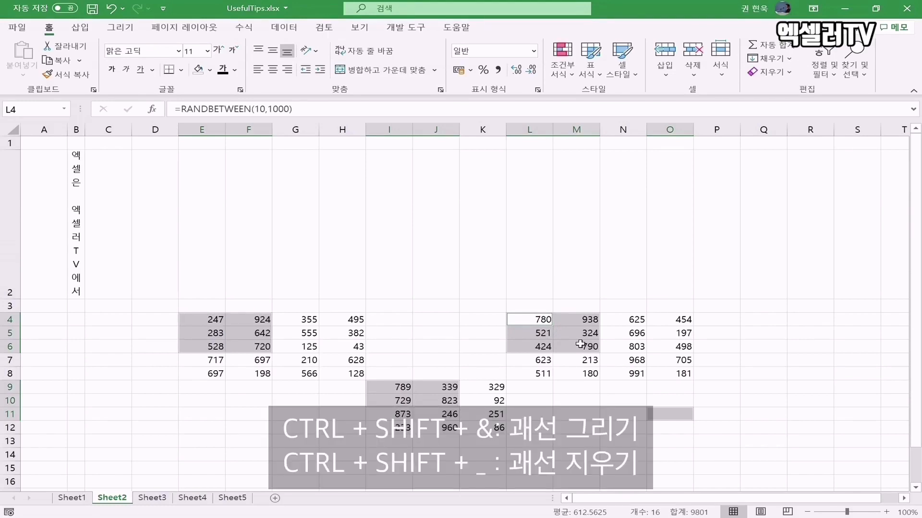
key(ctrl+shift+7)
click(581, 430)
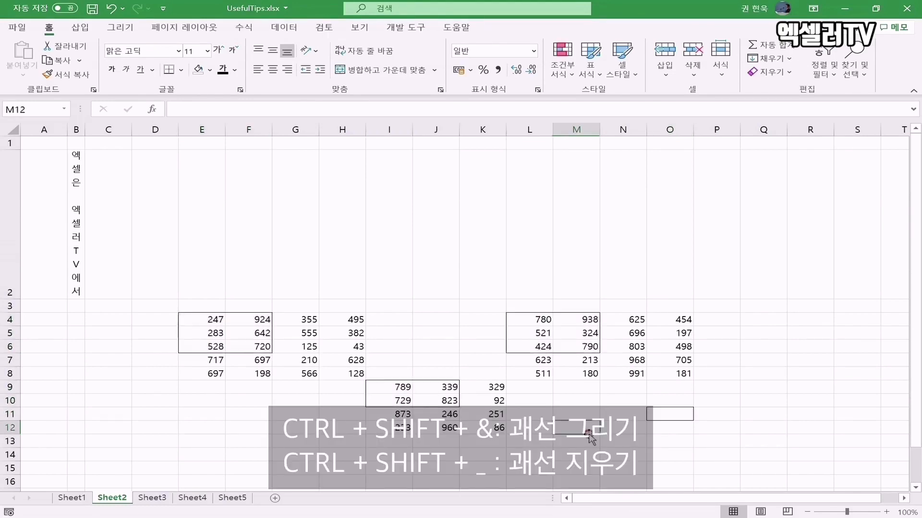
- Select the bordered ranges E4:F6, I9:J10 and L4:M6 together and remove their borders
drag(211, 319, 239, 347)
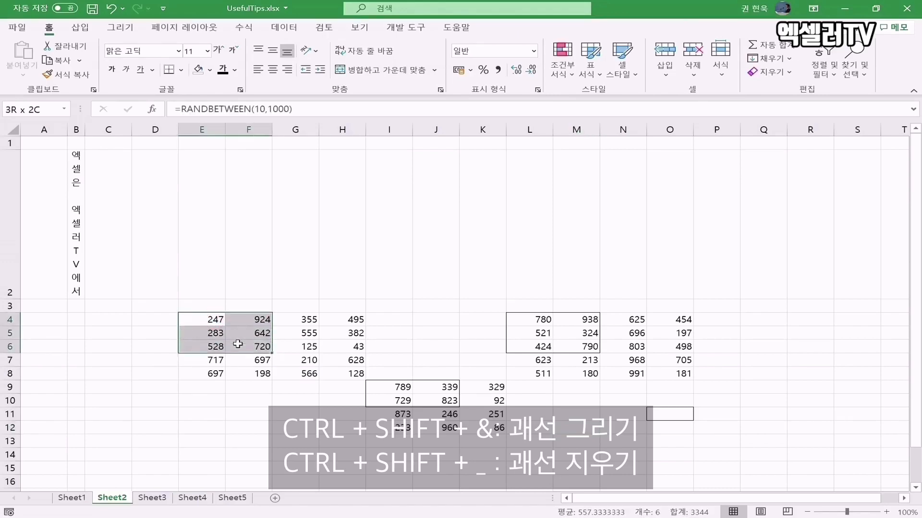
ctrl+drag(384, 387, 434, 401)
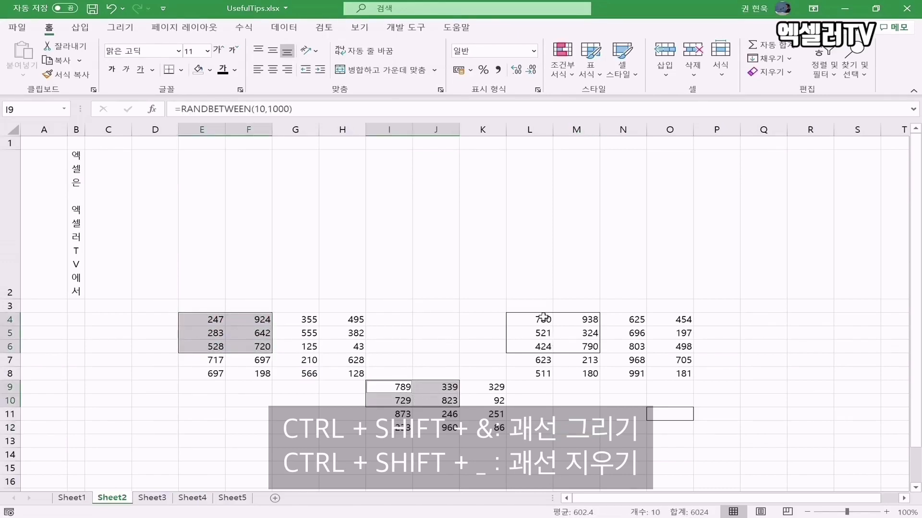
ctrl+drag(542, 318, 576, 346)
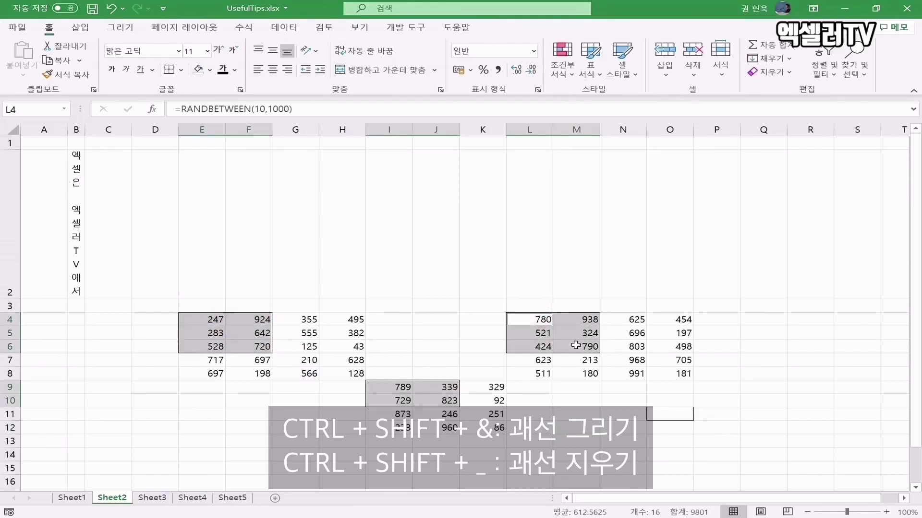
key(ctrl+shift+underscore)
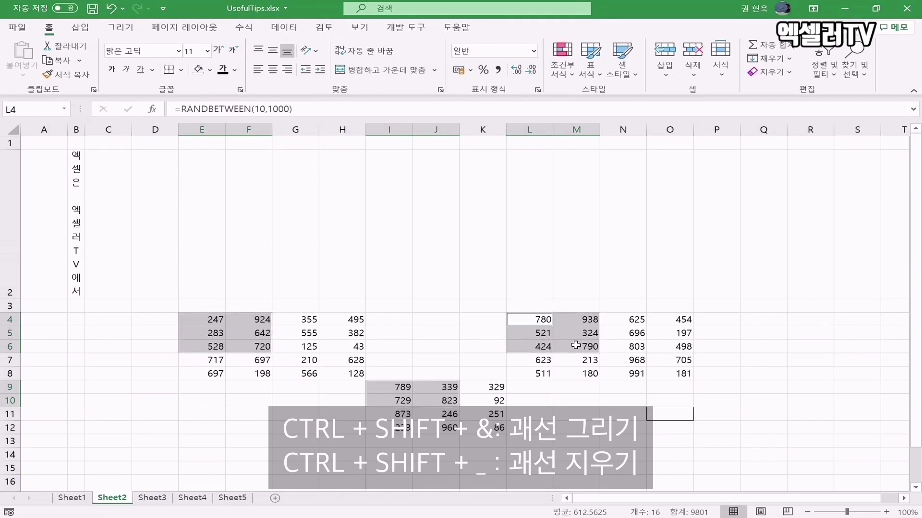
click(572, 440)
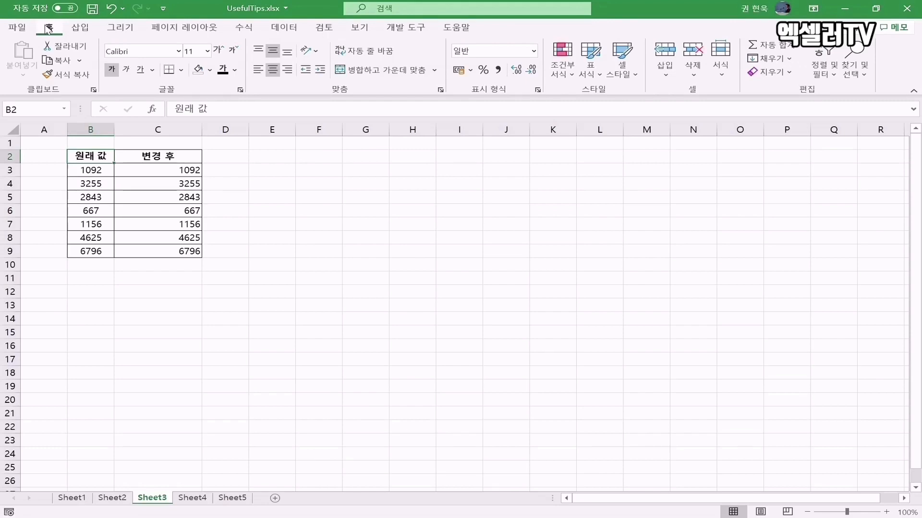
- Handwrite 금 12345 원 정 with the pen in the empty area beside the 원래 값 / 변경 후 table on Sheet3
drag(455, 193, 483, 216)
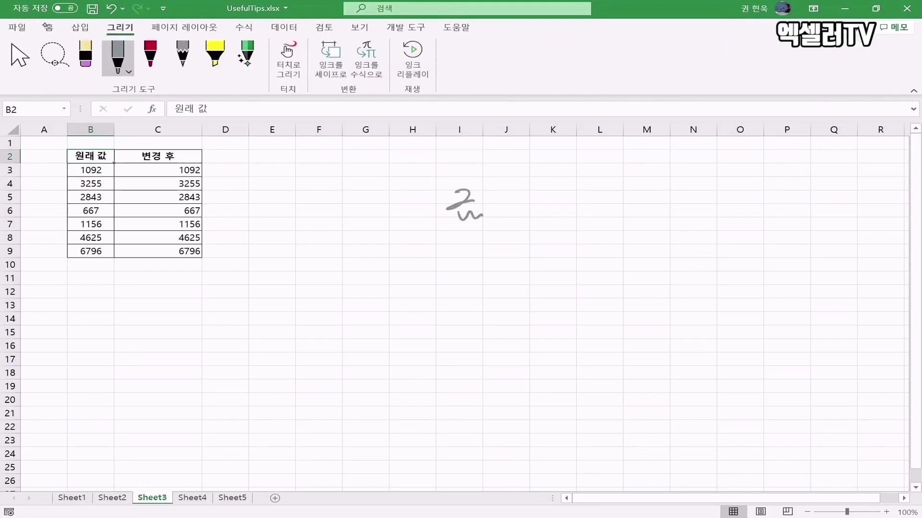
mouse_move(518, 191)
mouse_down()
mouse_move(520, 217)
mouse_move(542, 208)
mouse_up()
drag(546, 193, 553, 210)
drag(566, 195, 578, 204)
mouse_move(594, 189)
mouse_down()
mouse_move(588, 210)
mouse_move(603, 189)
mouse_move(644, 197)
mouse_up()
mouse_move(655, 185)
mouse_down()
mouse_move(656, 214)
mouse_move(702, 186)
mouse_up()
mouse_move(702, 187)
mouse_down()
mouse_move(720, 206)
mouse_move(705, 218)
mouse_up()
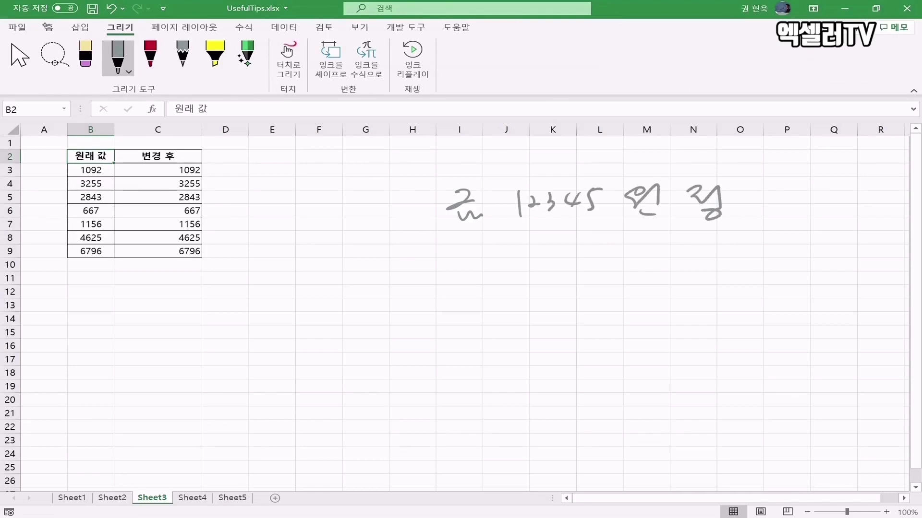
- Handwrite a ₩ sign before the handwritten 12345 and a row of asterisks ahead of 금
drag(489, 193, 507, 192)
drag(338, 197, 353, 210)
mouse_move(353, 197)
mouse_down()
mouse_move(339, 210)
mouse_move(384, 206)
mouse_up()
mouse_move(374, 191)
mouse_down()
mouse_move(371, 206)
mouse_move(398, 205)
mouse_up()
mouse_move(396, 191)
mouse_down()
mouse_move(383, 206)
mouse_move(419, 191)
mouse_up()
drag(408, 191, 407, 204)
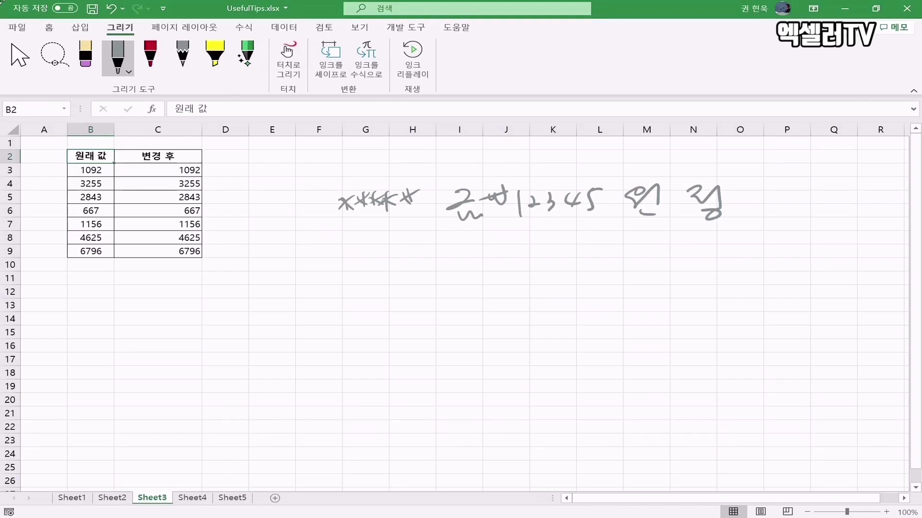
- Apply the custom number format ** ₩ #,##0 원 정 to the 변경 후 values in C3:C9
click(141, 168)
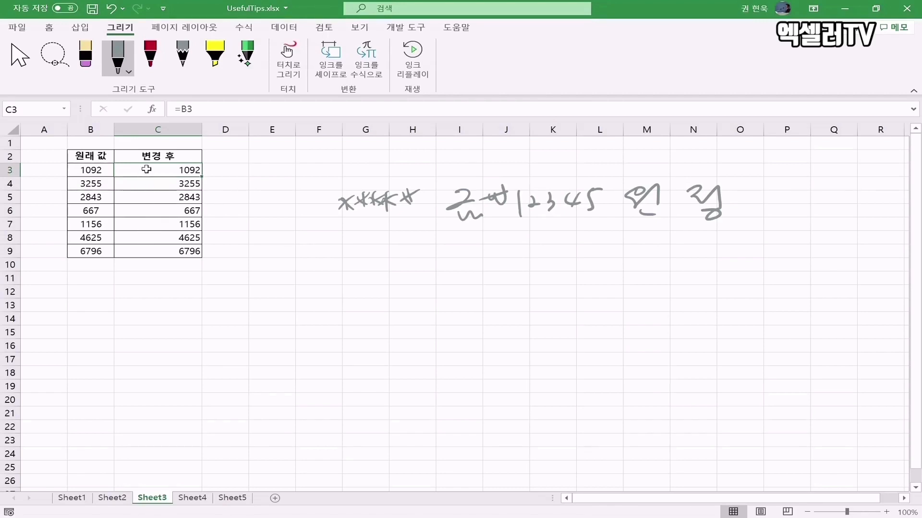
drag(145, 169, 142, 246)
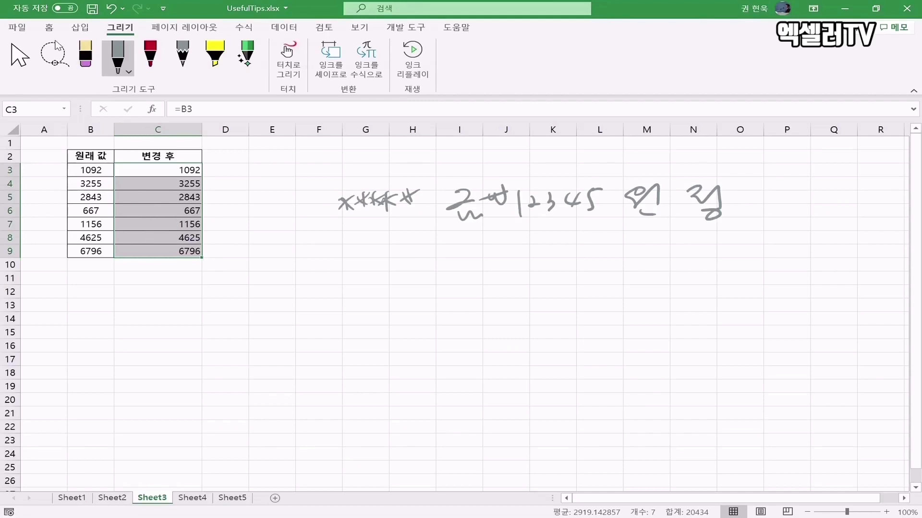
click(49, 27)
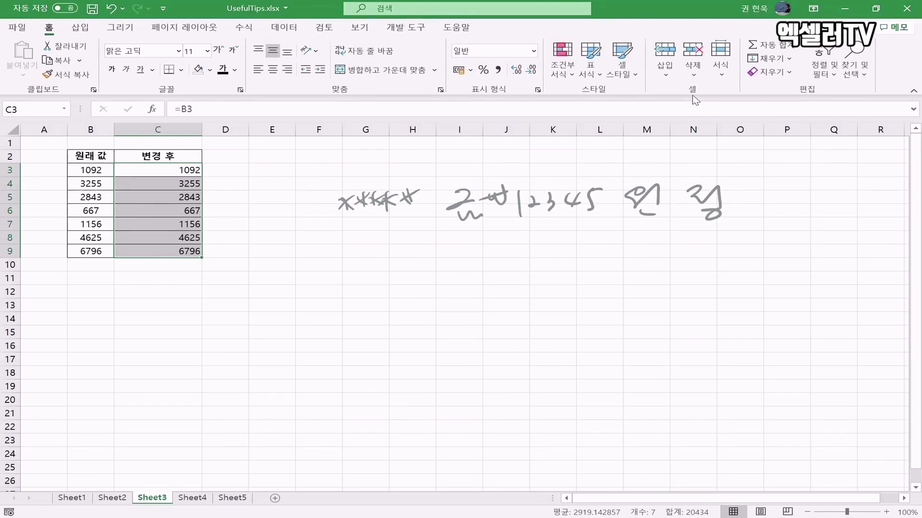
click(721, 74)
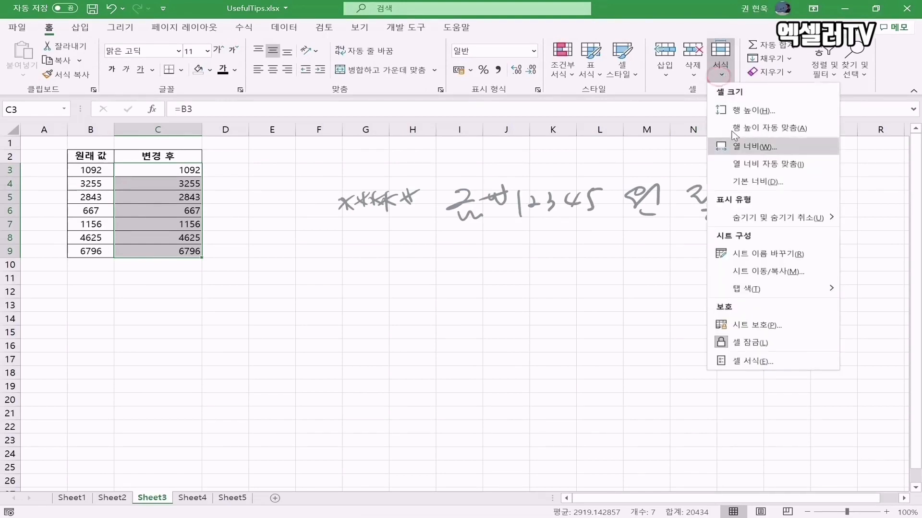
click(787, 364)
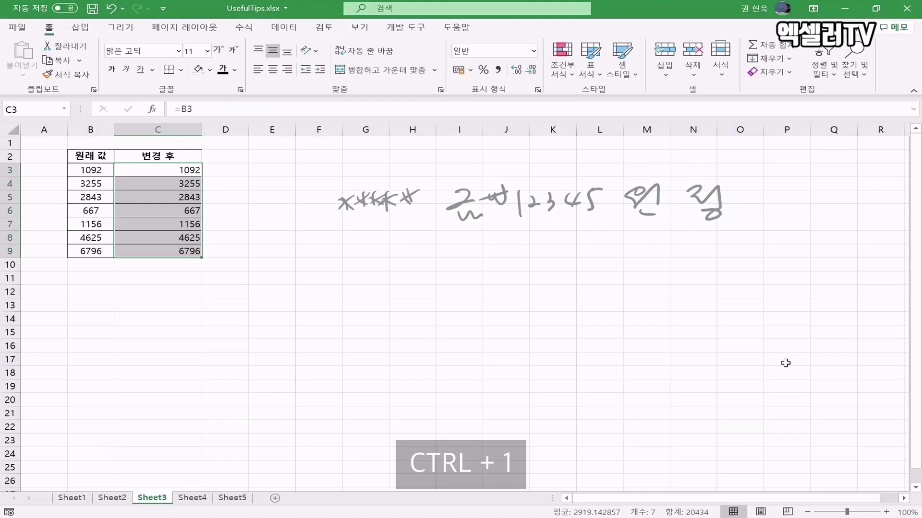
key(ctrl+1)
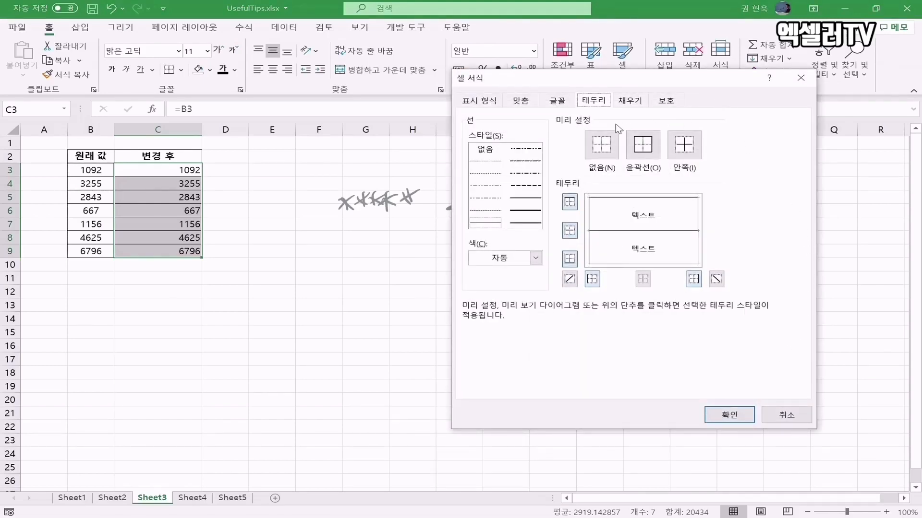
click(483, 103)
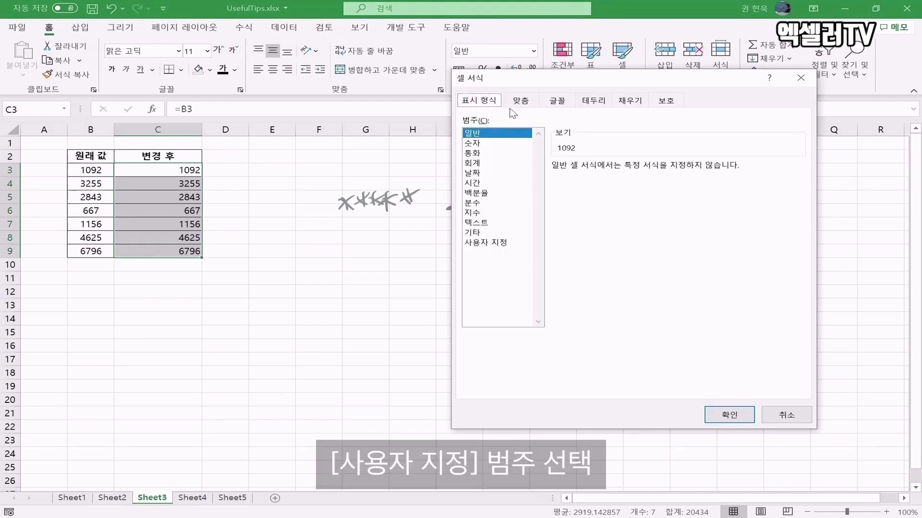
click(501, 243)
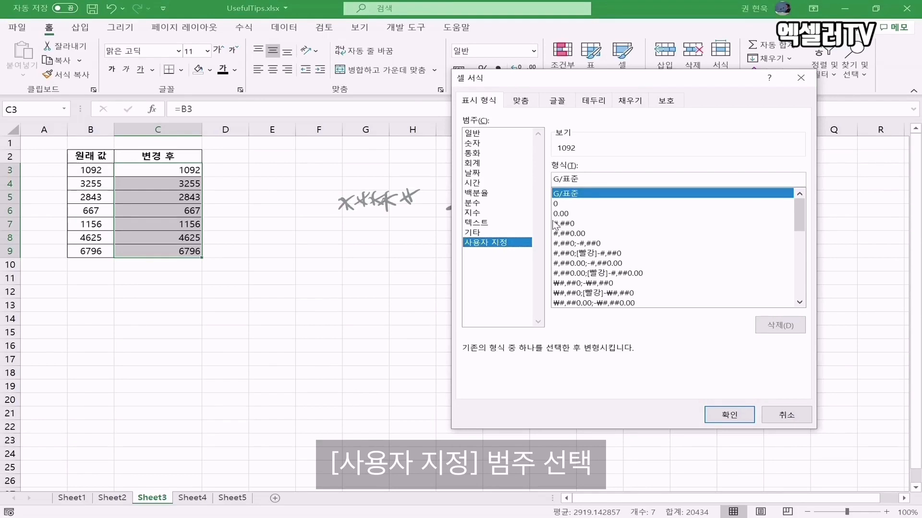
drag(597, 177, 552, 177)
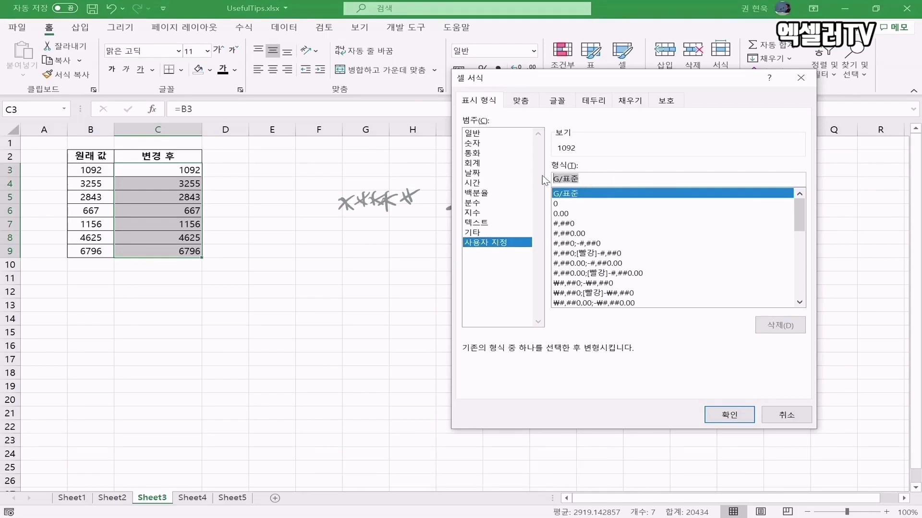
key(BackSpace)
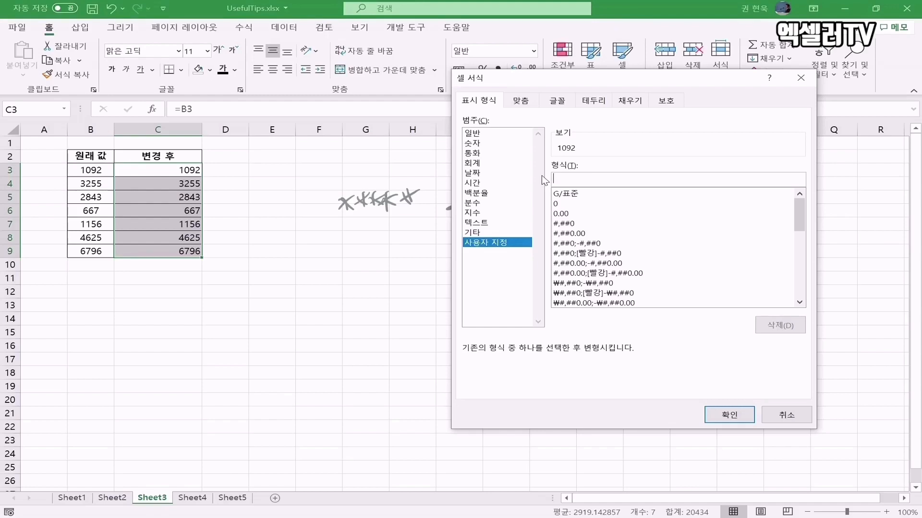
text(** ₩ #,##0 원 정)
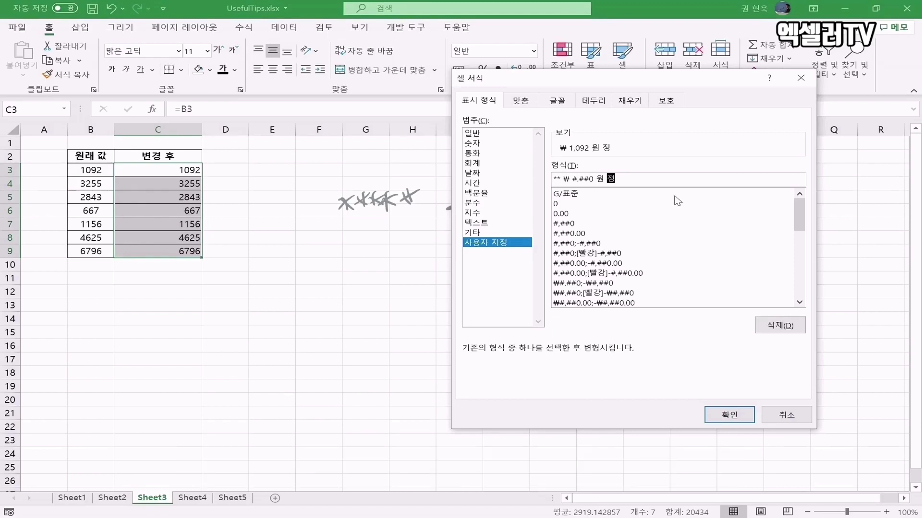
click(743, 416)
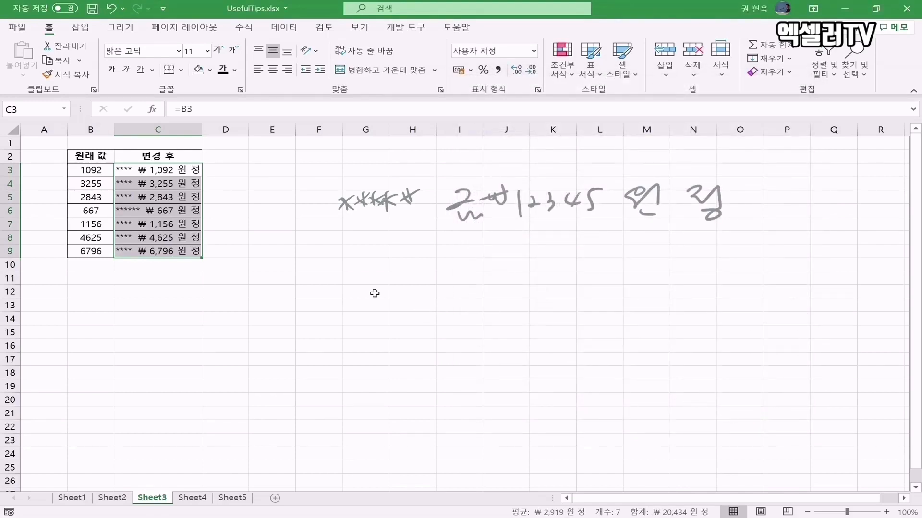
- Widen column C in two stages to show how the asterisk fill adapts to the cell width
click(139, 175)
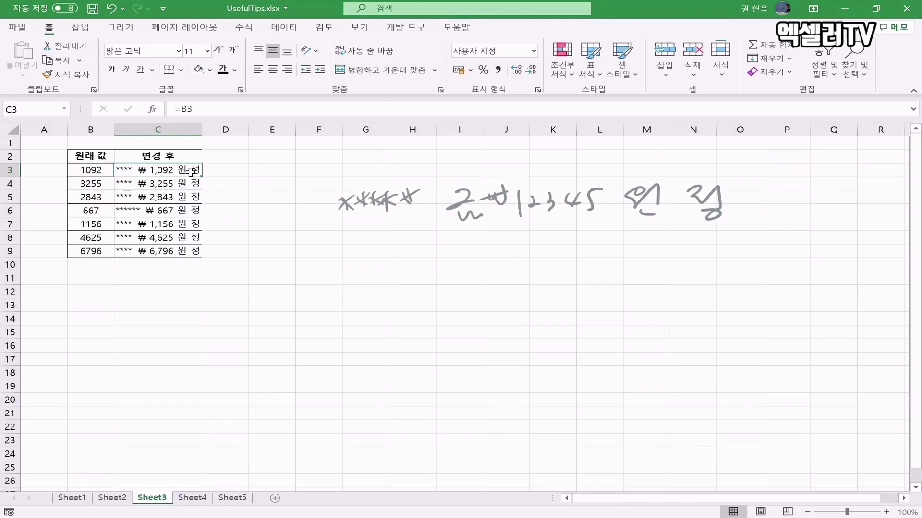
drag(201, 129, 248, 126)
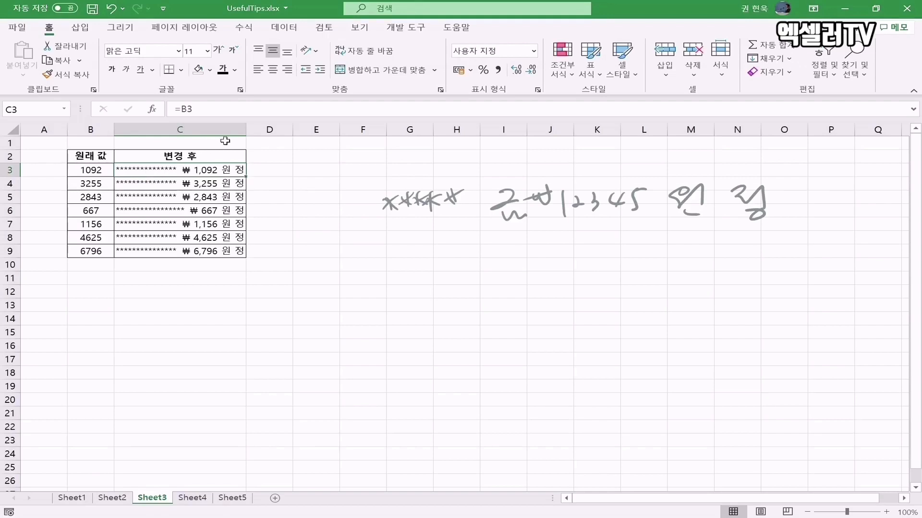
drag(246, 130, 298, 130)
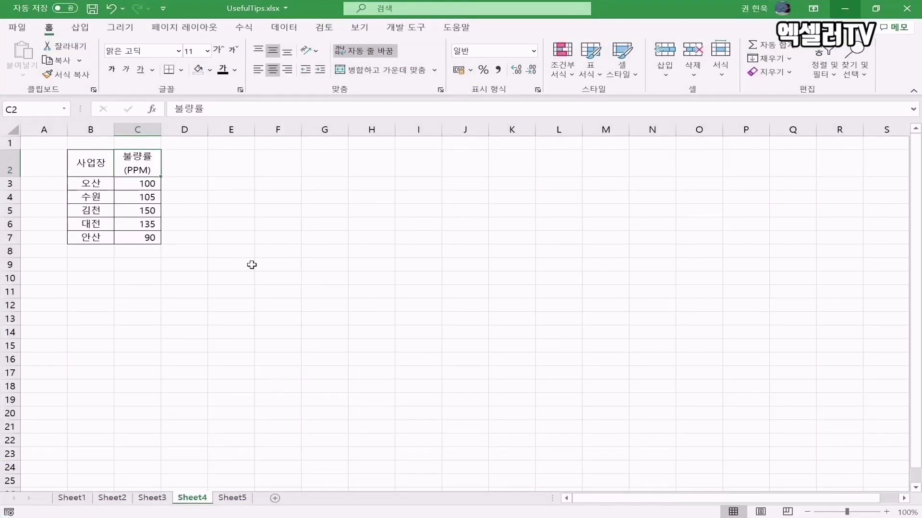
- Insert a 2-D clustered column chart from the 불량률 (PPM) table on Sheet4 and place it beside the table, starting at F2
click(134, 186)
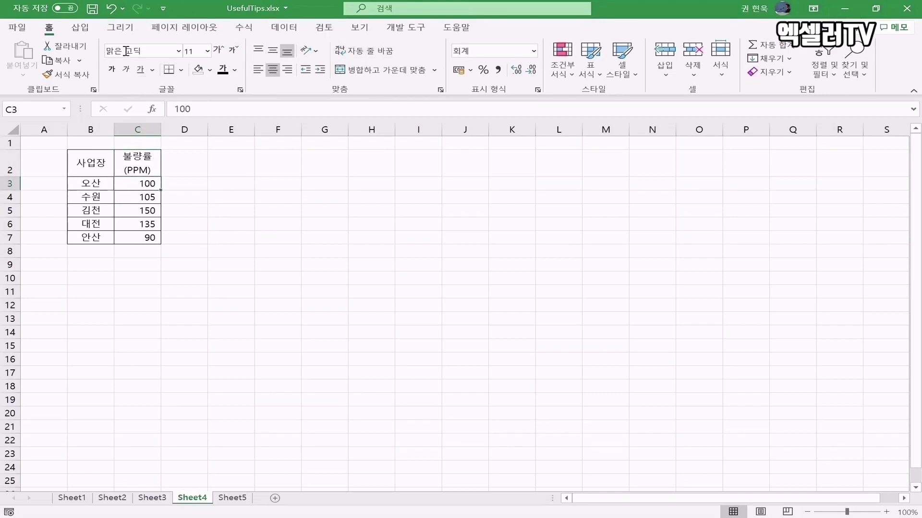
click(80, 27)
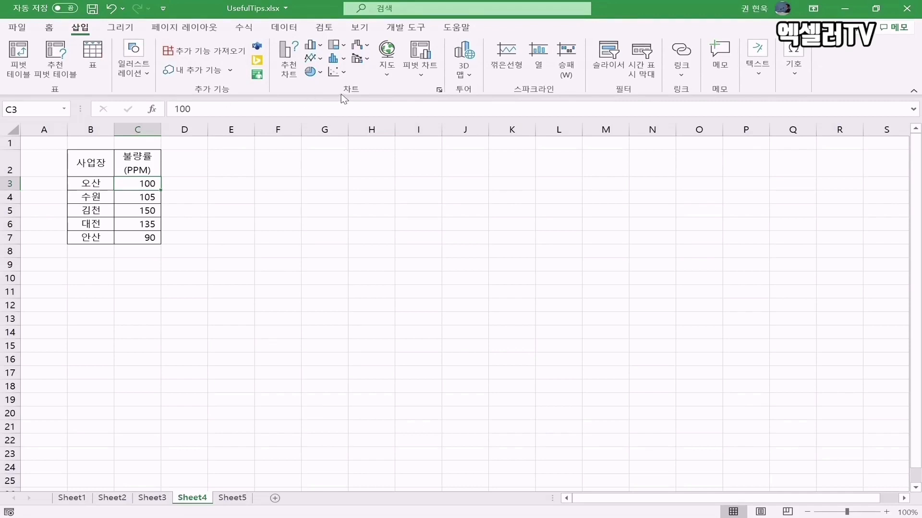
click(322, 48)
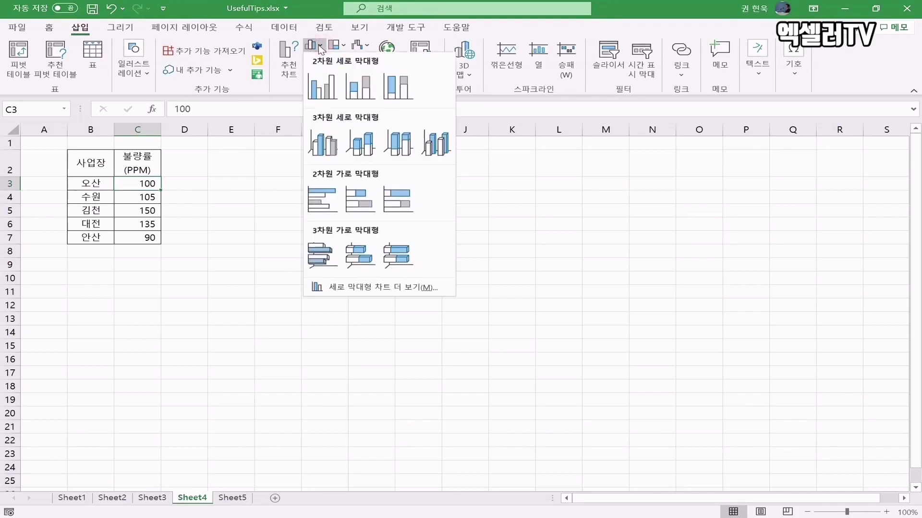
click(322, 91)
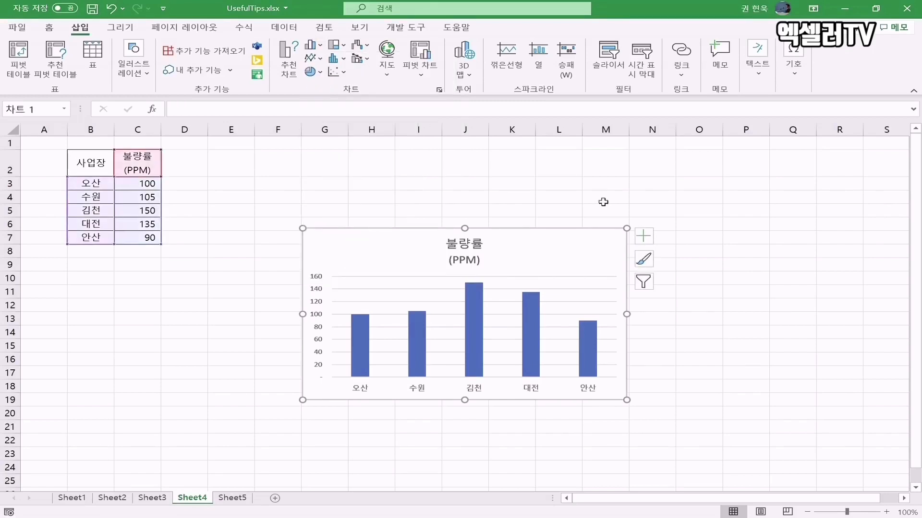
drag(586, 233, 537, 155)
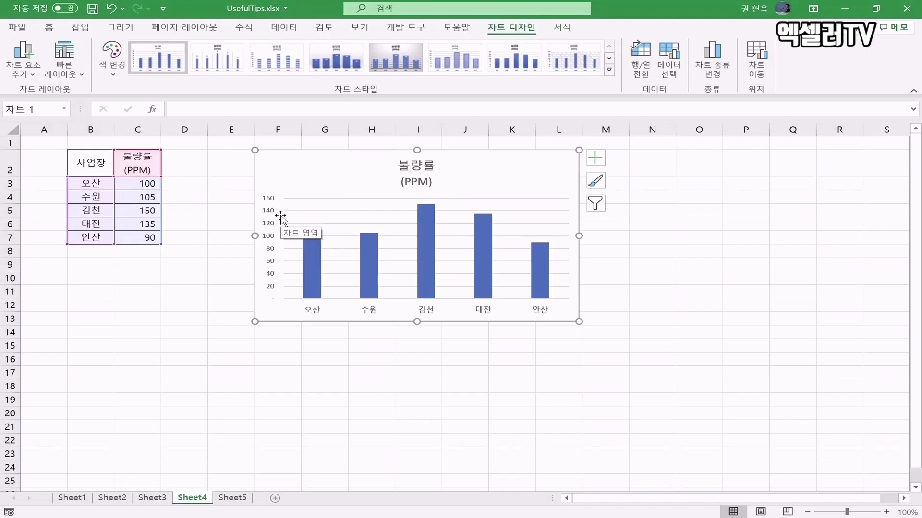
- Add the header 평균 in D2 next to the 불량률 (PPM) column
click(118, 200)
click(192, 167)
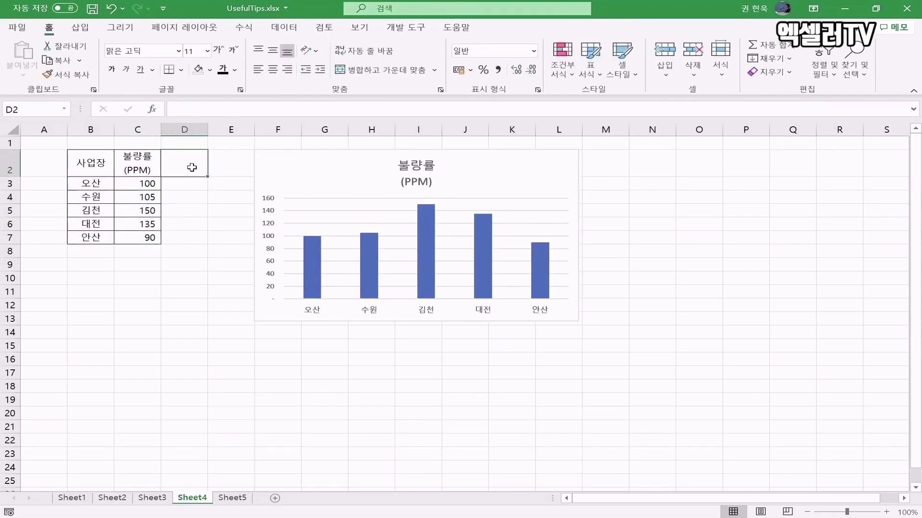
text(평균)
key(Return)
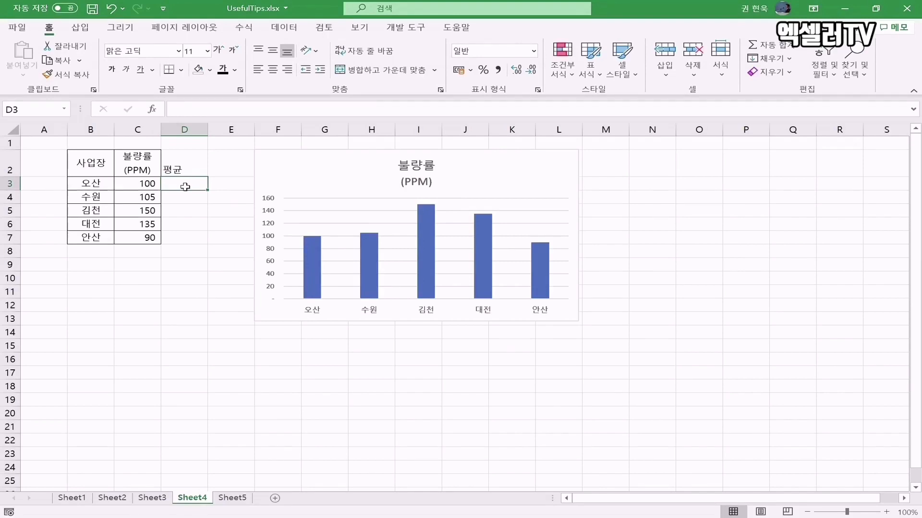
- Fill D3:D7 at once with the formula =AVERAGE($C$3:$C$7), using absolute references, and check the formula in D4
drag(184, 183, 183, 234)
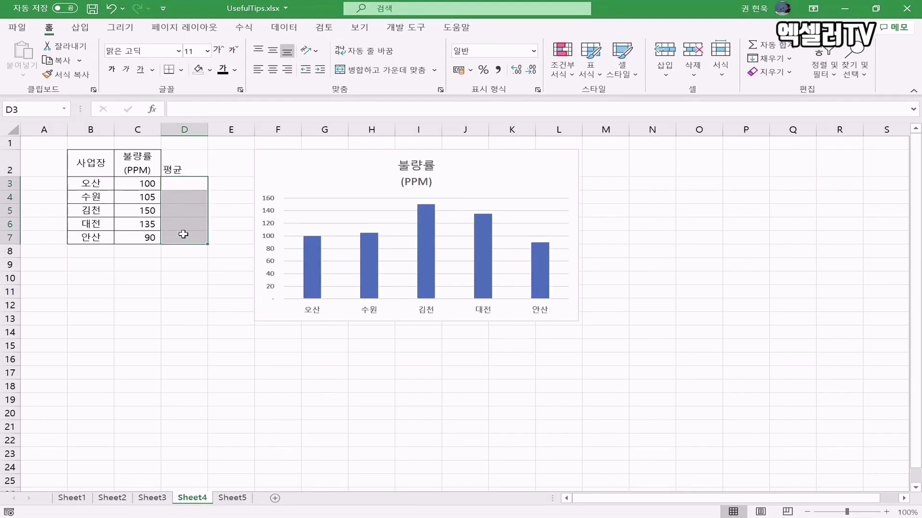
text(=)
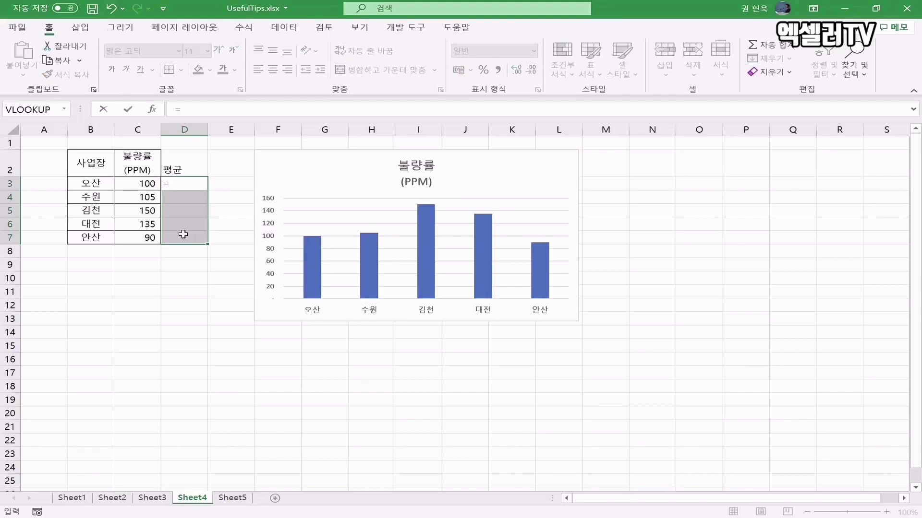
text(averag)
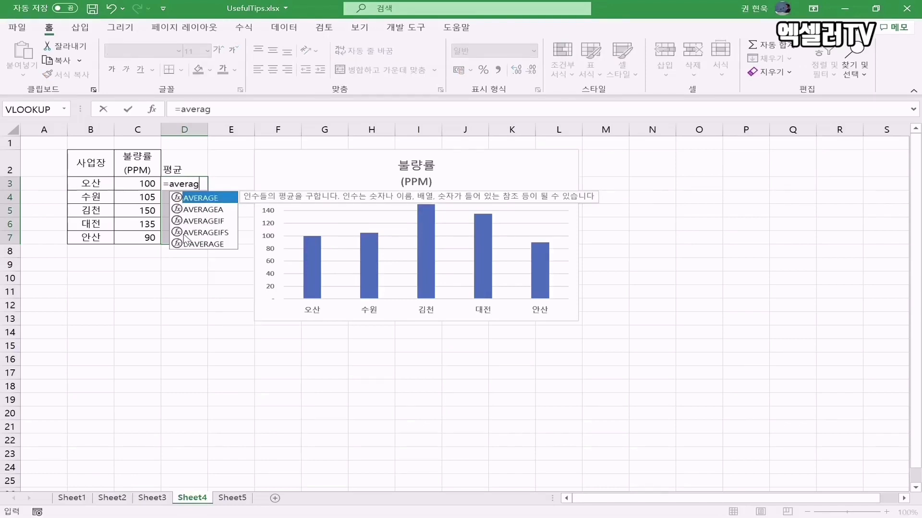
text(e()
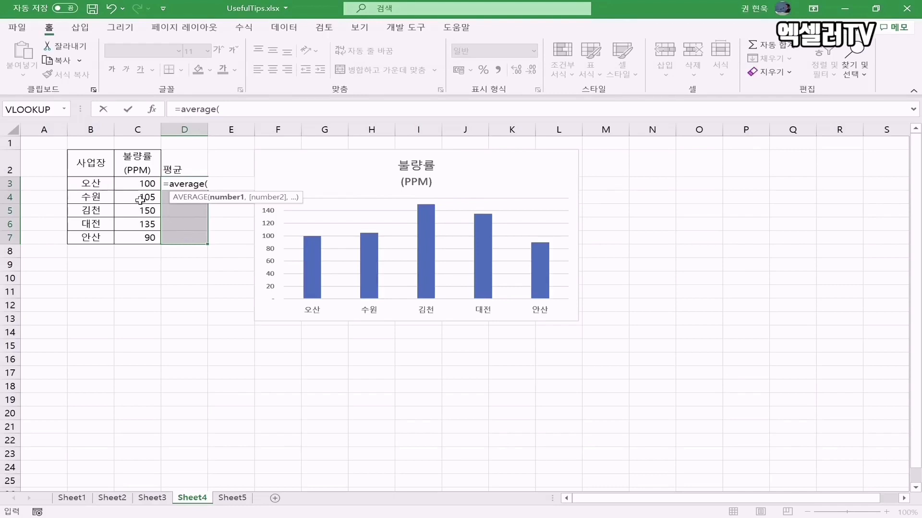
drag(125, 185, 126, 238)
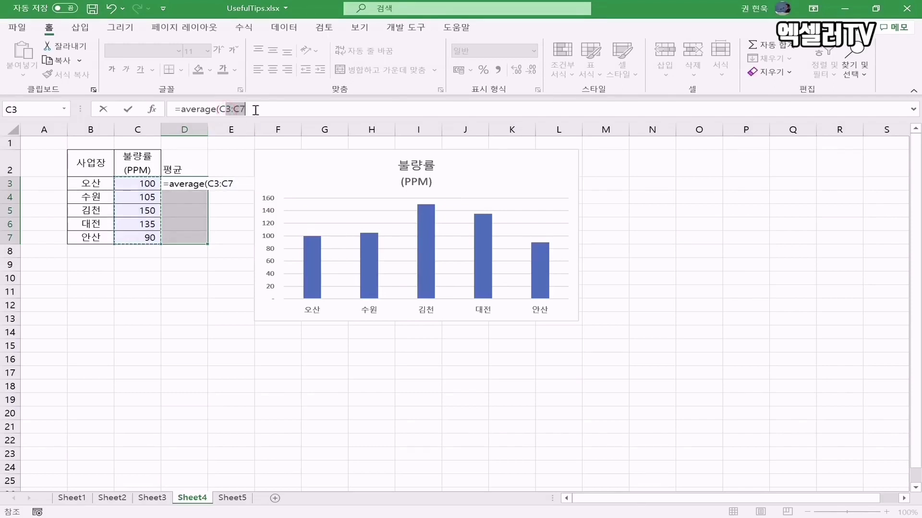
drag(227, 110, 256, 110)
key(F4)
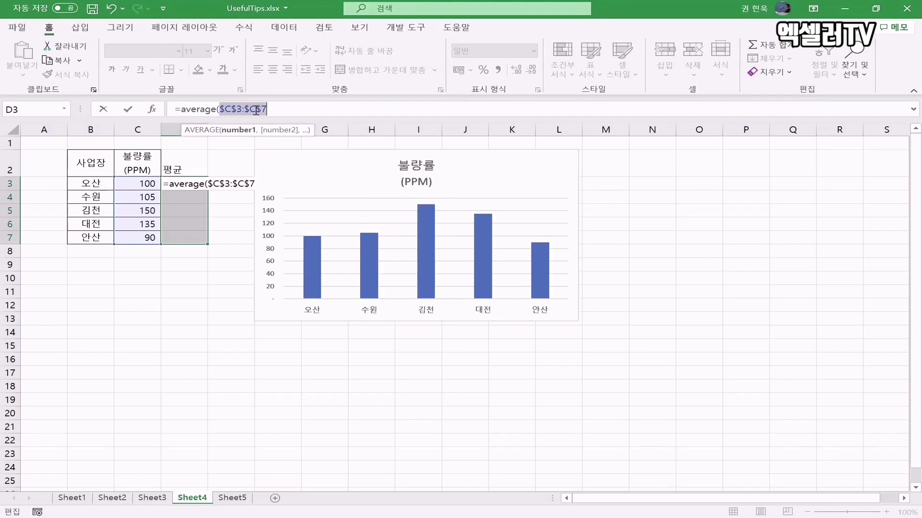
key(ctrl+Return)
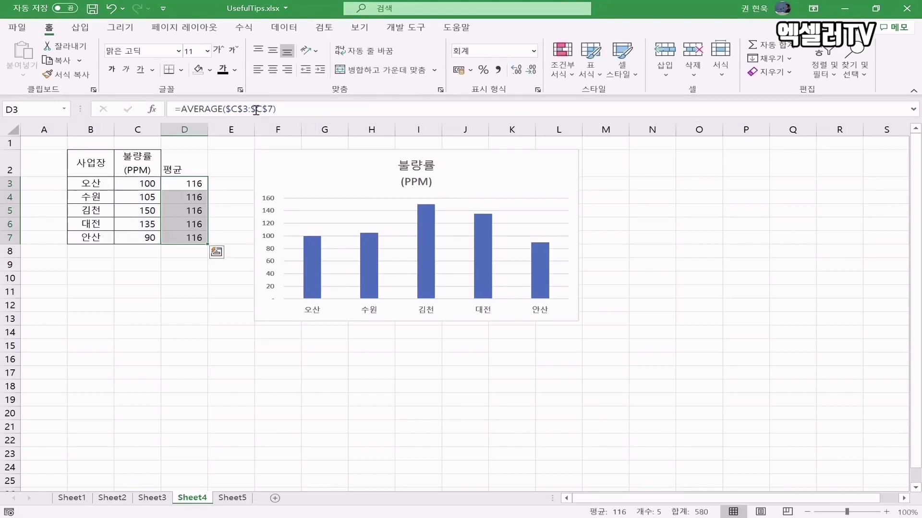
click(186, 194)
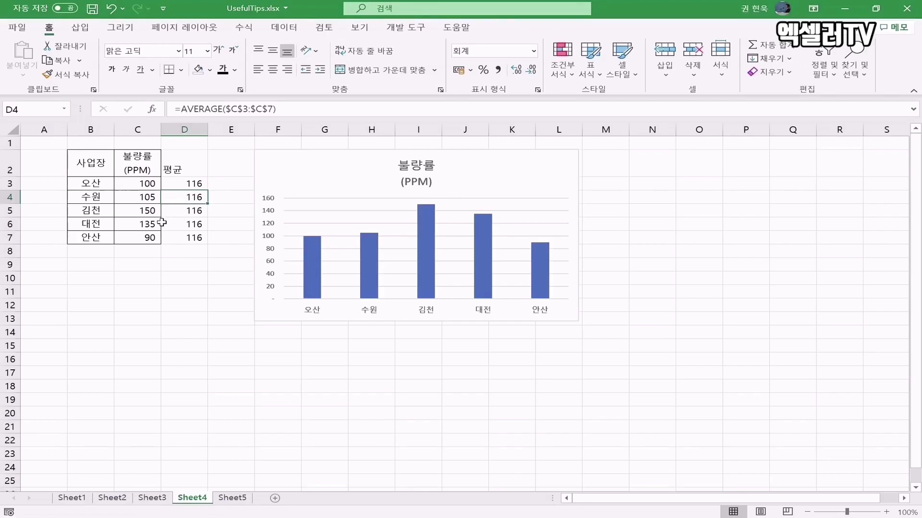
- Insert a second 2-D clustered column chart from the table including the 평균 column and place it directly below the first chart
click(143, 202)
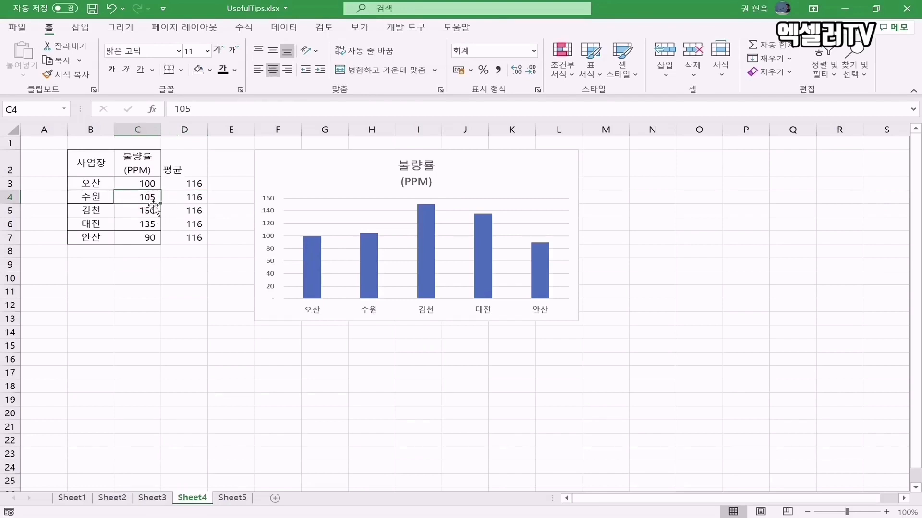
click(80, 28)
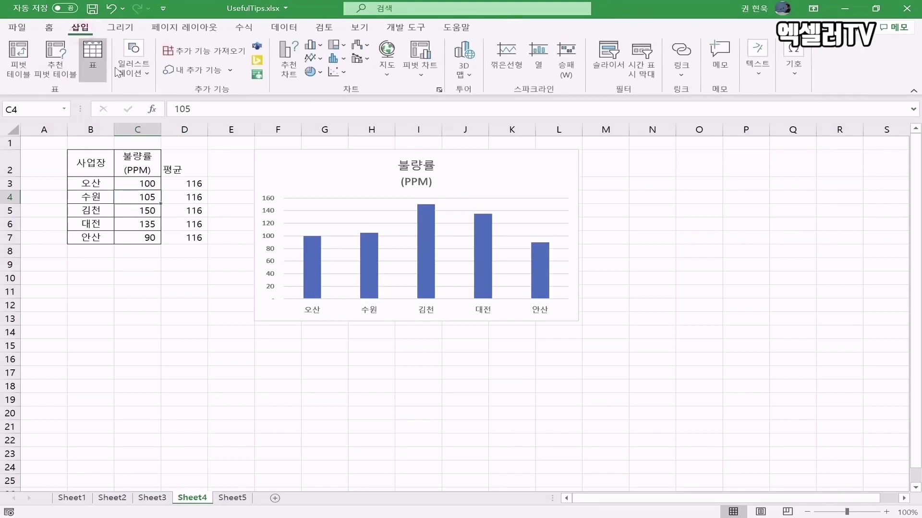
click(312, 44)
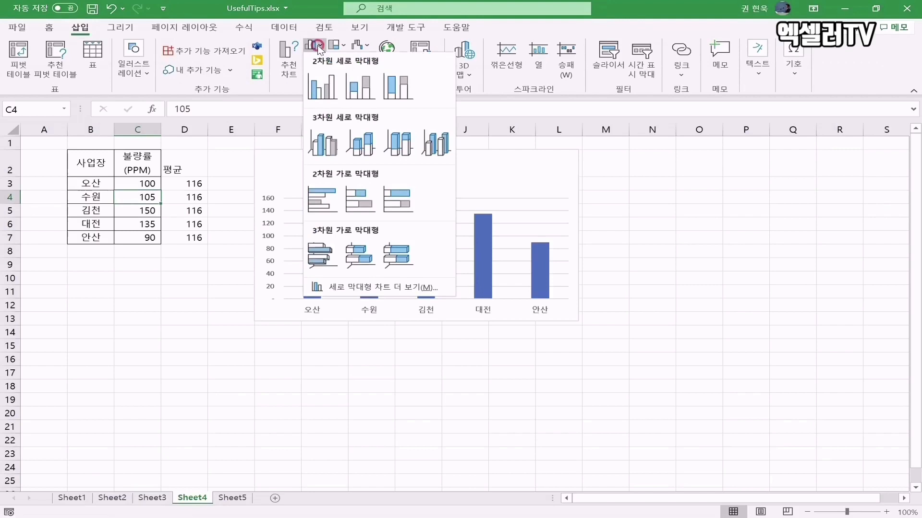
click(320, 82)
drag(558, 239, 509, 330)
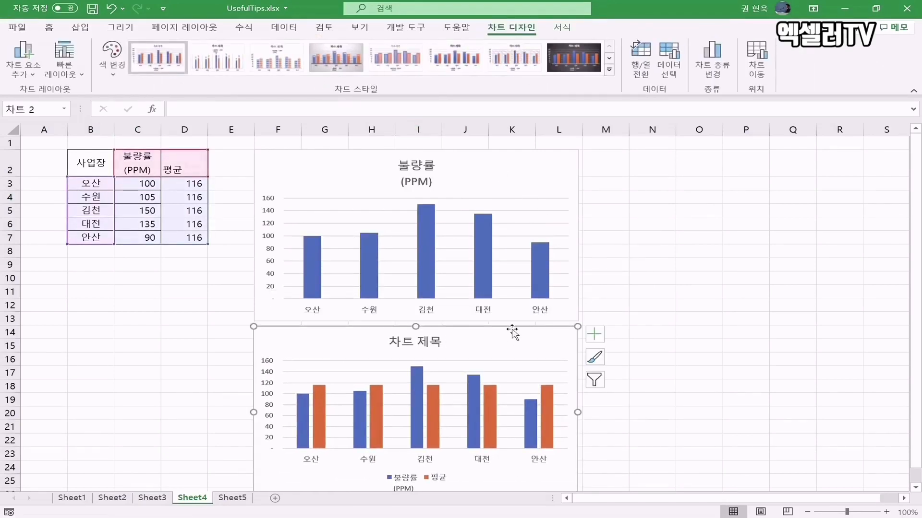
- Change the 평균 series in the lower chart to a line (꺾은선형) on the secondary axis
scroll(519, 328, down, 1)
scroll(518, 328, down, 1)
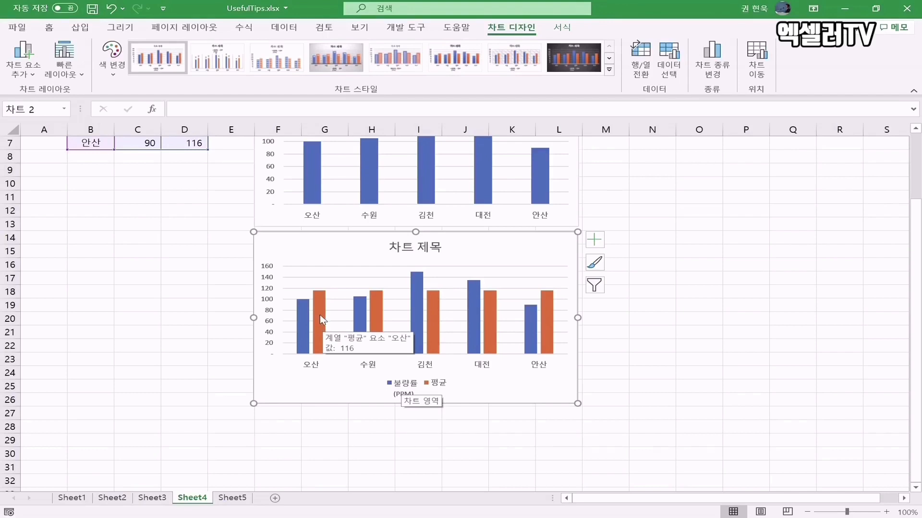
right_click(320, 302)
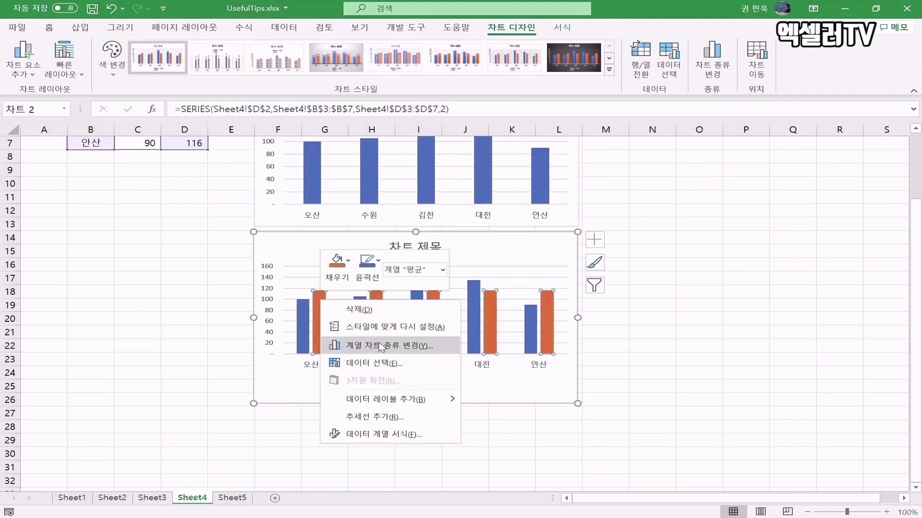
click(432, 346)
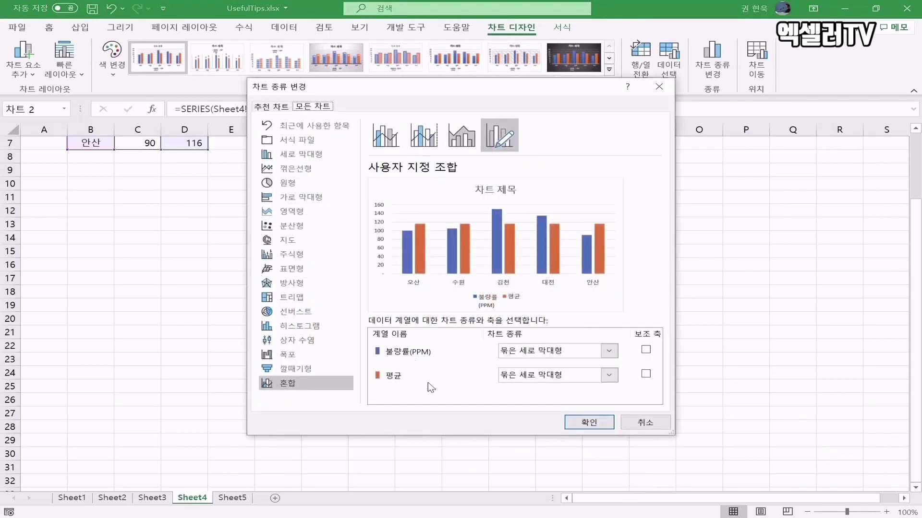
click(610, 376)
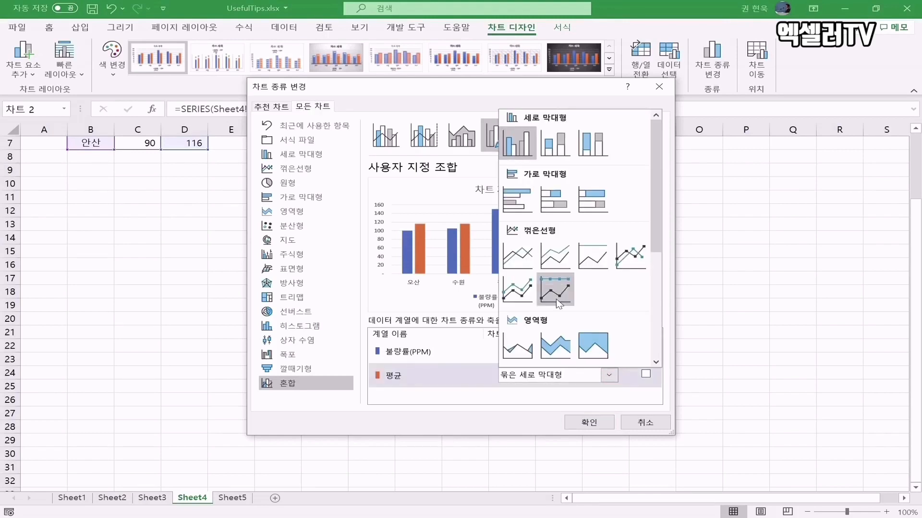
click(512, 258)
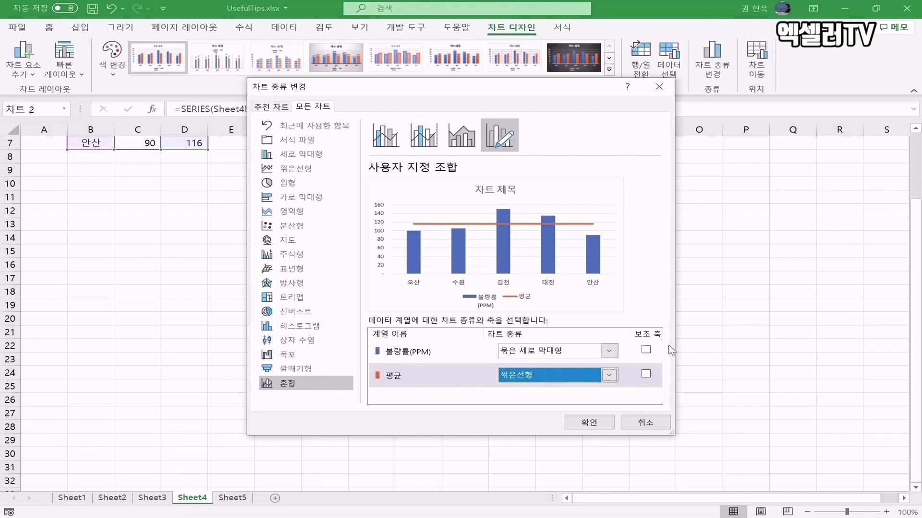
click(646, 375)
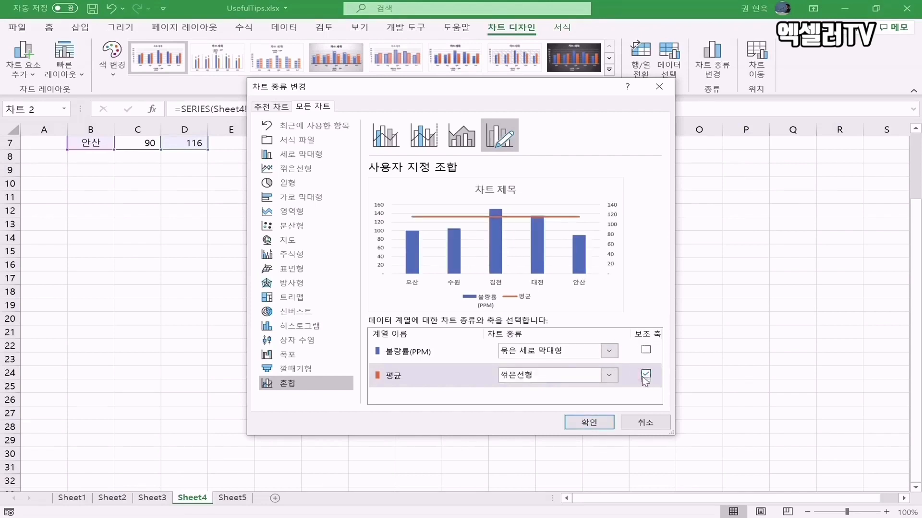
click(605, 424)
scroll(604, 423, up, 2)
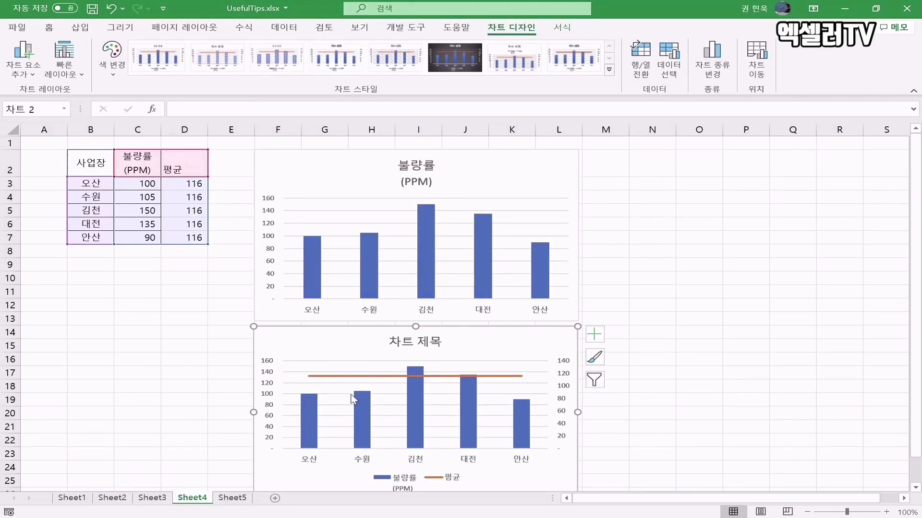
mouse_move(350, 380)
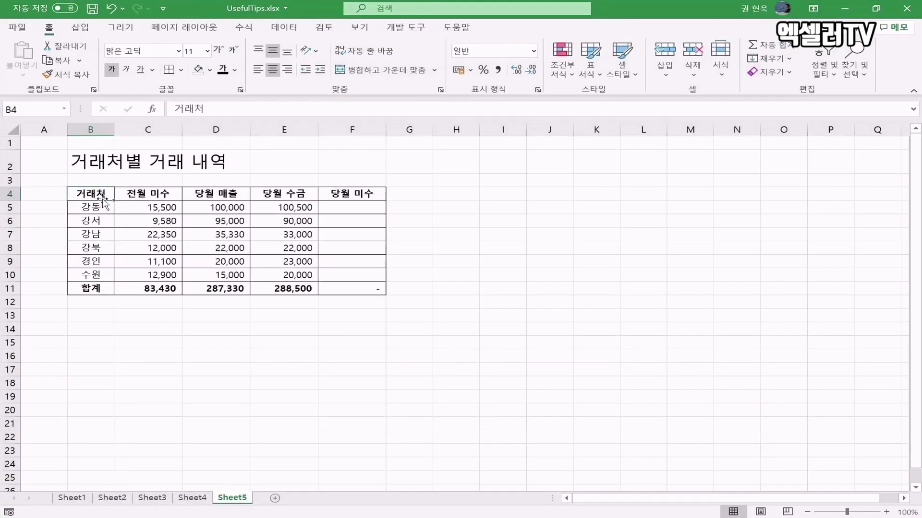
- On Sheet5, enter the formula =C5+D5-E5 for 강동's 당월 미수 in F5
click(369, 205)
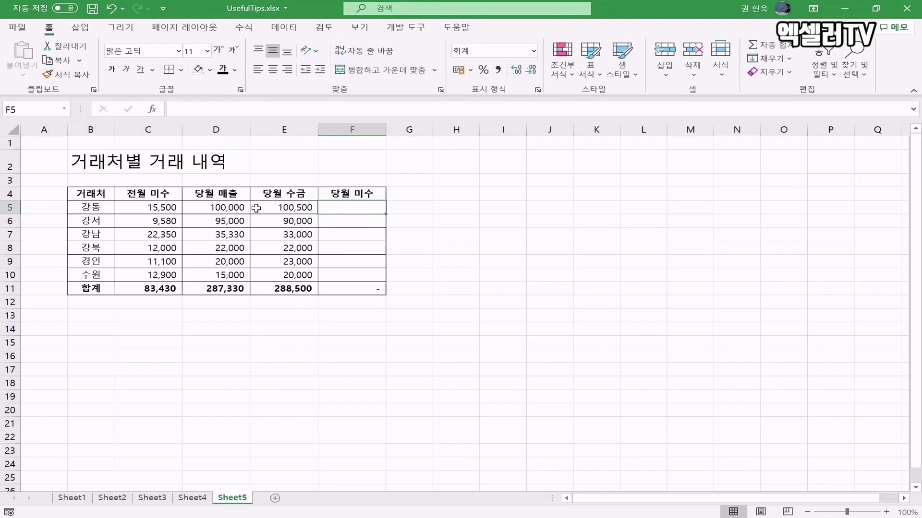
text(=)
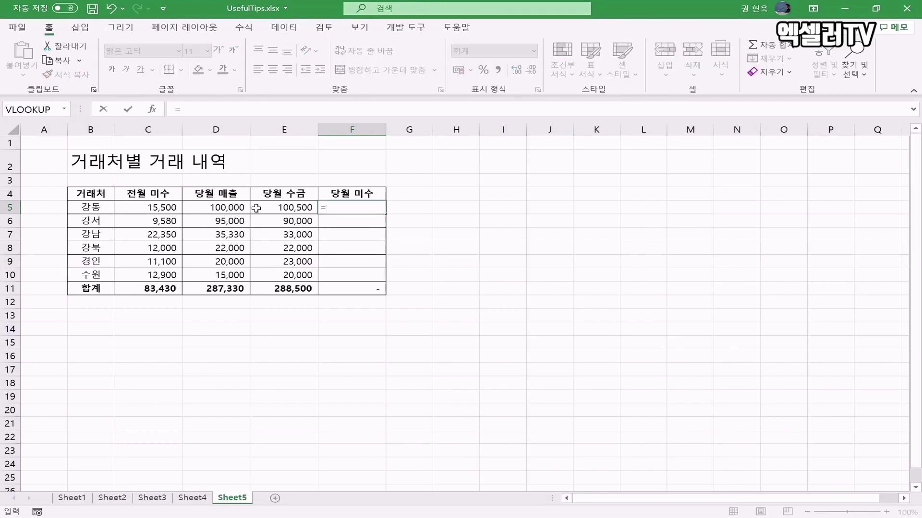
key(Left)
key(Left)
key(Left)
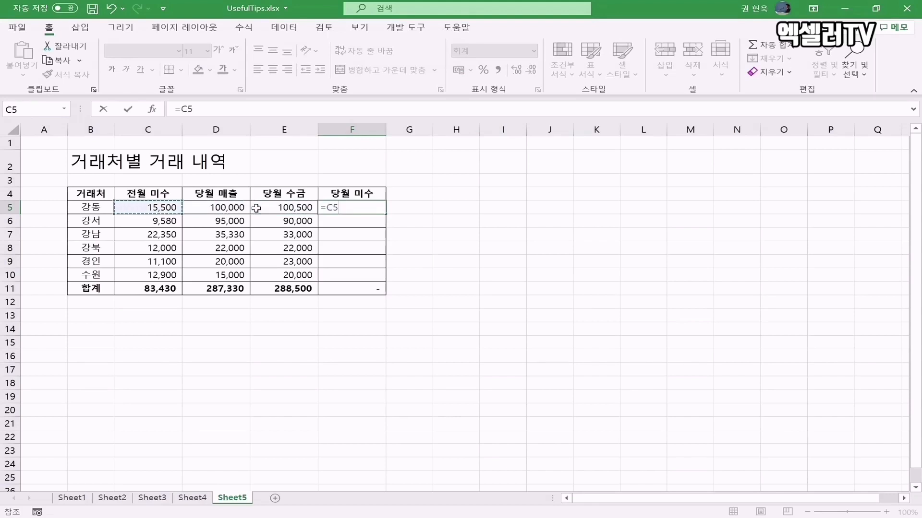
text(+)
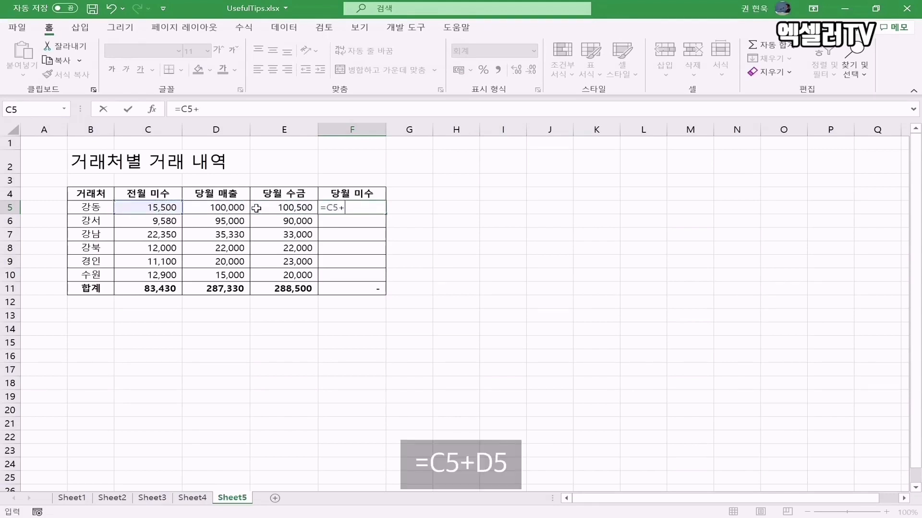
key(Left)
key(Left)
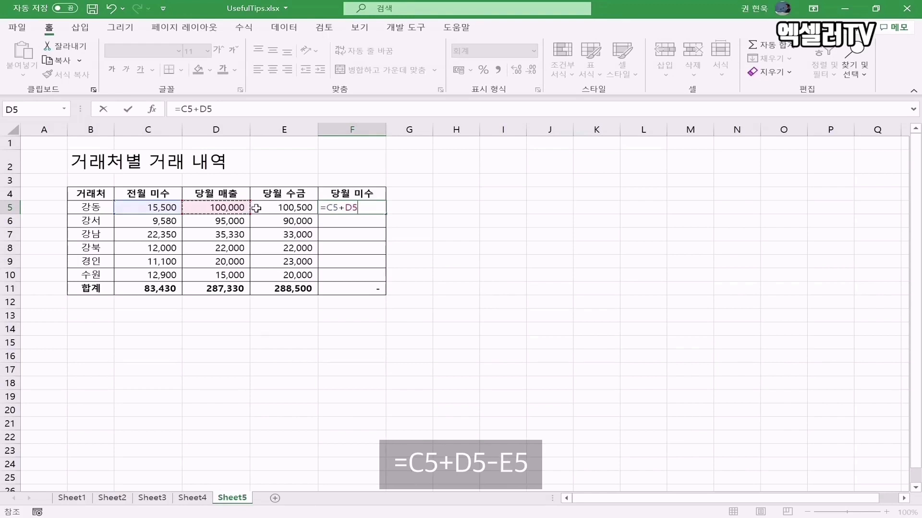
text(-)
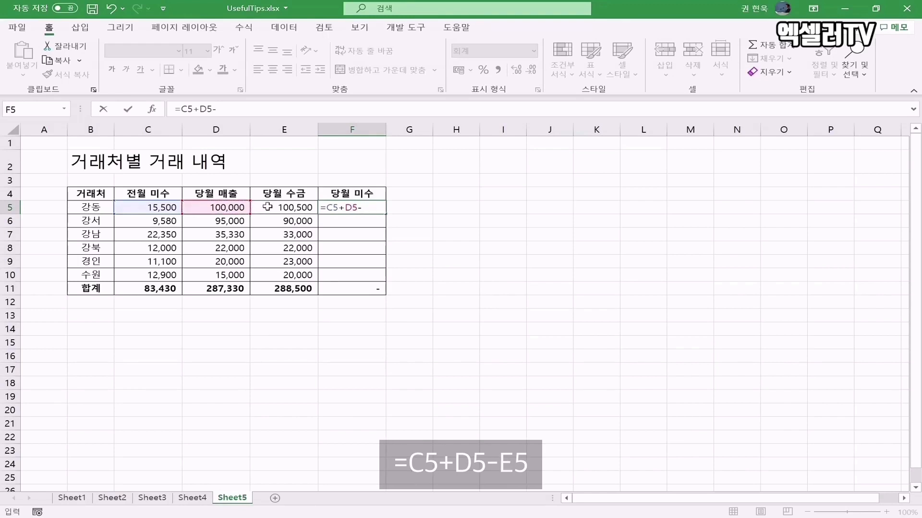
click(267, 207)
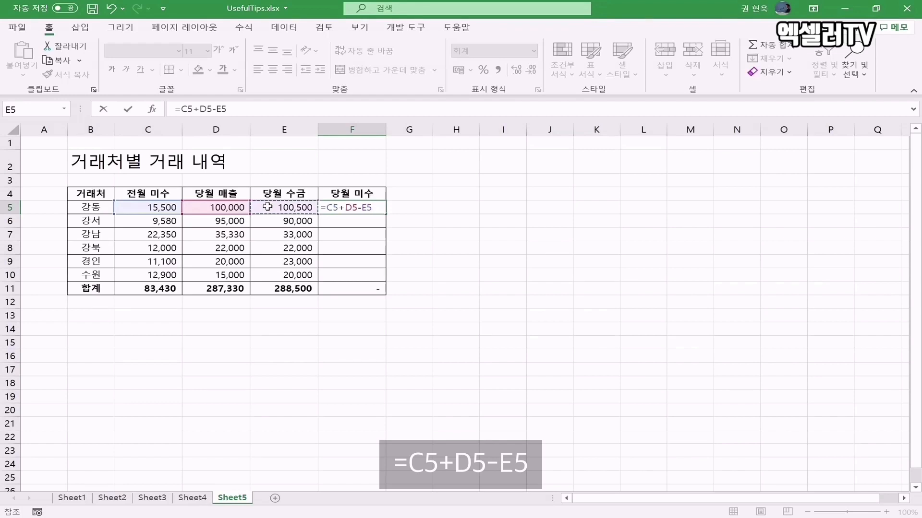
key(Return)
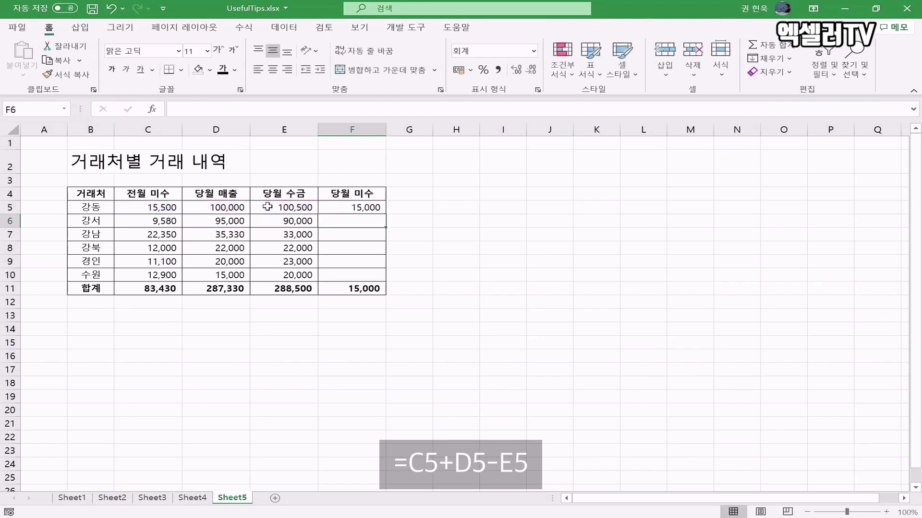
- Fill the F5 formula down through F10 and check the formula in F5
click(369, 208)
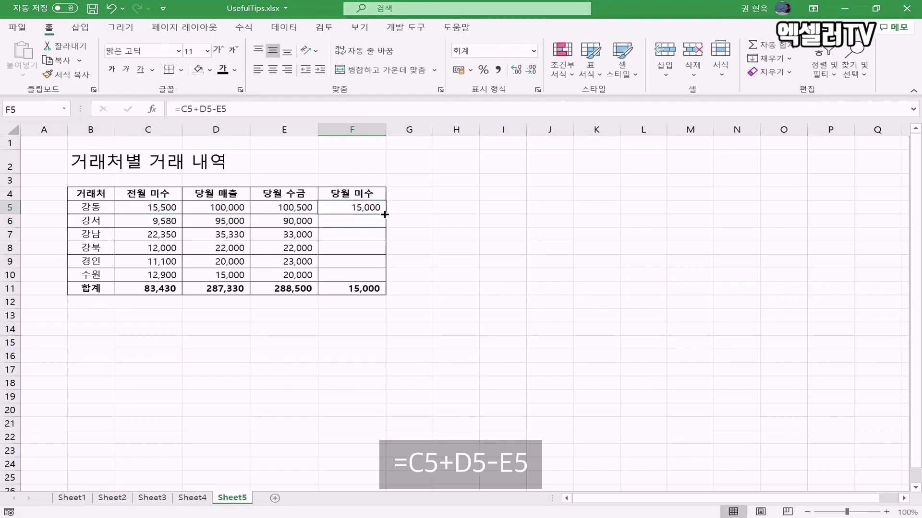
drag(386, 213, 374, 278)
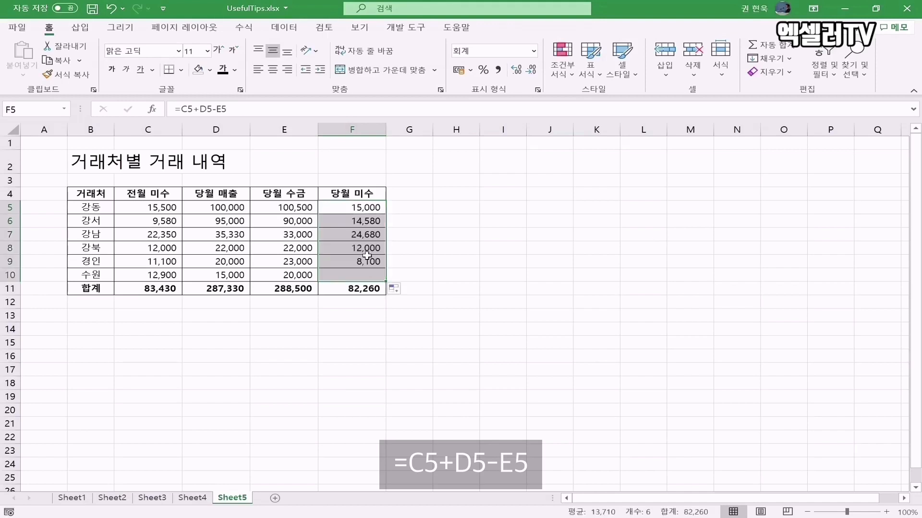
click(358, 210)
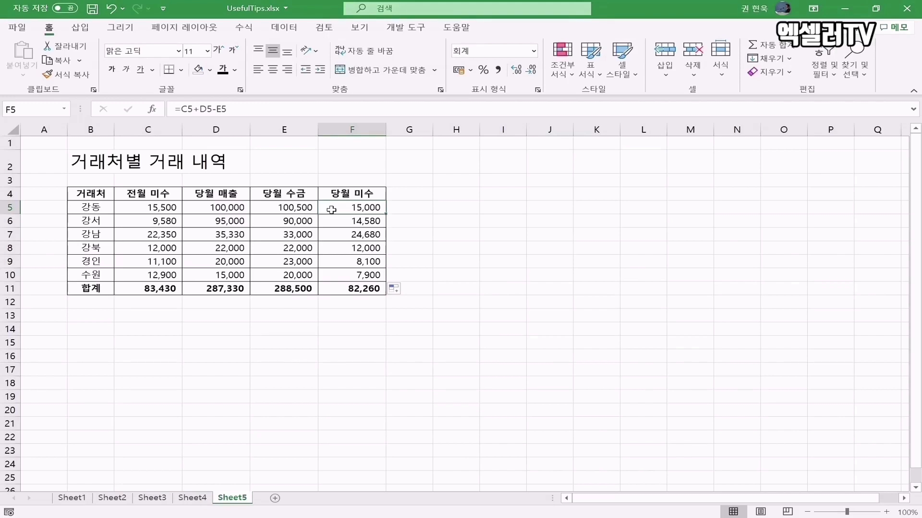
- Handwrite the heading "N 함수" with "N(값)" beneath it in the empty area beside the table, using the ink pen
mouse_move(556, 193)
mouse_down()
mouse_move(550, 216)
mouse_move(571, 193)
mouse_move(584, 194)
mouse_up()
drag(578, 200, 587, 200)
mouse_move(594, 189)
mouse_down()
mouse_move(595, 205)
mouse_move(604, 198)
mouse_up()
mouse_move(586, 209)
mouse_down()
mouse_move(601, 215)
mouse_move(604, 202)
mouse_up()
drag(610, 195, 623, 197)
drag(618, 201, 619, 232)
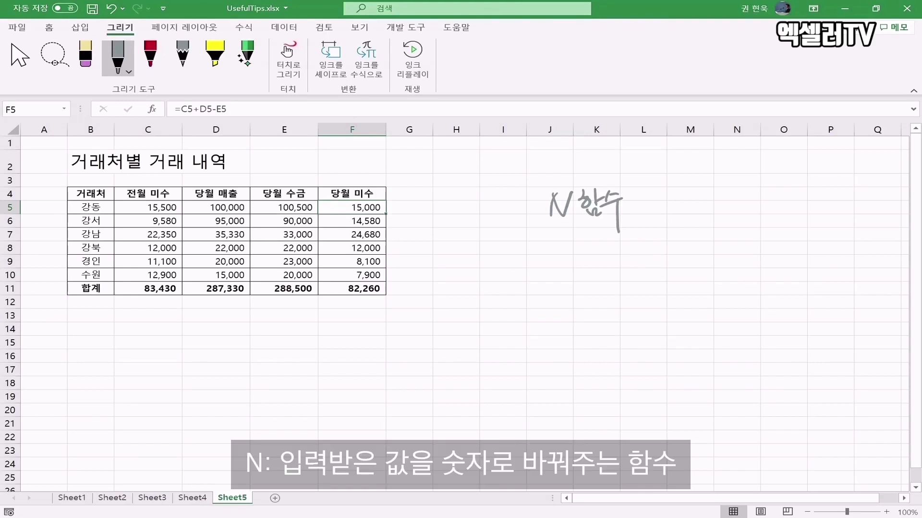
mouse_move(563, 232)
mouse_down()
mouse_move(561, 254)
mouse_move(578, 225)
mouse_move(590, 248)
mouse_move(599, 246)
mouse_up()
mouse_move(604, 242)
mouse_down()
mouse_move(614, 230)
mouse_move(597, 251)
mouse_up()
drag(602, 244, 599, 255)
drag(603, 248, 615, 255)
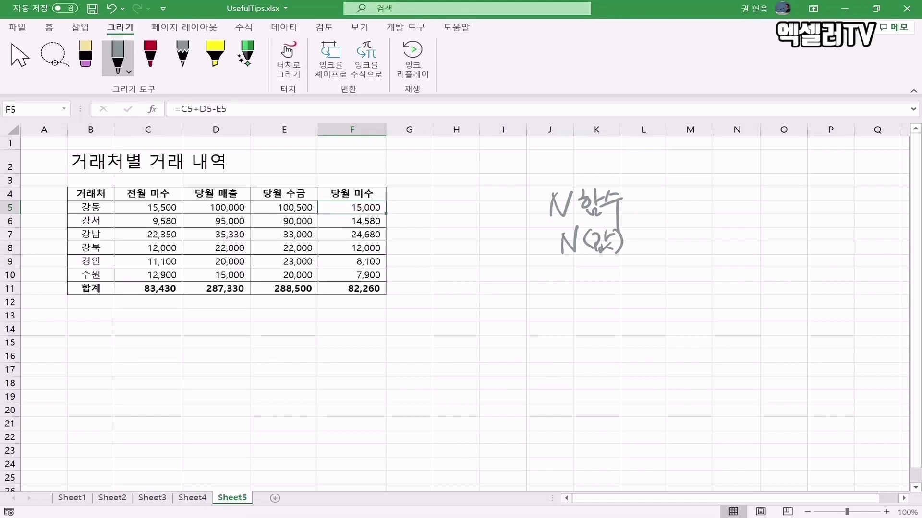
- Handwrite an arrow from the value argument of N(값) to a list reading 숫자, True and False
double_click(830, 356)
mouse_move(603, 263)
mouse_down()
mouse_move(607, 275)
mouse_move(625, 271)
mouse_move(617, 277)
mouse_move(648, 271)
mouse_up()
mouse_move(632, 277)
mouse_down()
mouse_move(650, 275)
mouse_move(643, 283)
mouse_up()
drag(642, 282, 636, 287)
mouse_move(640, 284)
mouse_down()
mouse_move(649, 287)
mouse_move(660, 269)
mouse_up()
drag(659, 270, 650, 283)
drag(653, 278, 667, 288)
drag(668, 276, 646, 310)
mouse_move(651, 302)
mouse_down()
mouse_move(652, 310)
mouse_move(661, 301)
mouse_up()
drag(662, 302, 672, 310)
mouse_move(674, 306)
mouse_down()
mouse_move(686, 306)
mouse_move(651, 313)
mouse_move(641, 340)
mouse_up()
drag(642, 332, 661, 331)
mouse_move(663, 312)
mouse_down()
mouse_move(666, 331)
mouse_move(685, 320)
mouse_move(691, 328)
mouse_up()
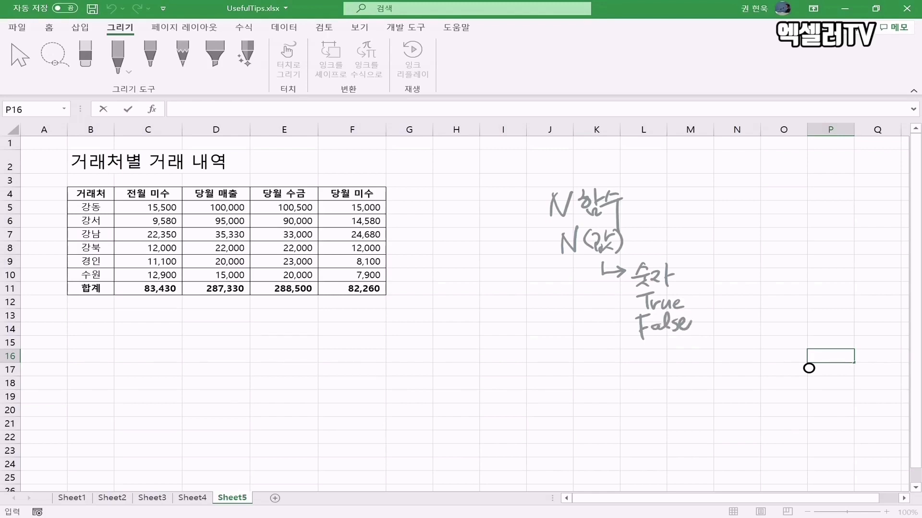
- Add the handwritten entries 오류값 and 기타(문자열) below False in the list of argument types
mouse_move(641, 348)
mouse_down()
mouse_move(640, 360)
mouse_move(652, 361)
mouse_up()
drag(651, 345, 651, 352)
drag(652, 352, 666, 356)
mouse_move(655, 358)
mouse_down()
mouse_move(661, 363)
mouse_move(670, 351)
mouse_up()
mouse_move(674, 344)
mouse_down()
mouse_move(675, 352)
mouse_move(684, 348)
mouse_up()
drag(668, 355, 680, 363)
mouse_move(671, 365)
mouse_down()
mouse_move(684, 367)
mouse_move(641, 395)
mouse_up()
mouse_move(651, 374)
mouse_down()
mouse_move(652, 395)
mouse_move(663, 378)
mouse_up()
drag(657, 380, 664, 384)
drag(672, 377, 673, 396)
mouse_move(672, 385)
mouse_down()
mouse_move(685, 397)
mouse_move(700, 379)
mouse_move(705, 396)
mouse_move(722, 396)
mouse_move(740, 375)
mouse_move(738, 387)
mouse_up()
drag(730, 388, 745, 399)
drag(744, 376, 749, 403)
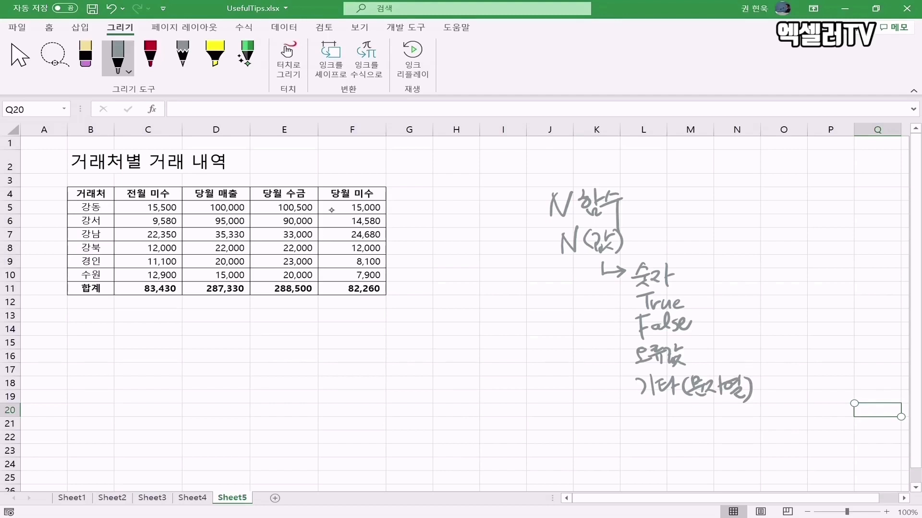
- Handwrite the results beside the first three entries: 숫자 → 같은 숫자, True → 1 and False → 0
mouse_move(685, 278)
mouse_down()
mouse_move(703, 278)
mouse_move(691, 286)
mouse_move(719, 282)
mouse_move(732, 271)
mouse_up()
mouse_move(716, 275)
mouse_down()
mouse_move(722, 288)
mouse_move(744, 275)
mouse_up()
drag(731, 280, 745, 284)
mouse_move(760, 267)
mouse_down()
mouse_move(752, 274)
mouse_move(767, 274)
mouse_up()
mouse_move(751, 279)
mouse_down()
mouse_move(768, 276)
mouse_move(768, 284)
mouse_up()
drag(769, 273, 780, 284)
drag(785, 269, 785, 287)
drag(786, 277, 795, 276)
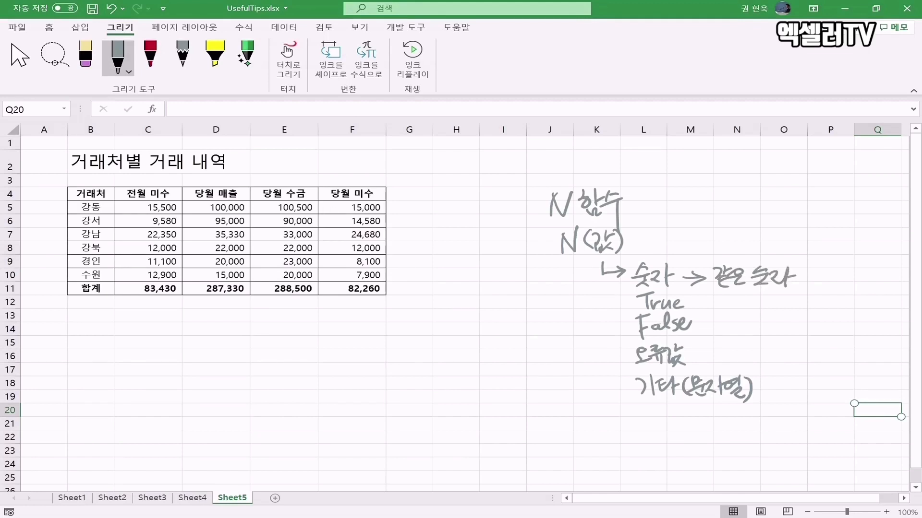
drag(695, 303, 702, 302)
mouse_move(694, 307)
mouse_down()
mouse_move(736, 304)
mouse_move(705, 332)
mouse_move(731, 333)
mouse_move(737, 318)
mouse_up()
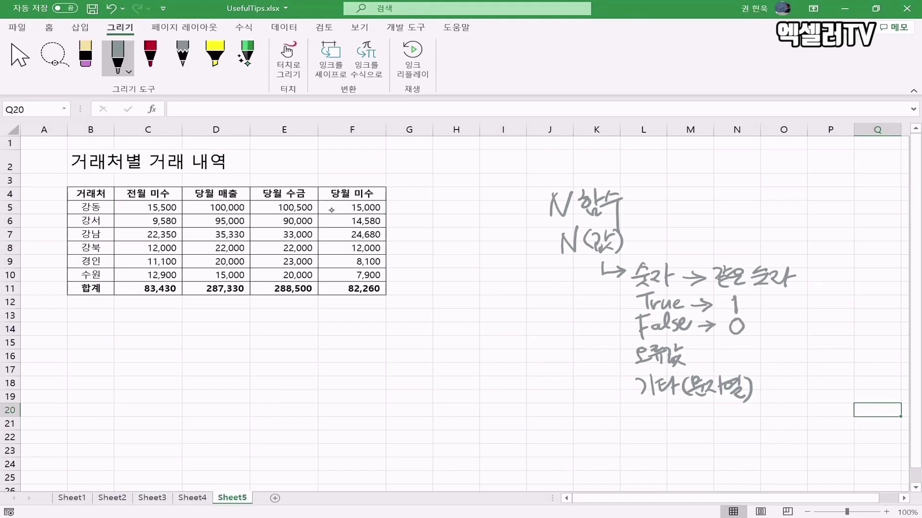
- Handwrite the results 오류값 → 오류값 and 기타(문자열) → 0, and mark the 기타(문자열) line with a star
drag(695, 356, 716, 356)
mouse_move(717, 356)
mouse_down()
mouse_move(708, 361)
mouse_move(750, 353)
mouse_move(777, 364)
mouse_move(771, 389)
mouse_move(781, 389)
mouse_up()
mouse_move(773, 383)
mouse_down()
mouse_move(773, 396)
mouse_move(800, 402)
mouse_move(805, 382)
mouse_up()
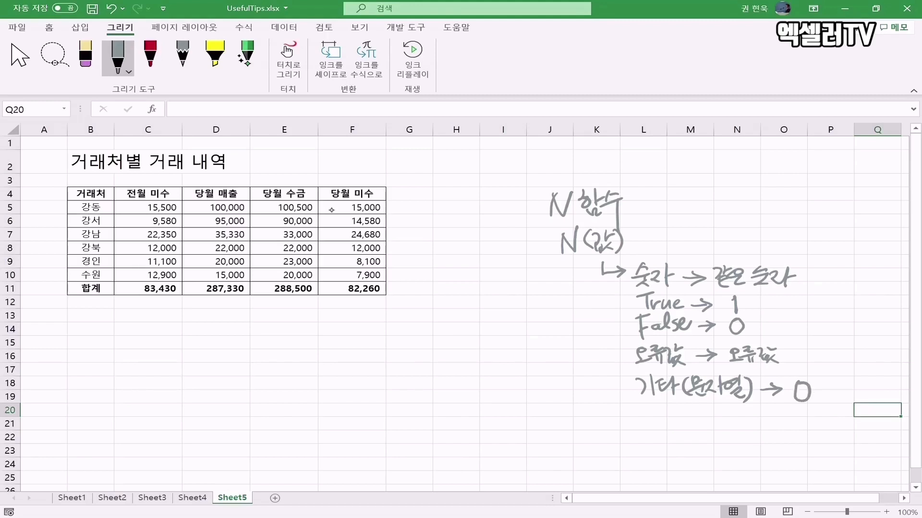
mouse_move(583, 396)
mouse_down()
mouse_move(614, 387)
mouse_move(602, 402)
mouse_up()
- Insert the in-formula comment +n("전월 미수 금액") right after C5 in the formula of cell F5
click(316, 208)
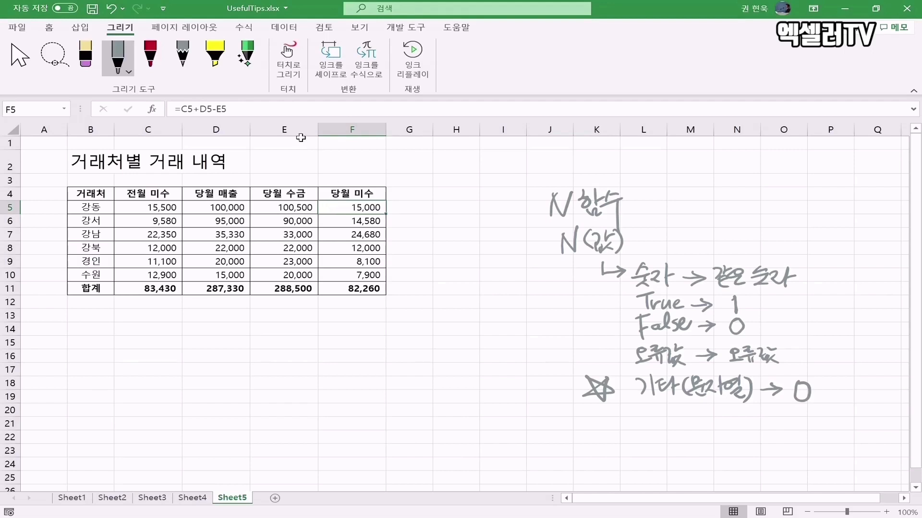
click(192, 108)
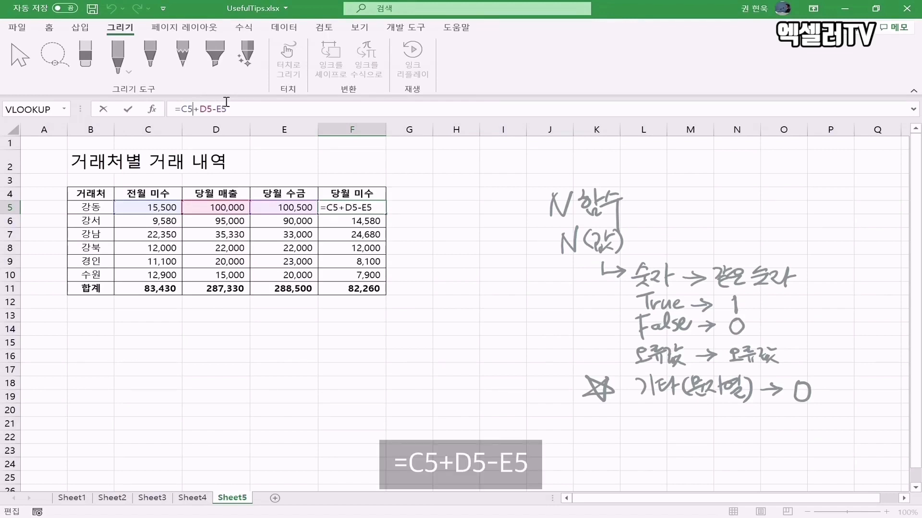
text(+)
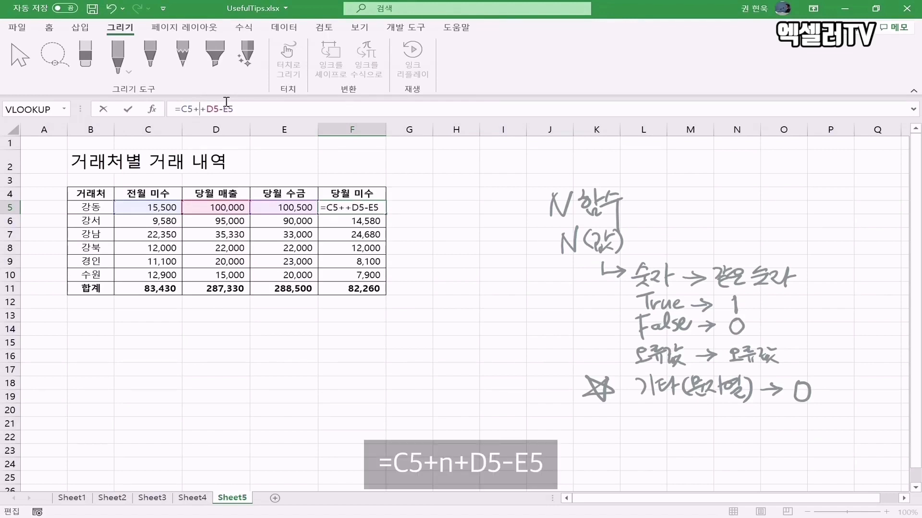
text(n)
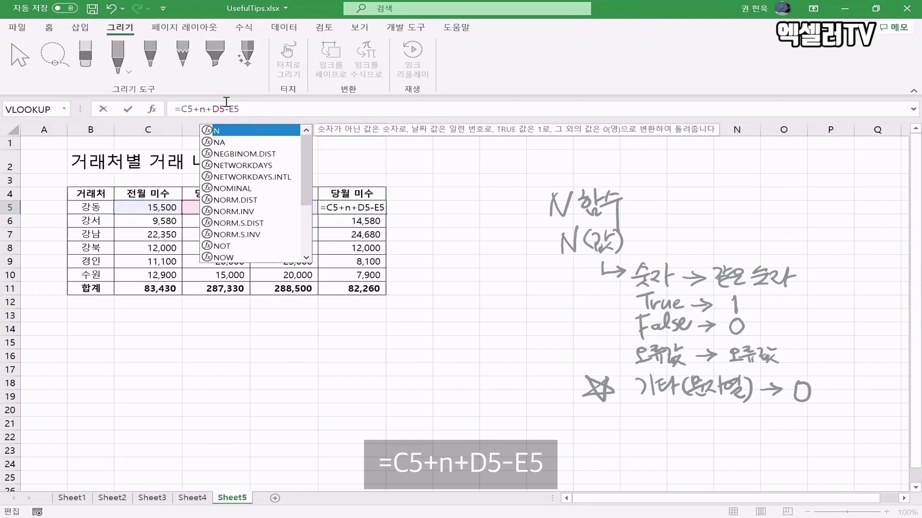
text(()
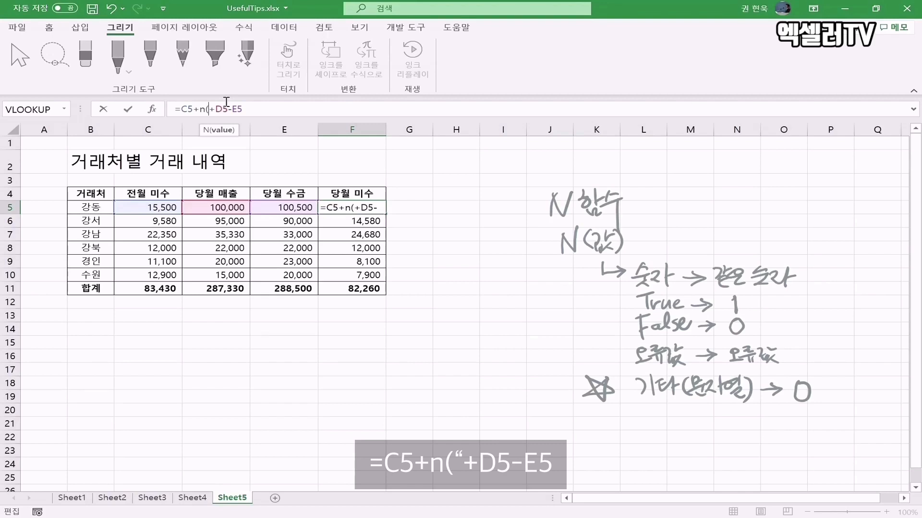
text(")
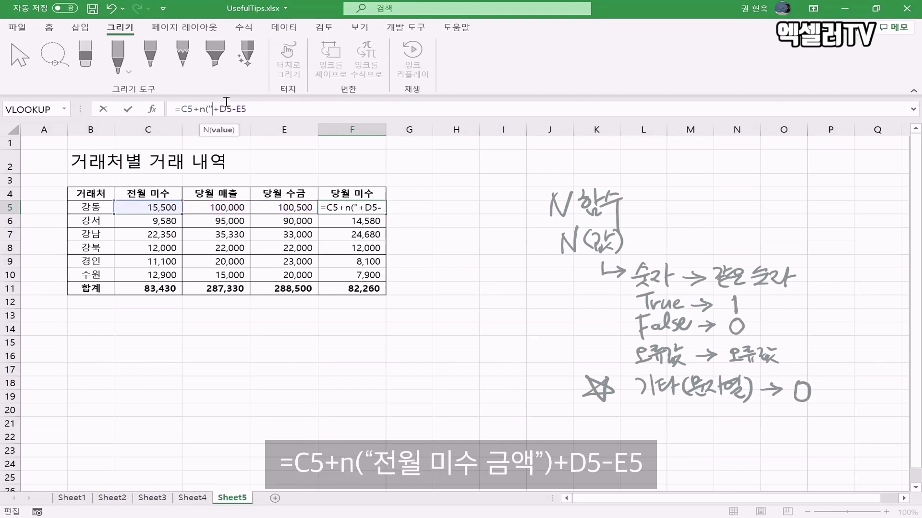
text(전월 미)
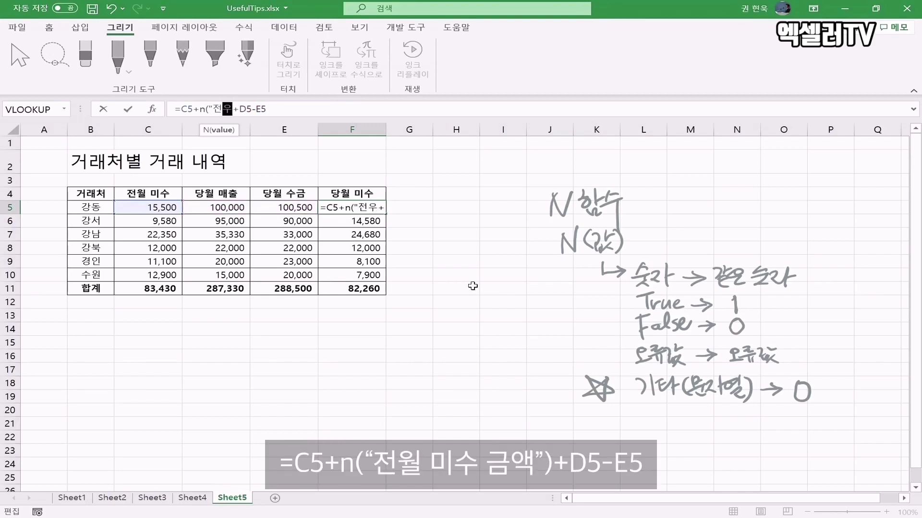
text(수 금액)
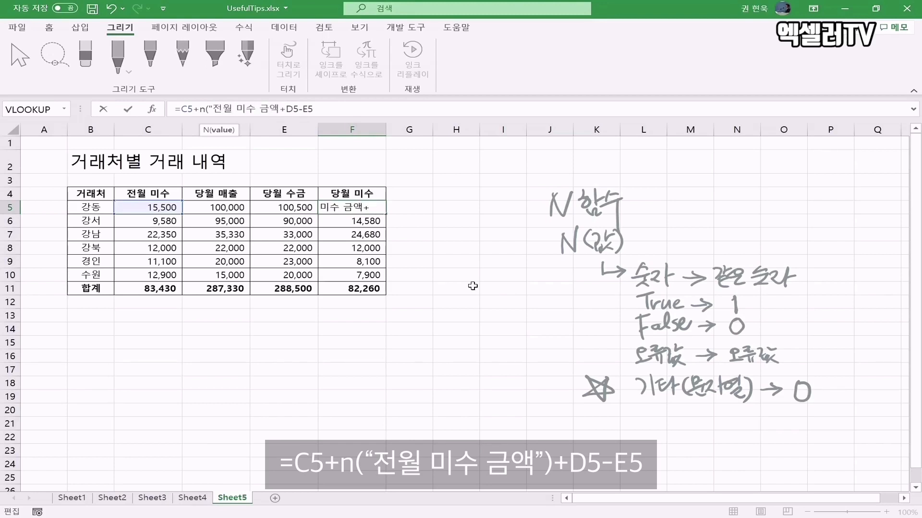
text(")
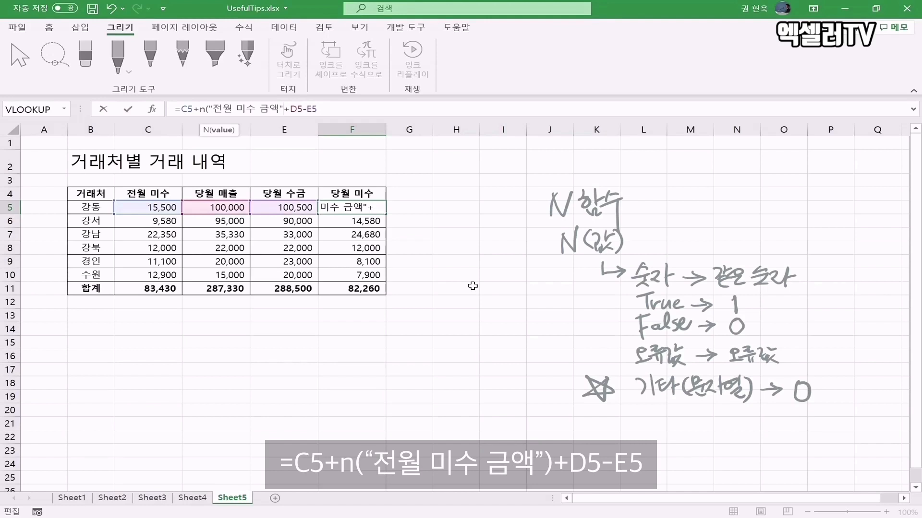
text())
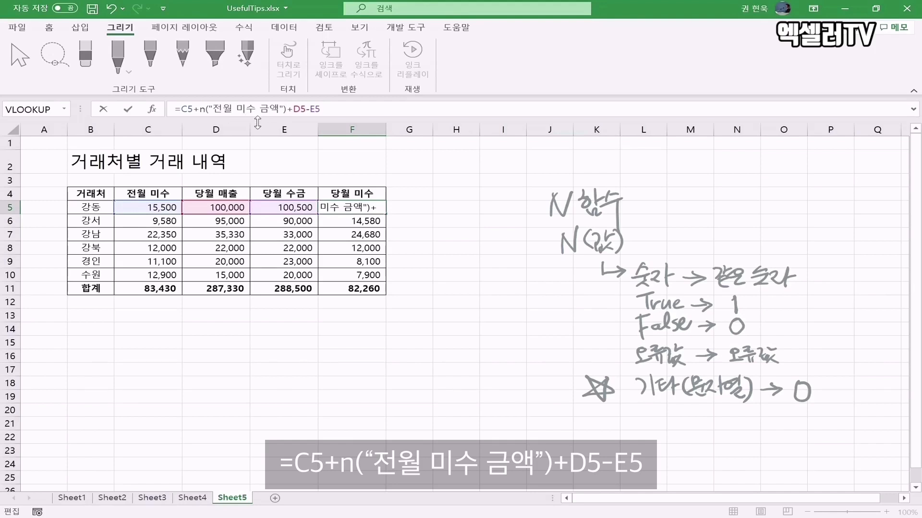
- Add the comment +n("당월 매출 금액") right after D5 in the same formula
click(307, 109)
text(+n)
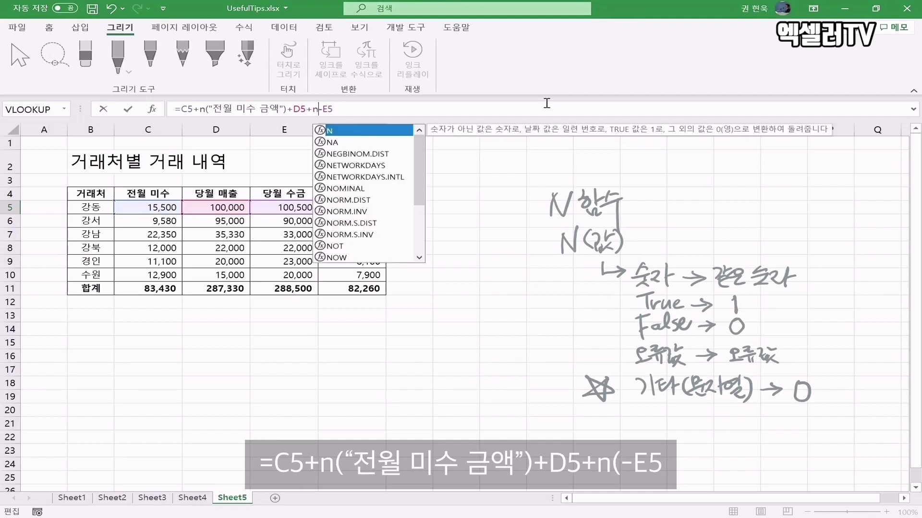
text(()
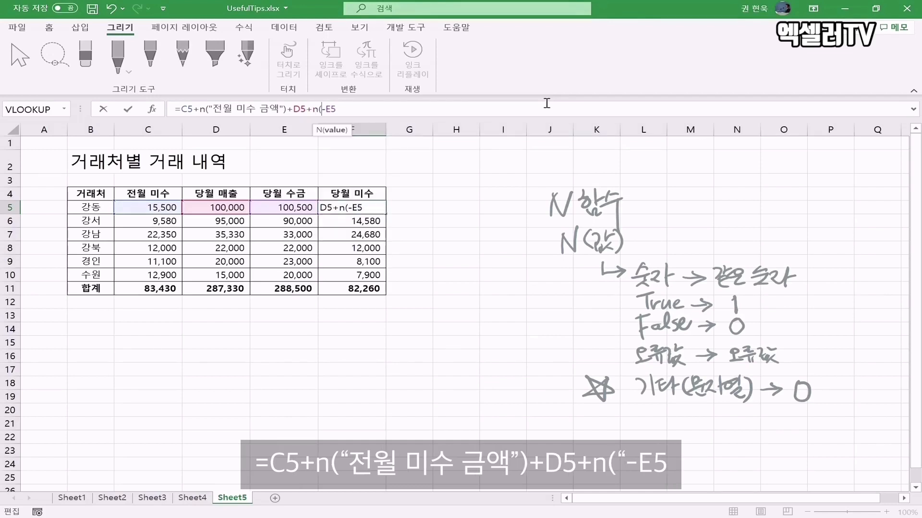
text(")
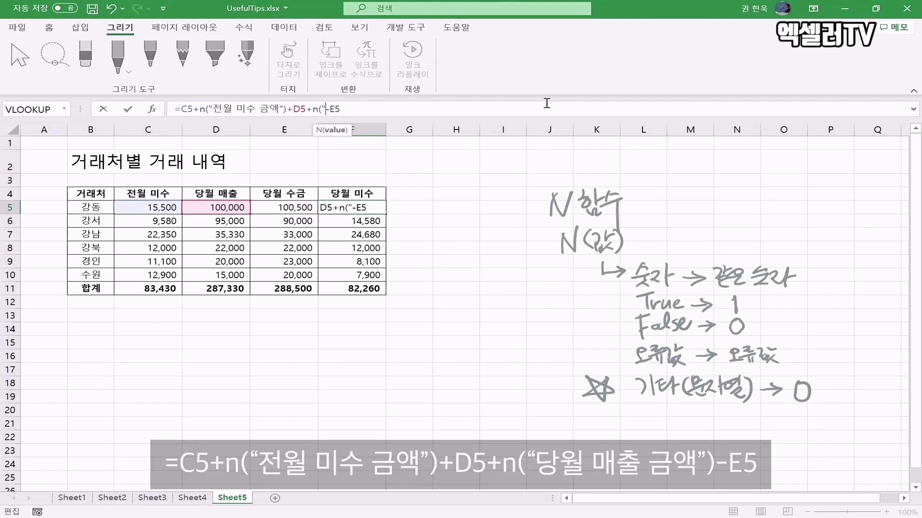
text(ㄷ당월 매출 으)
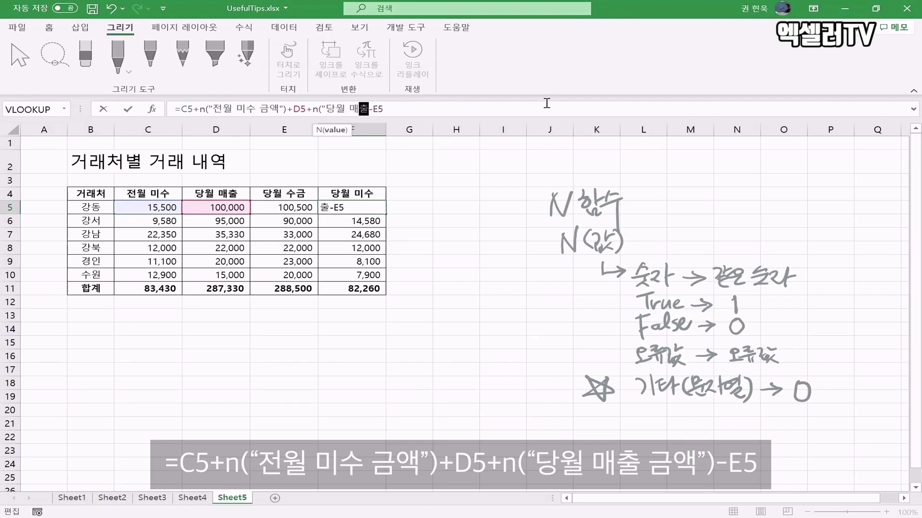
text(액)
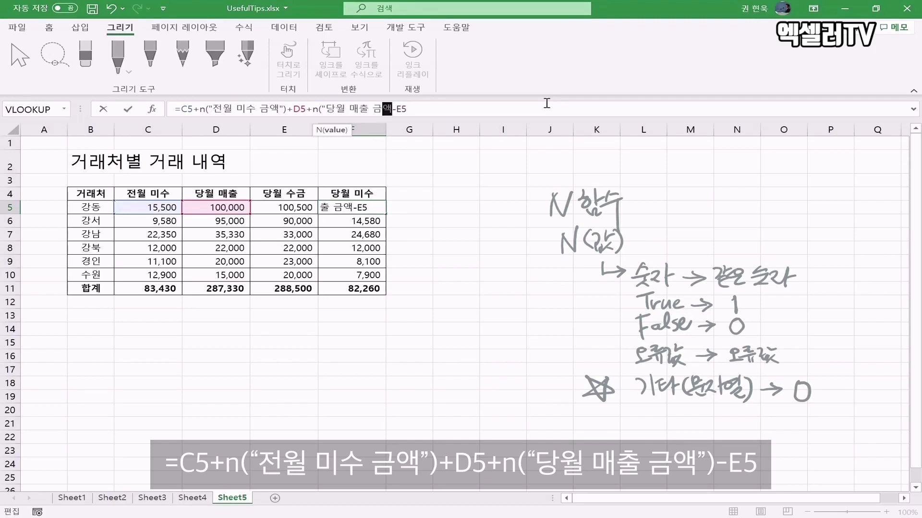
text(")
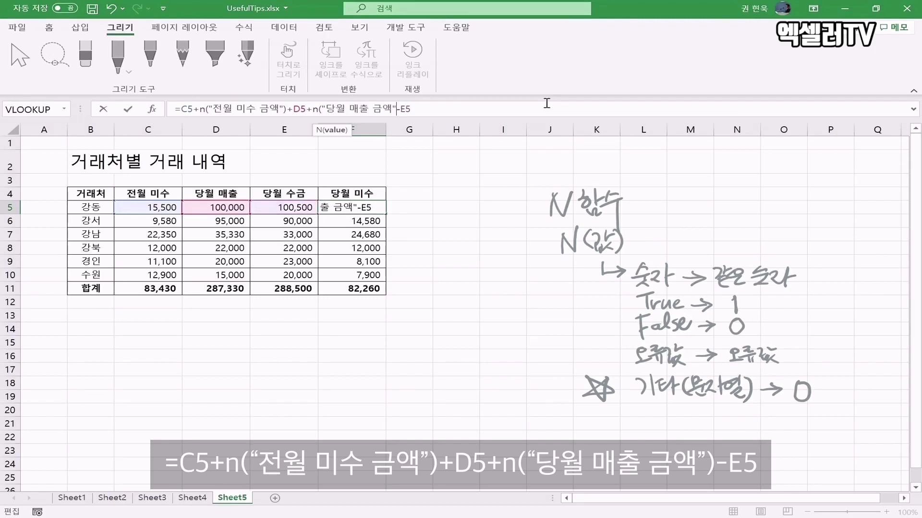
text())
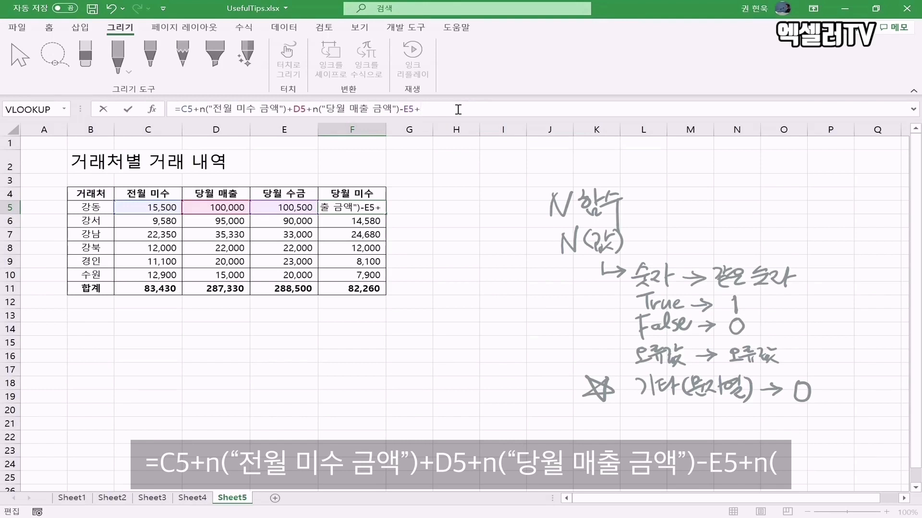
- Append the comment +n("당월 수금 금액") after E5 and commit the formula in F5
text(+n)
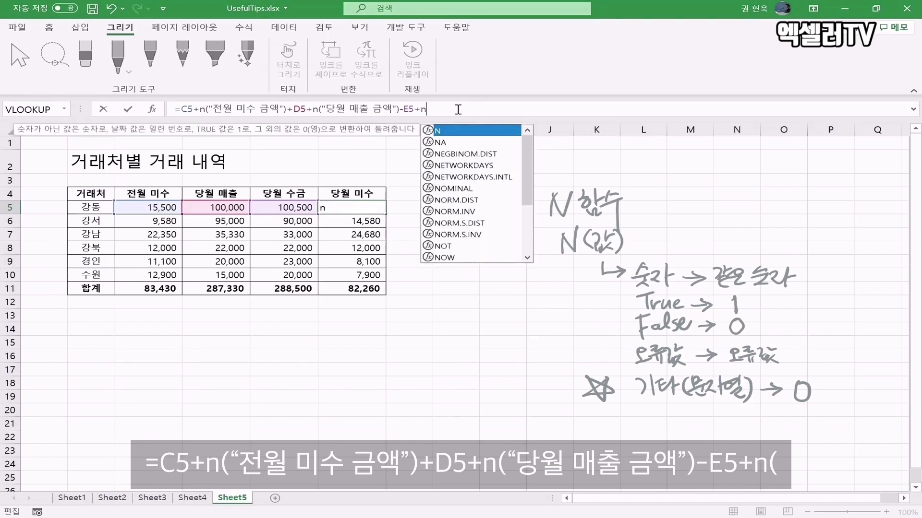
text((")
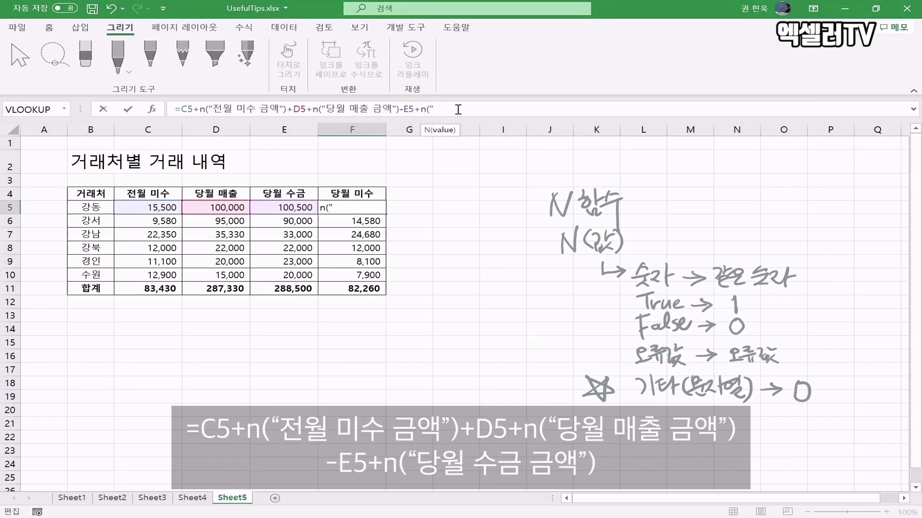
text(당월 수금 금액"))
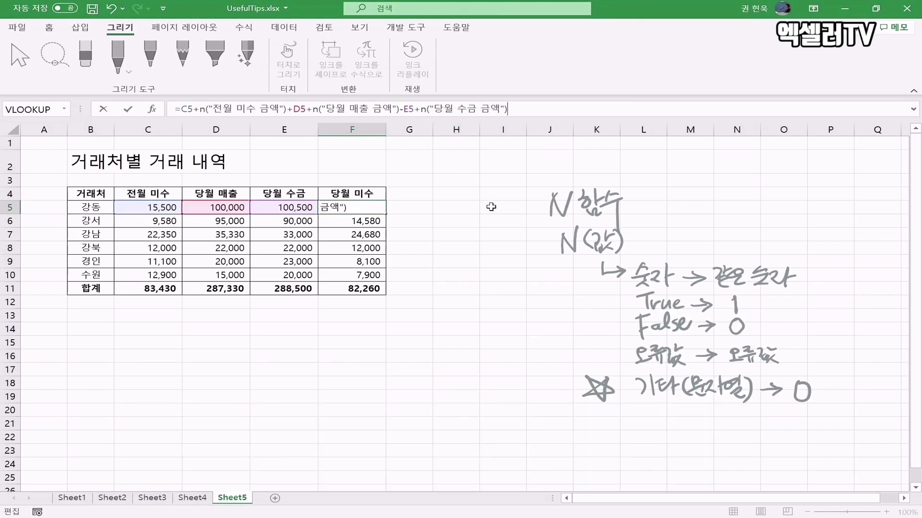
key(Return)
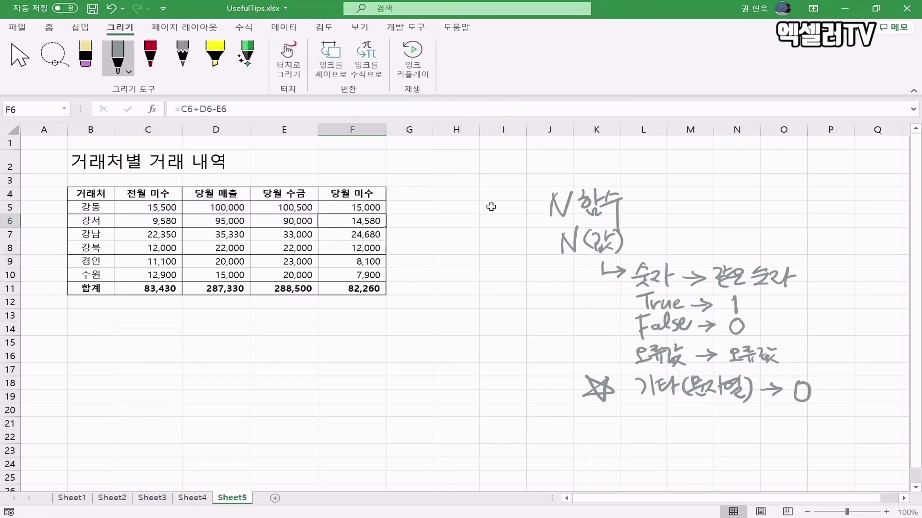
- Fill the commented formula from F5 down through F10 and reselect F5
click(377, 209)
drag(386, 214, 375, 283)
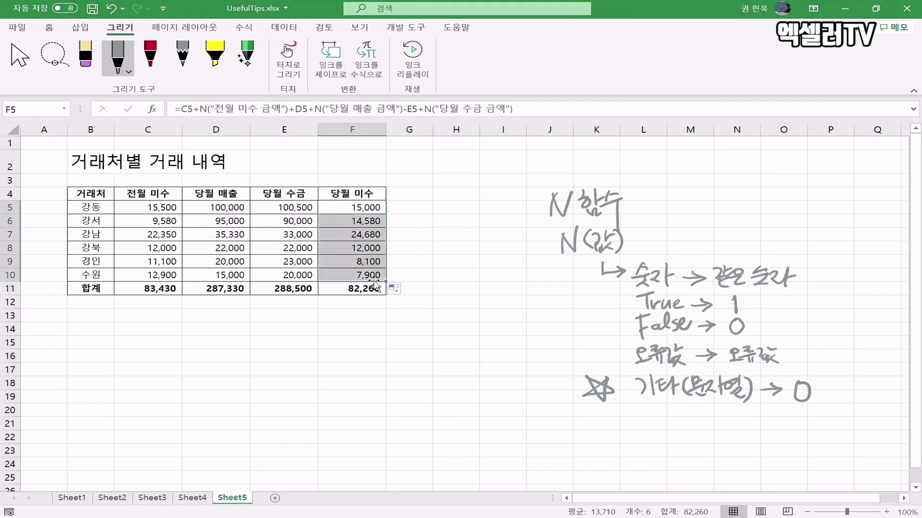
click(343, 212)
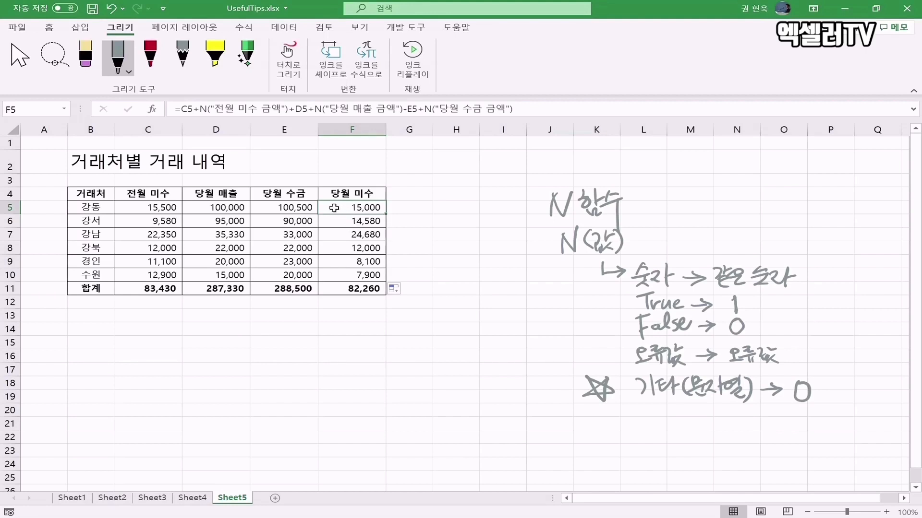
mouse_move(334, 208)
mouse_down()
mouse_move(334, 221)
mouse_move(334, 207)
mouse_up()
- Show the 홈 commands, and collapse and re-expand the ribbon twice
click(49, 28)
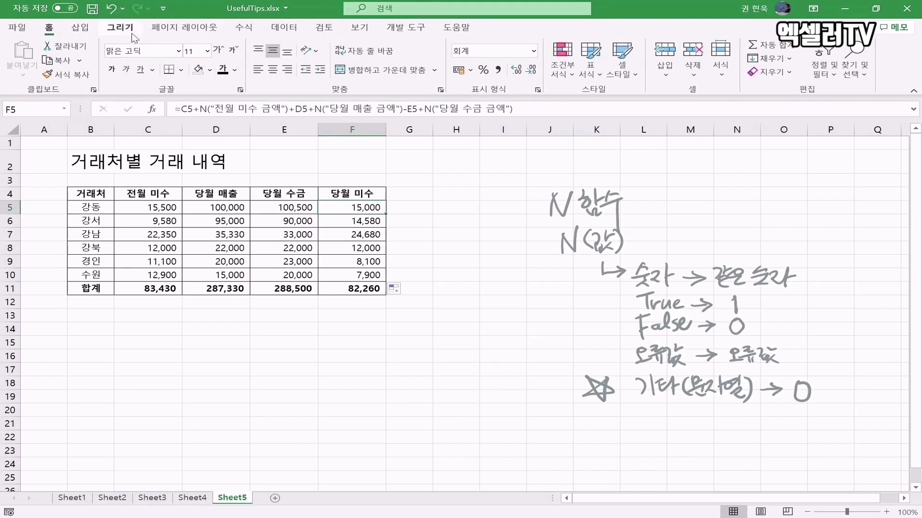
double_click(57, 29)
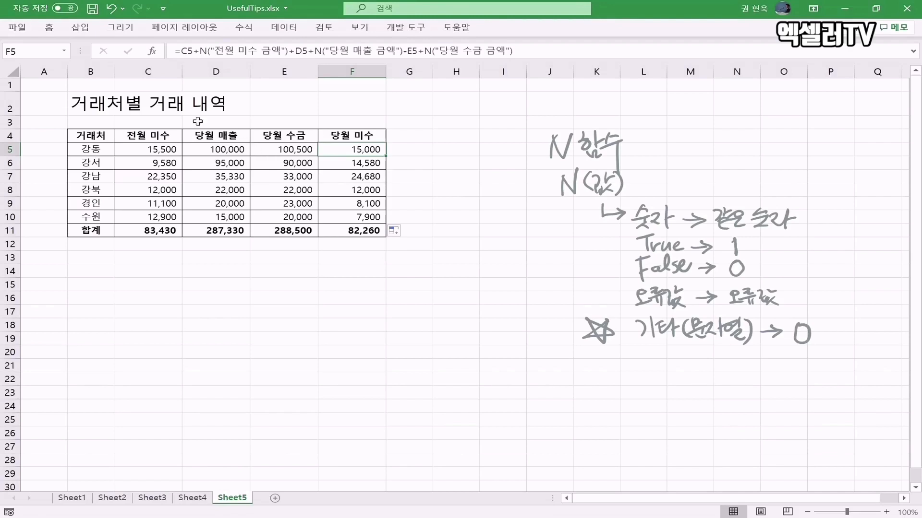
double_click(49, 29)
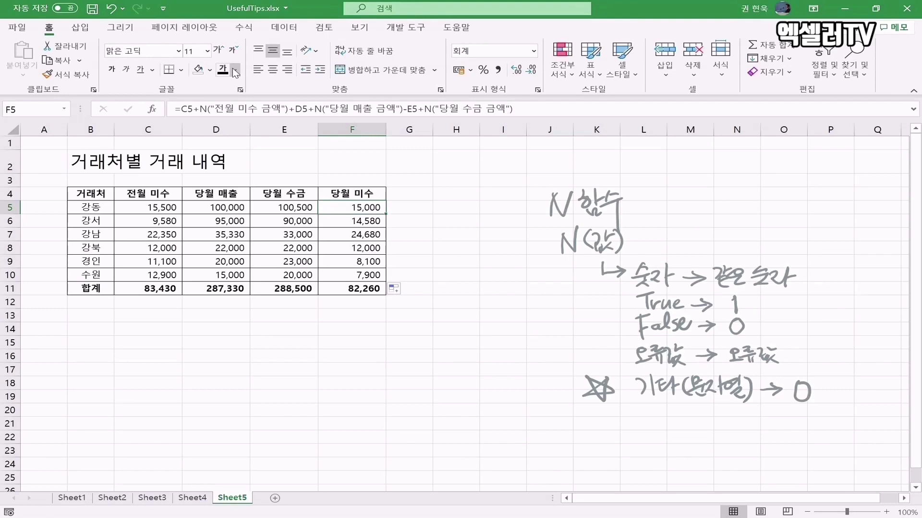
double_click(56, 29)
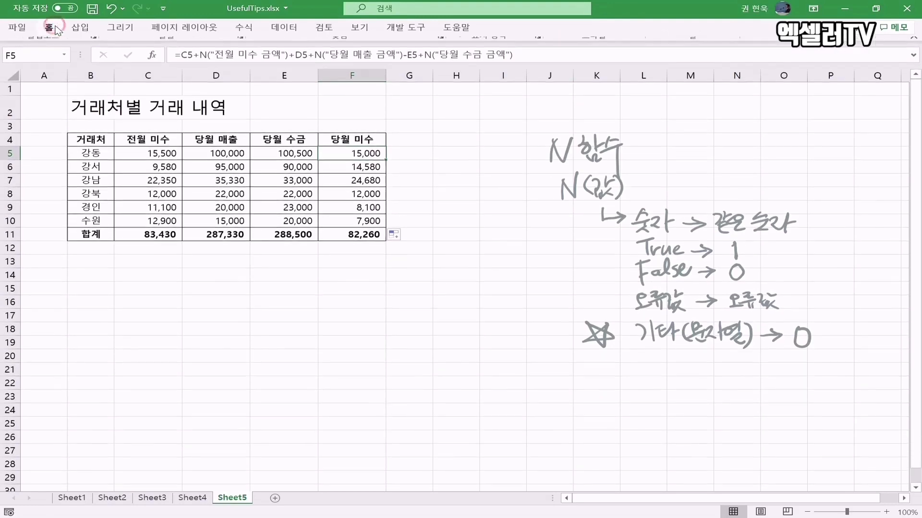
double_click(56, 29)
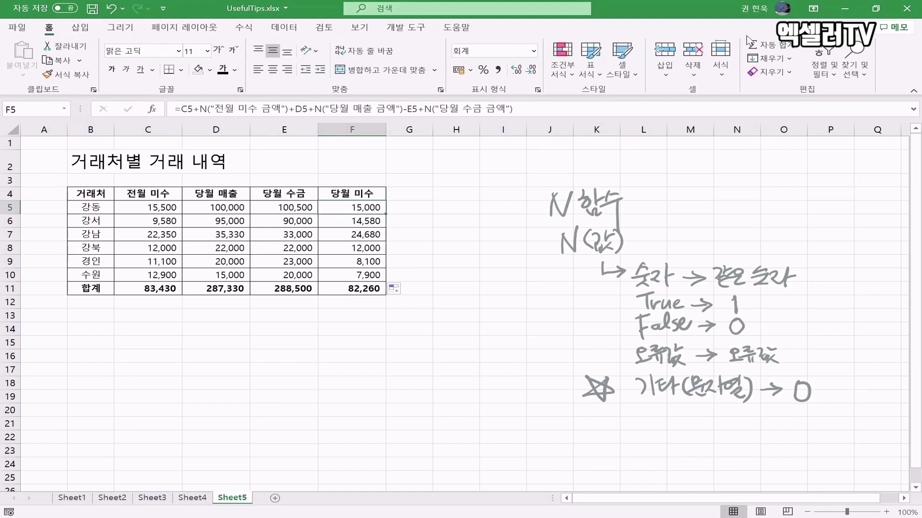
- Collapse the ribbon, restore it showing the 개발 도구 commands, return to 홈, and toggle the ribbon off and on once more
click(913, 93)
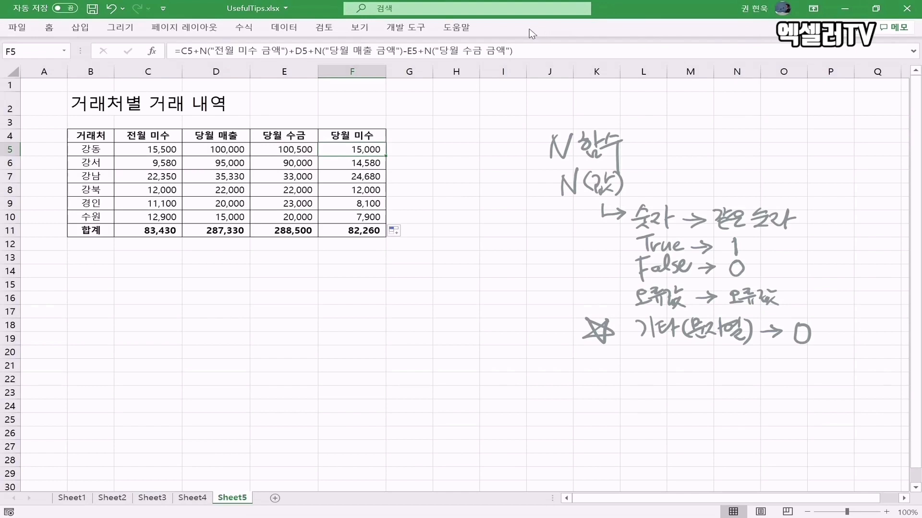
double_click(421, 27)
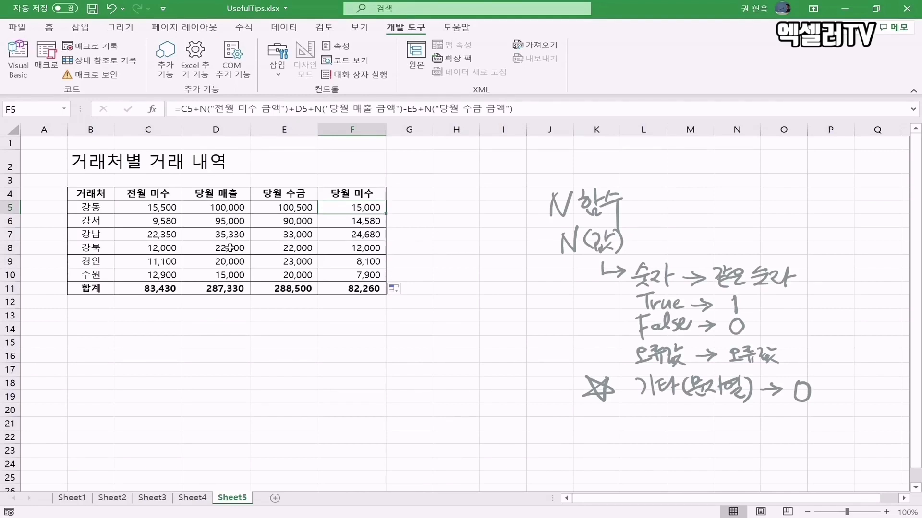
click(55, 30)
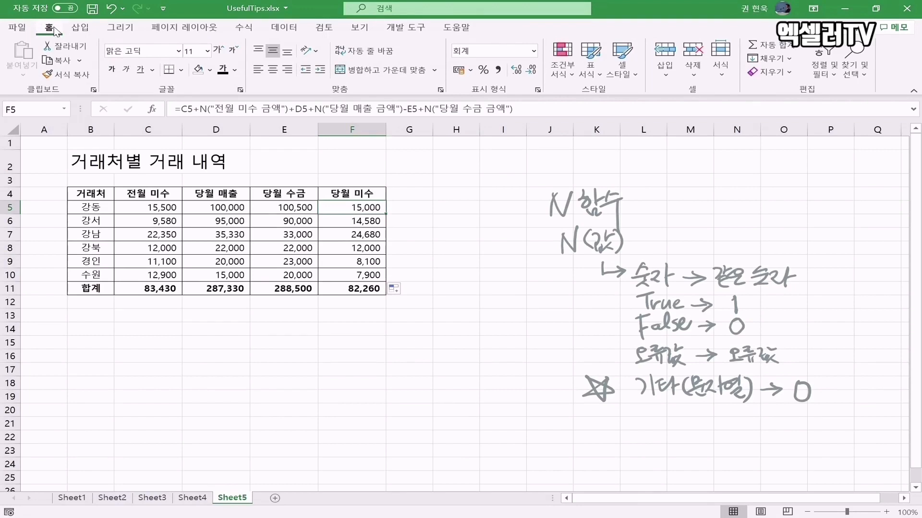
key(ctrl+F1)
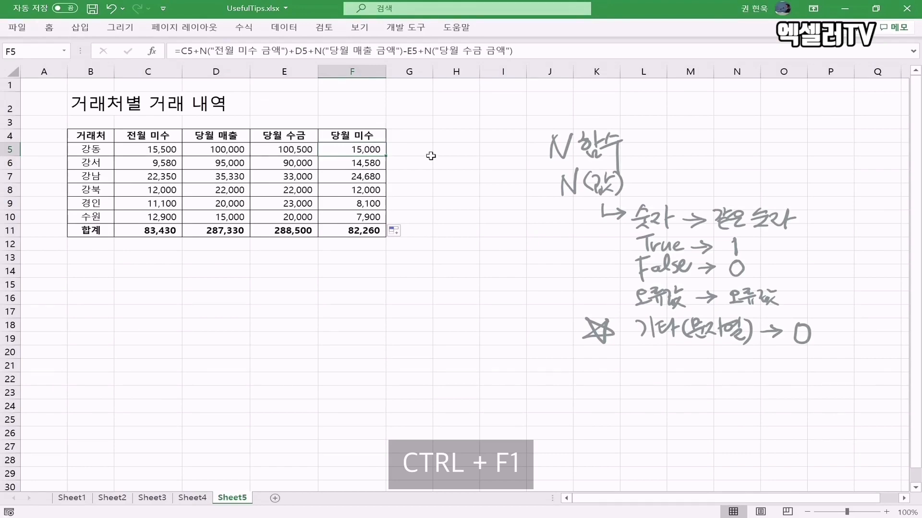
key(ctrl+F1)
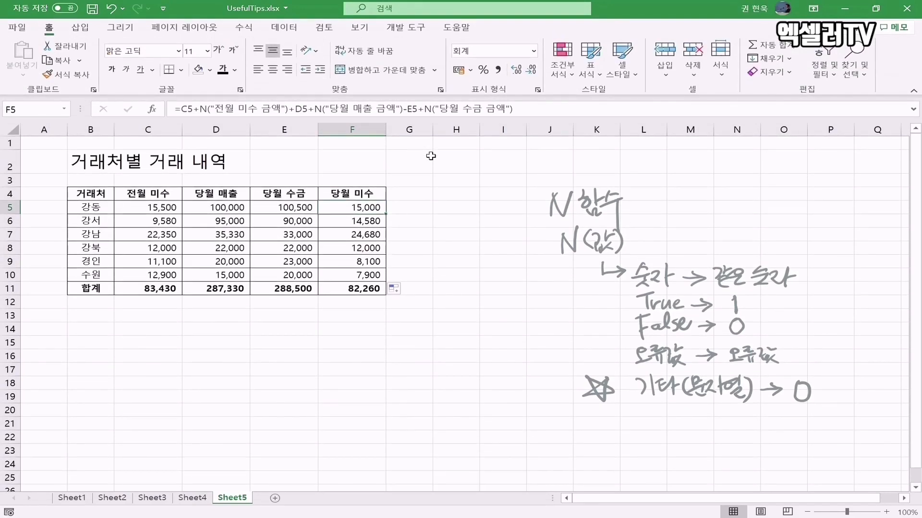